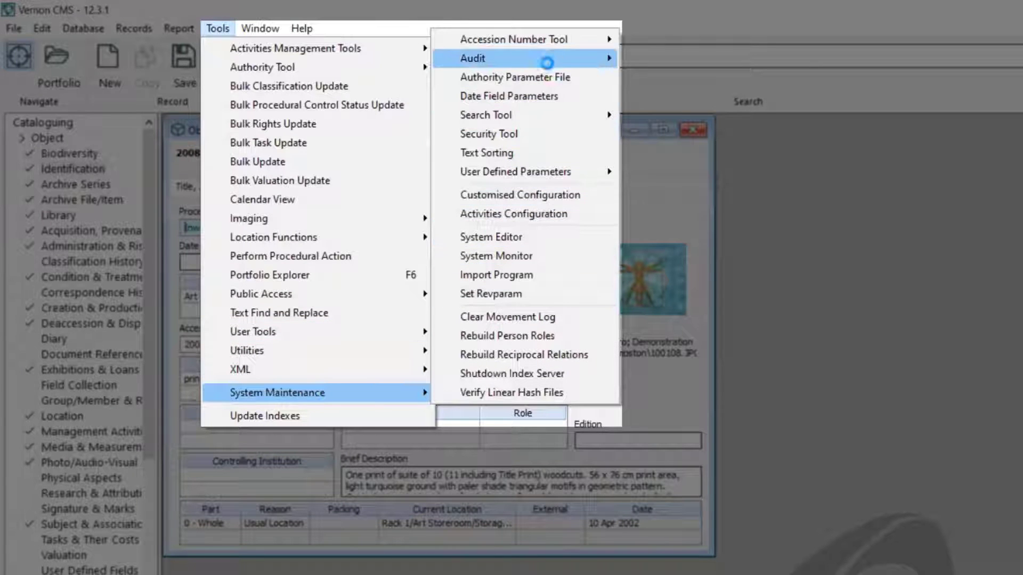
# Run an audit Transaction Report for all transactions up to 31 Dec 2020.
pyautogui.moveTo(554, 56)
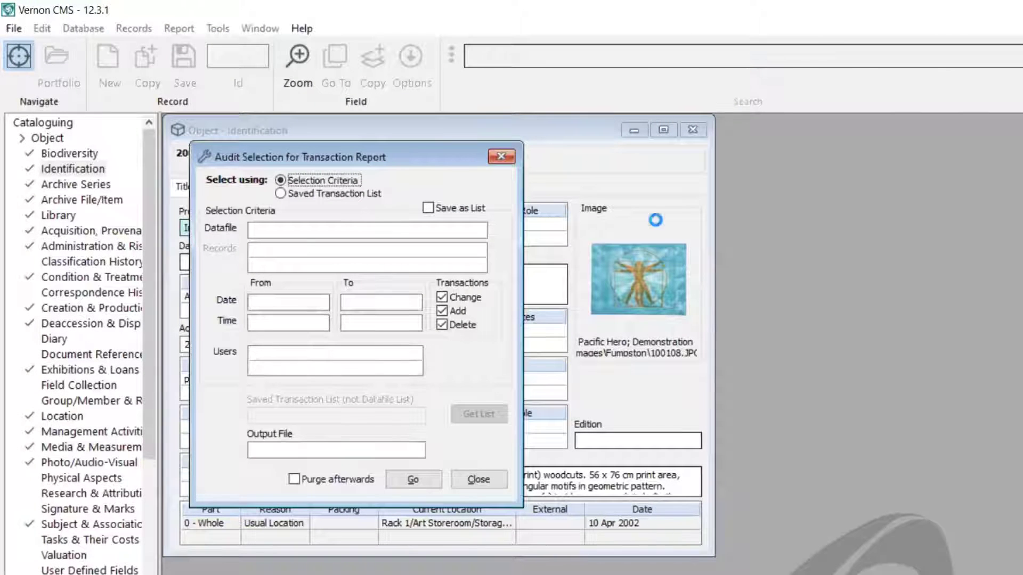
pyautogui.click(358, 297)
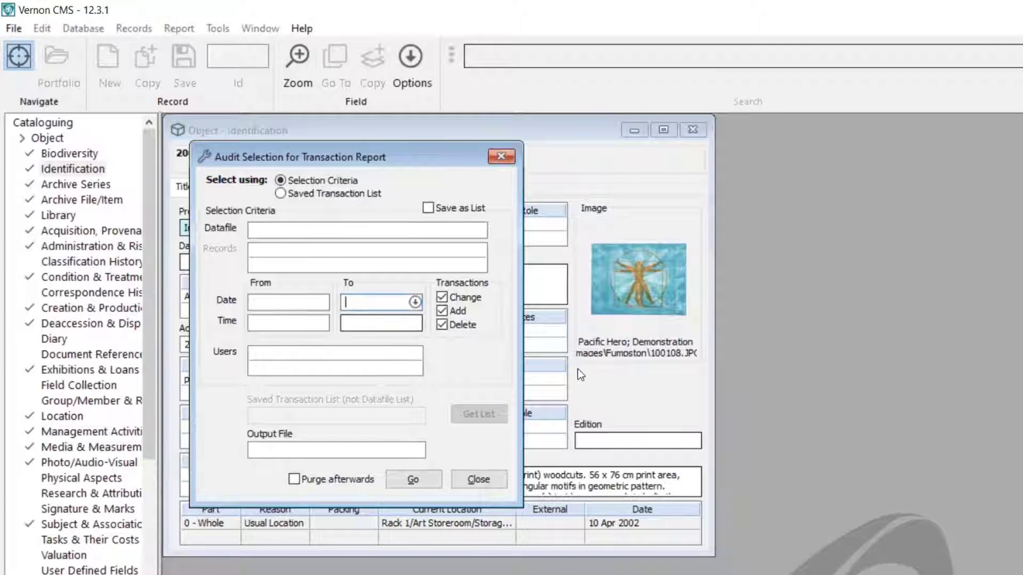
pyautogui.write('31 dec 2020')
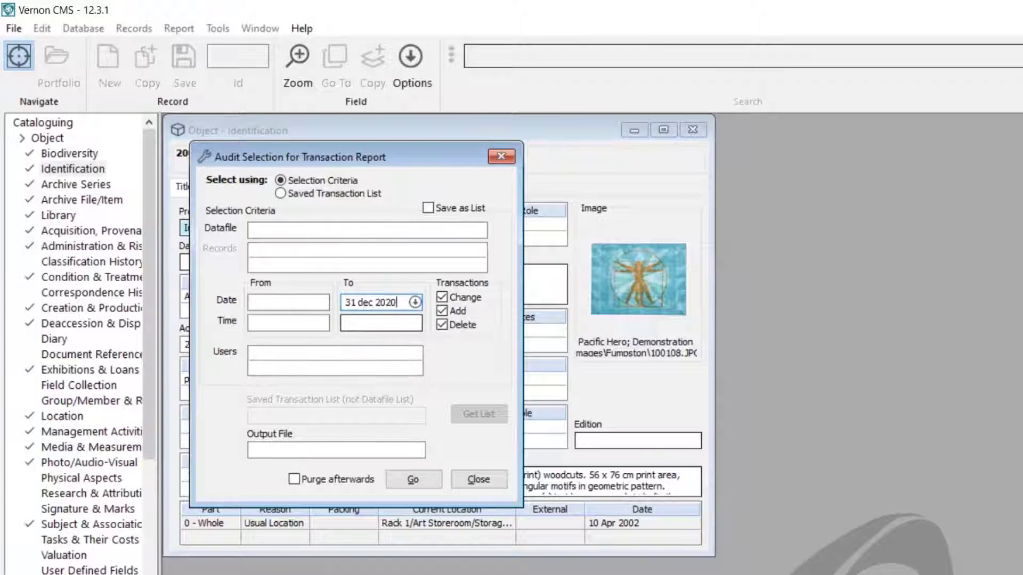
pyautogui.press('Tab')
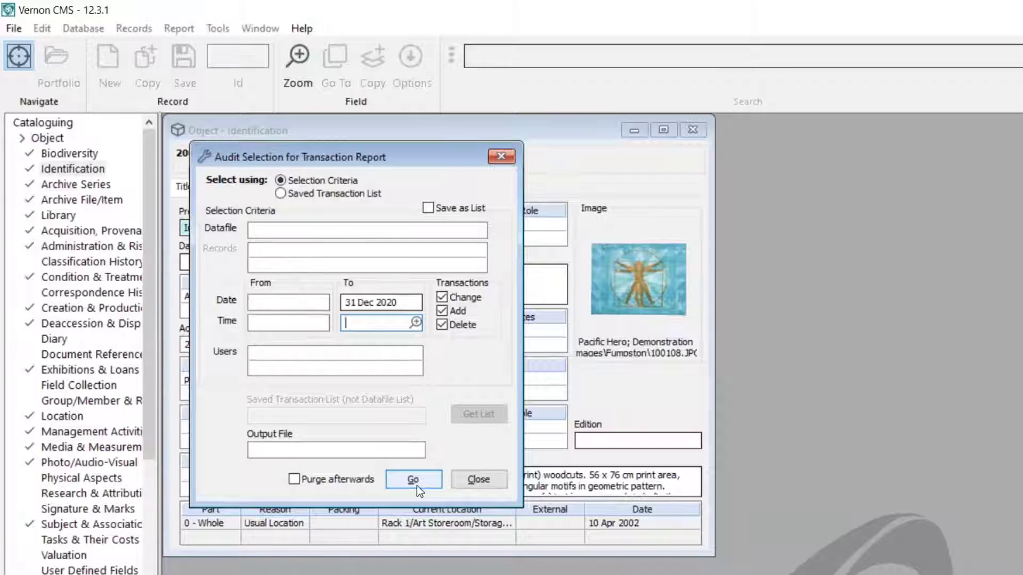
pyautogui.click(416, 485)
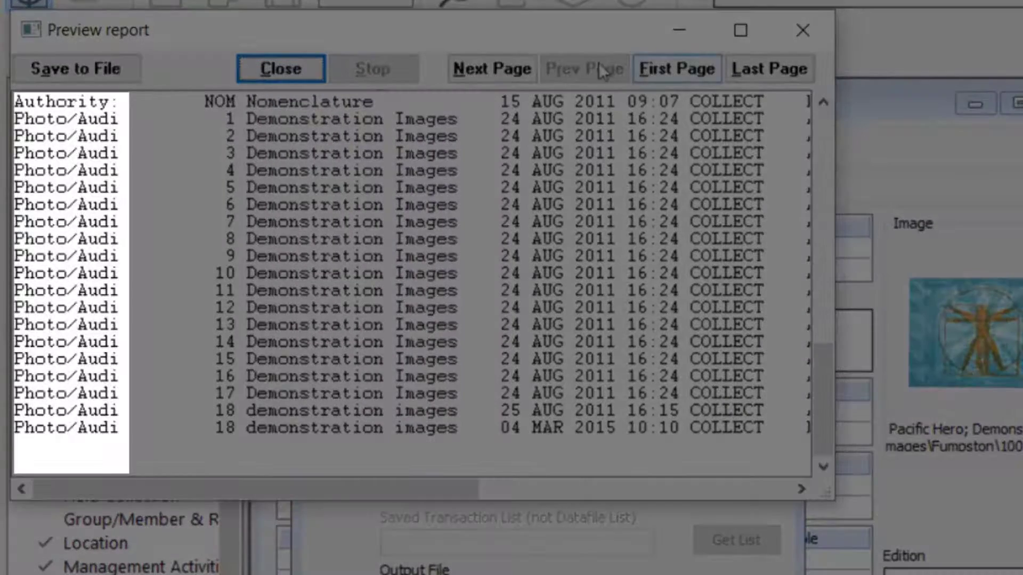
# Page forward through the transaction report preview to review the audited datafiles, records, dates and users, and close the preview.
pyautogui.click(488, 69)
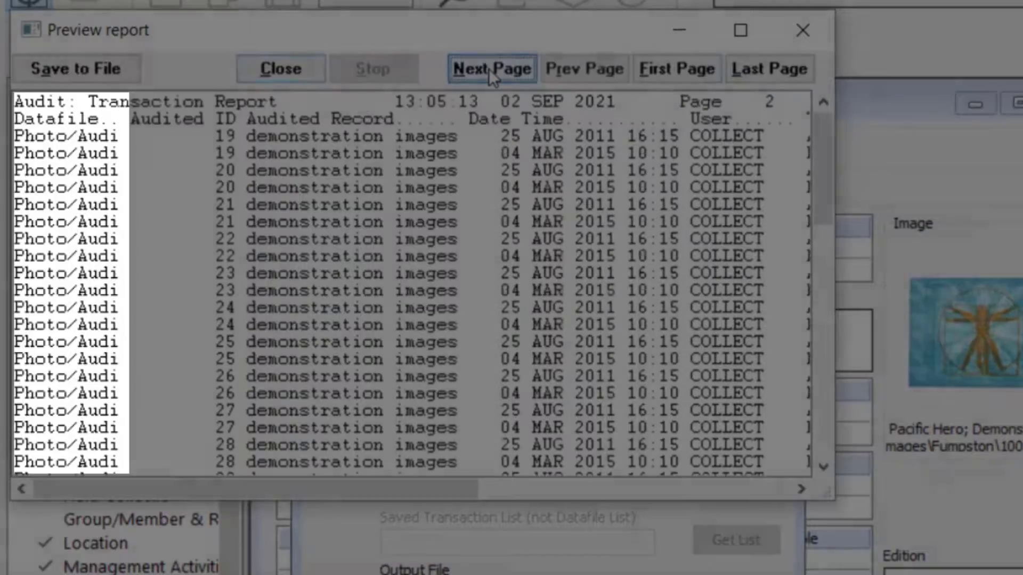
pyautogui.click(488, 69)
pyautogui.click(487, 69)
pyautogui.click(488, 68)
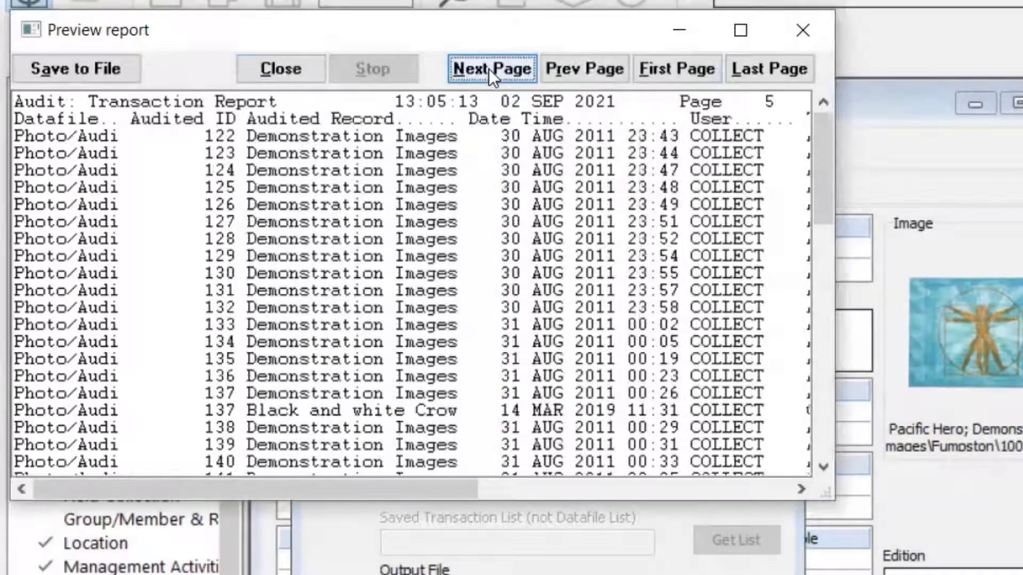
pyautogui.click(488, 68)
pyautogui.click(488, 69)
pyautogui.click(488, 68)
pyautogui.click(488, 69)
pyautogui.click(488, 69)
pyautogui.click(488, 69)
pyautogui.click(488, 69)
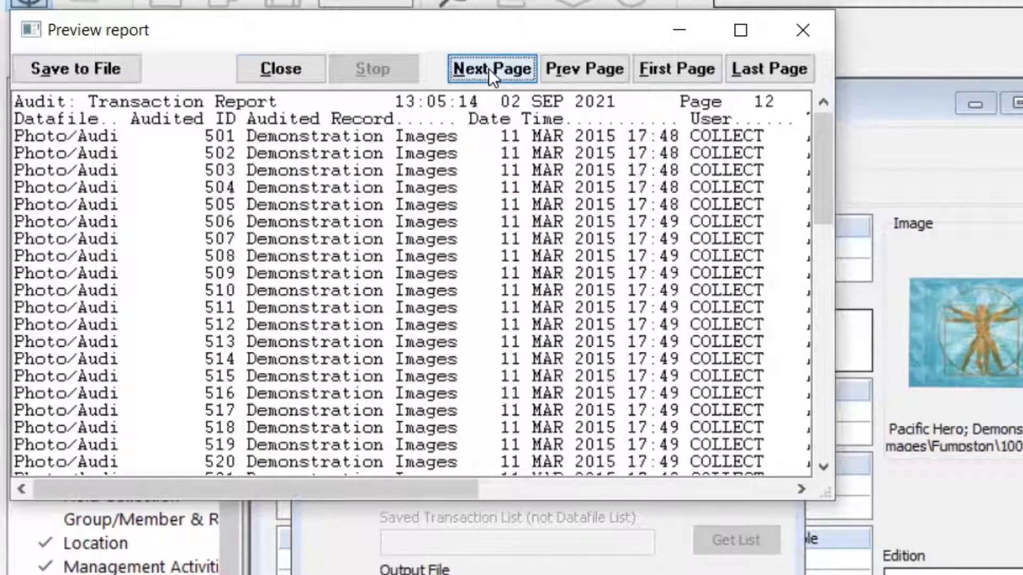
pyautogui.click(488, 69)
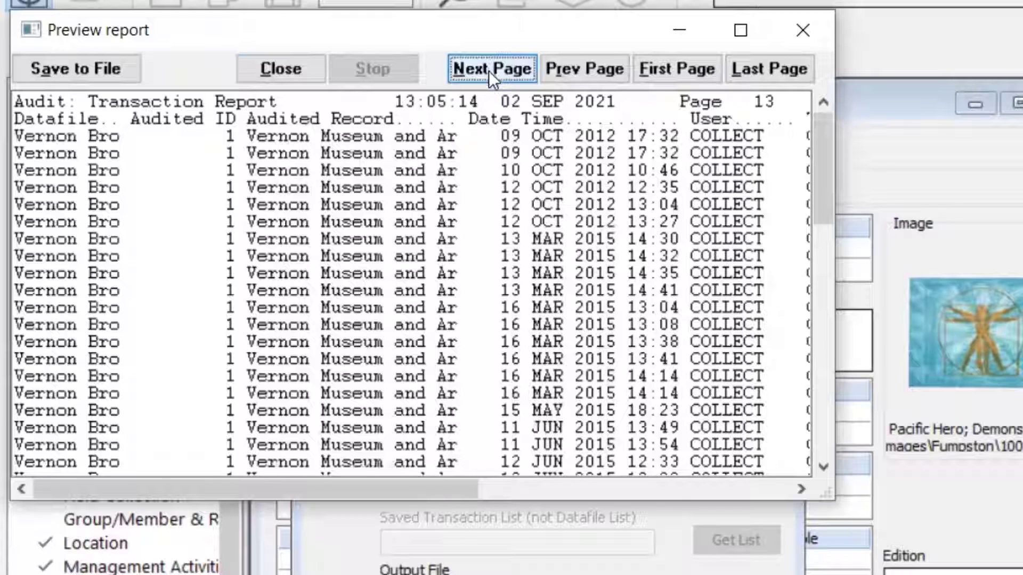
pyautogui.click(488, 72)
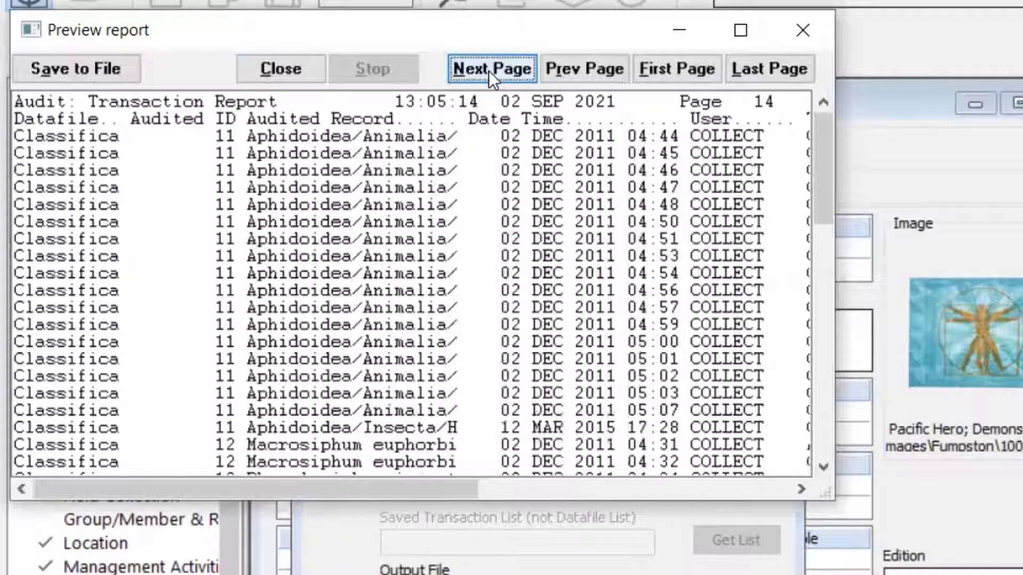
pyautogui.click(489, 72)
pyautogui.click(488, 72)
pyautogui.click(488, 71)
pyautogui.click(488, 71)
pyautogui.click(488, 72)
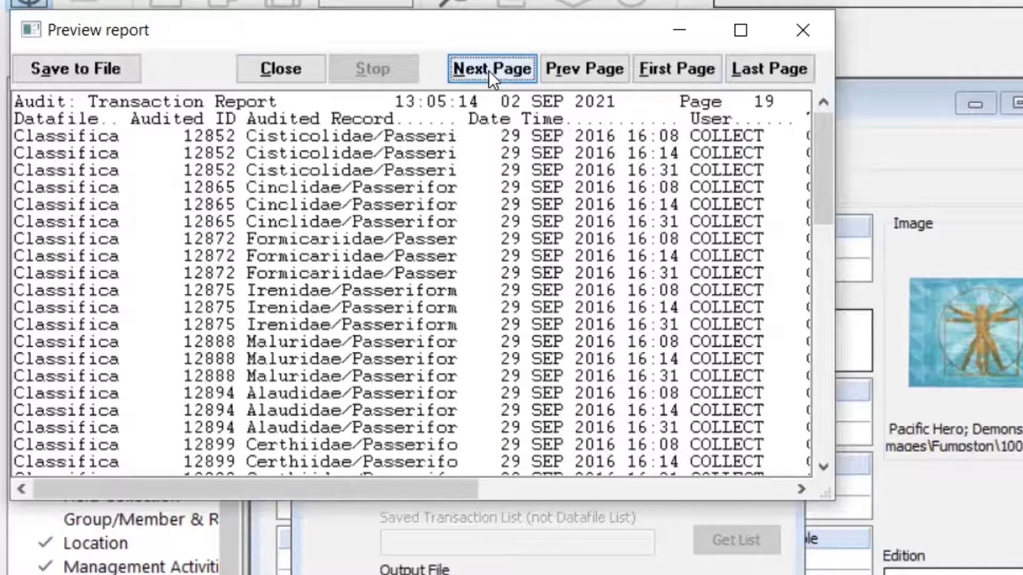
pyautogui.click(488, 71)
pyautogui.click(487, 71)
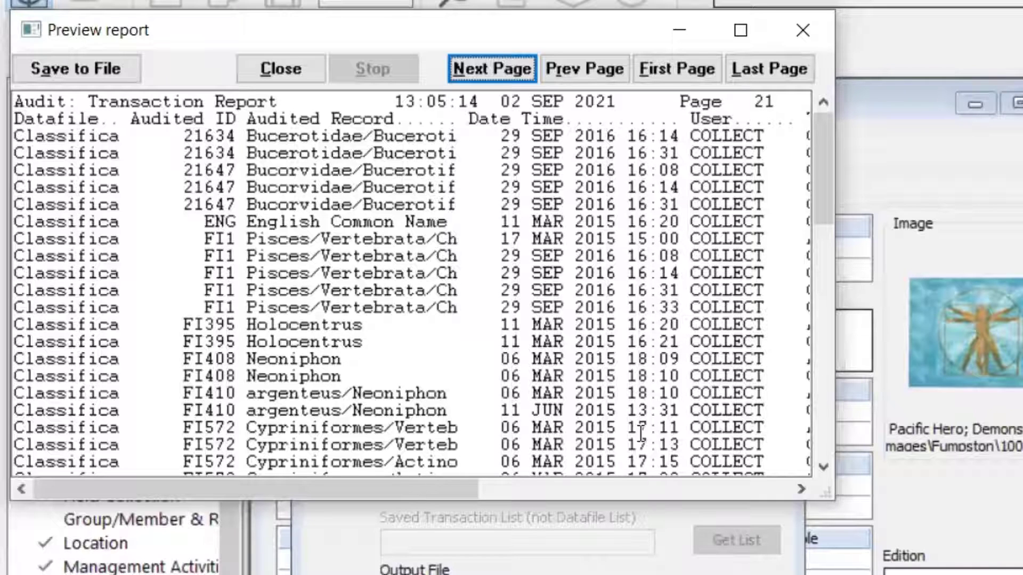
pyautogui.click(803, 27)
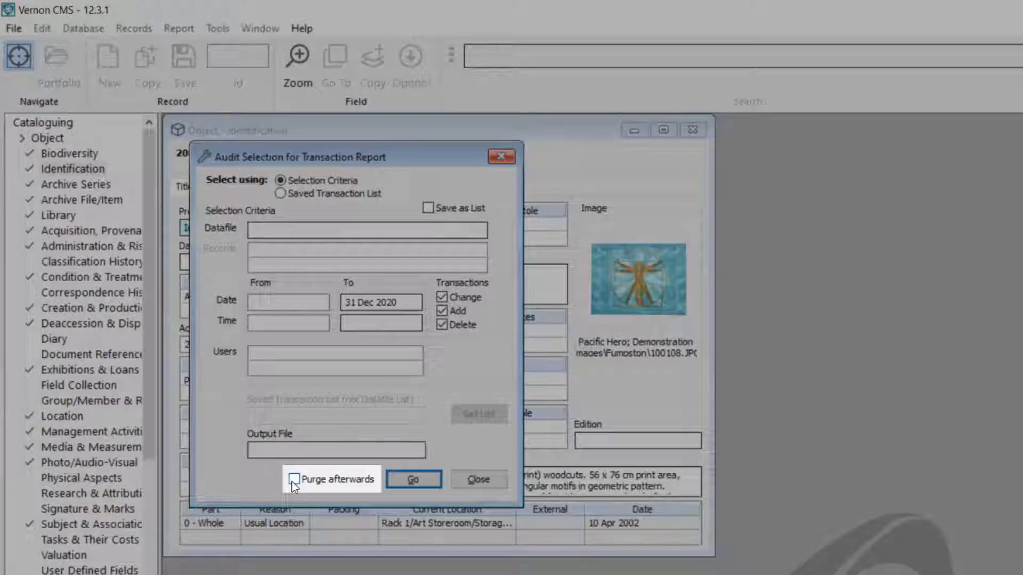
# Enable Purge afterwards for the transaction report, and close the audit selection without running it.
pyautogui.click(293, 479)
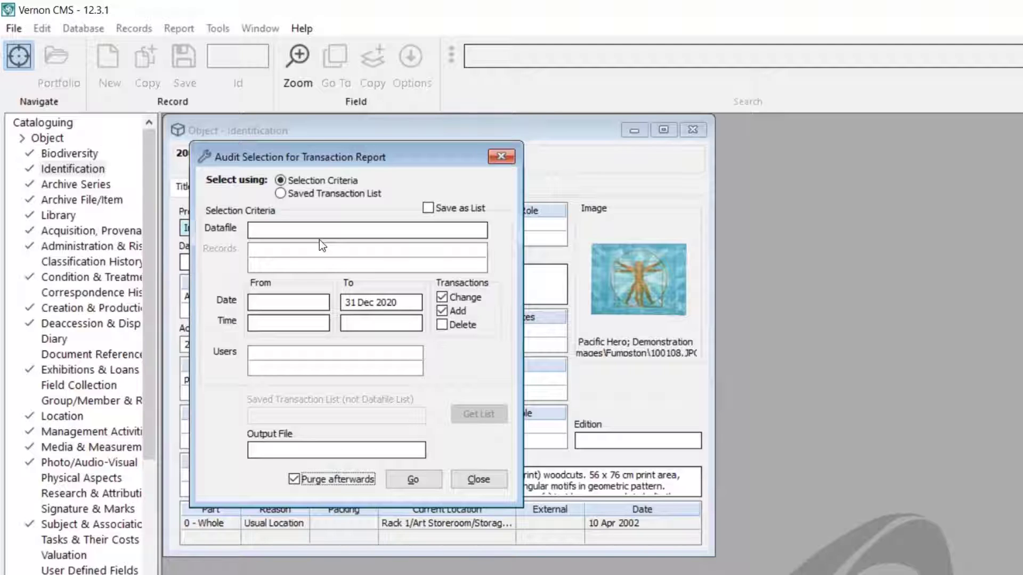
pyautogui.click(501, 157)
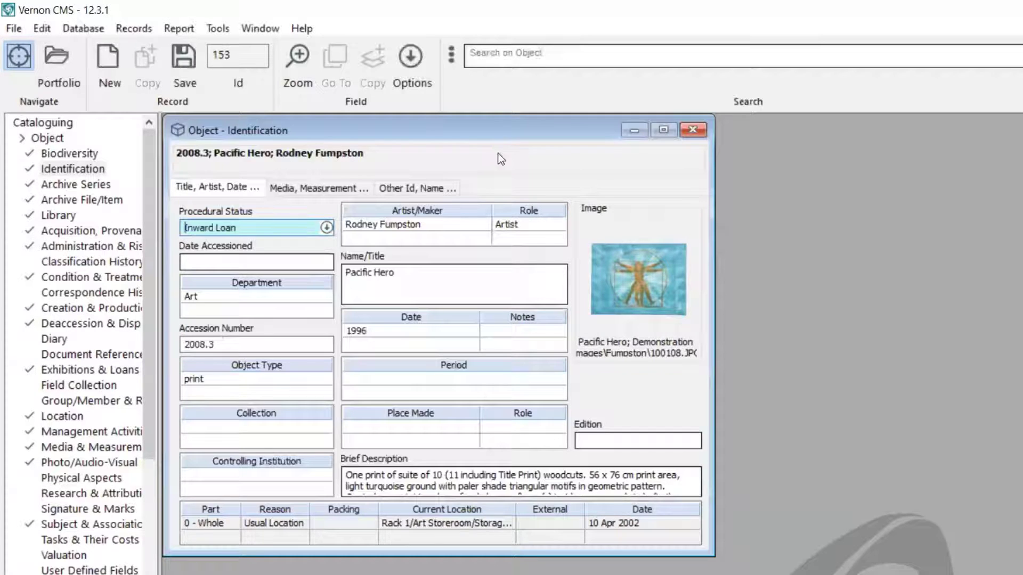
# Open the Audit Configuration and examine the record limit for warning supervisors at logon.
pyautogui.click(218, 29)
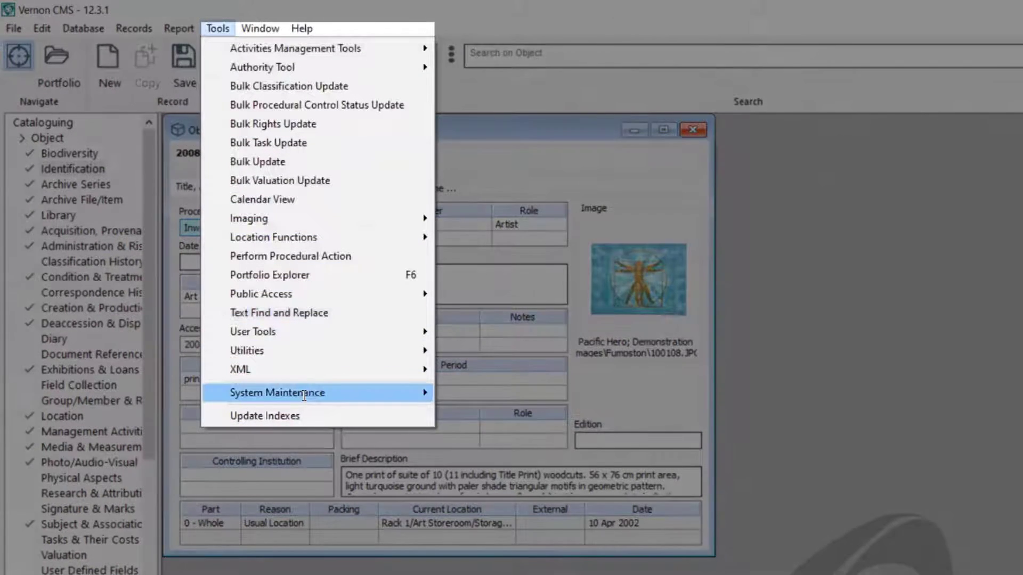
pyautogui.moveTo(303, 394)
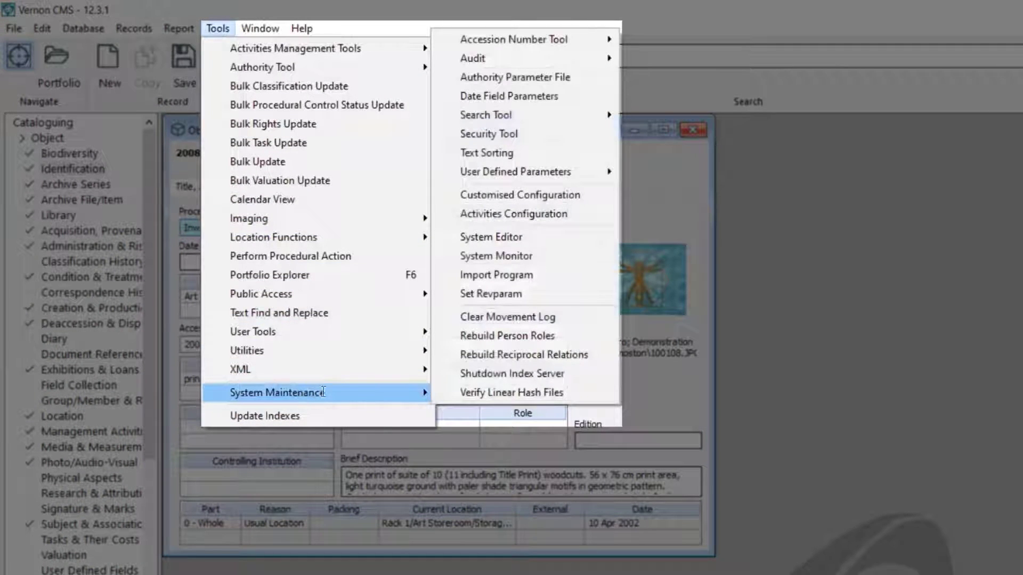
pyautogui.moveTo(545, 59)
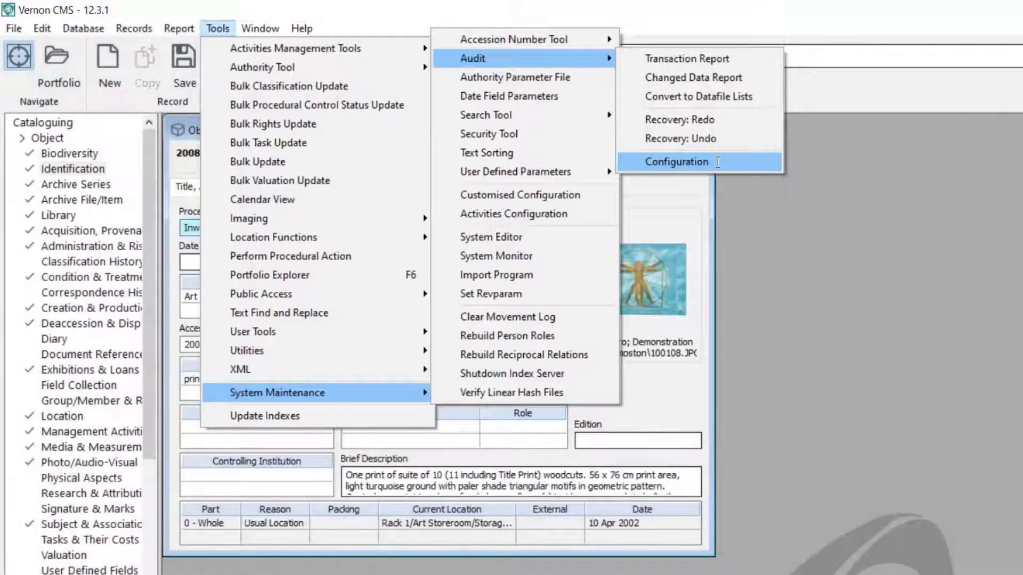
pyautogui.click(718, 162)
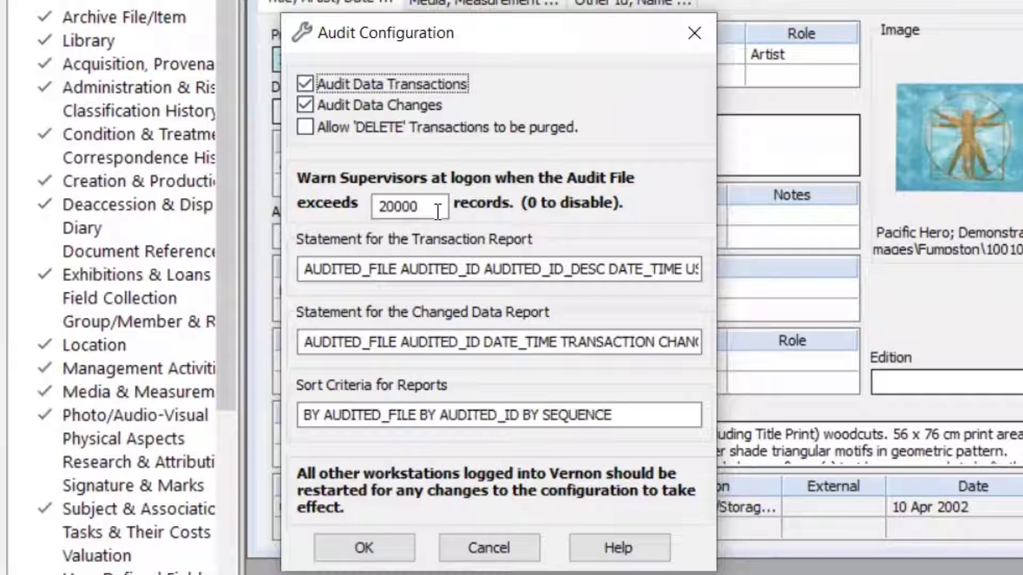
pyautogui.moveTo(437, 212); pyautogui.dragTo(348, 214)
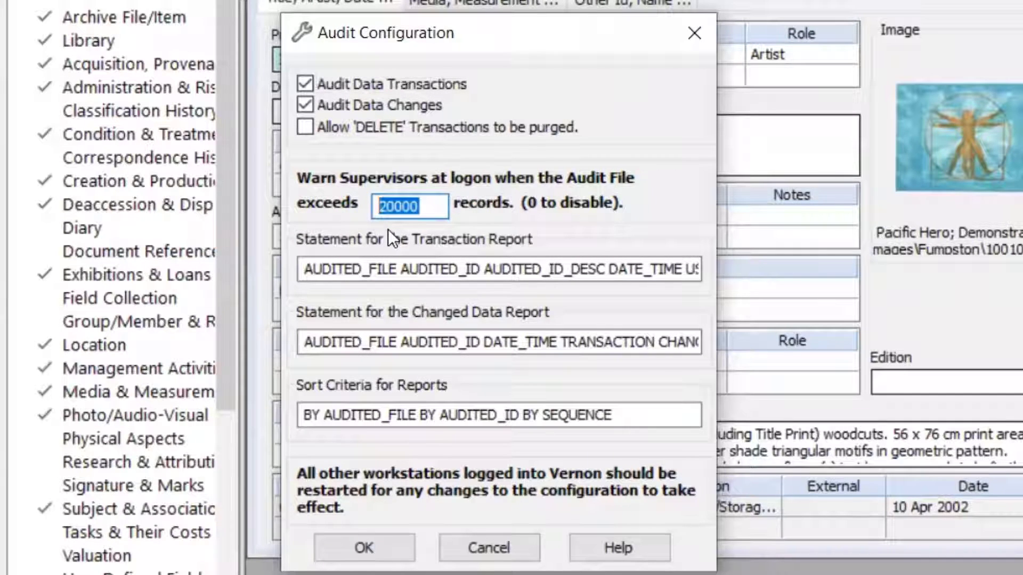
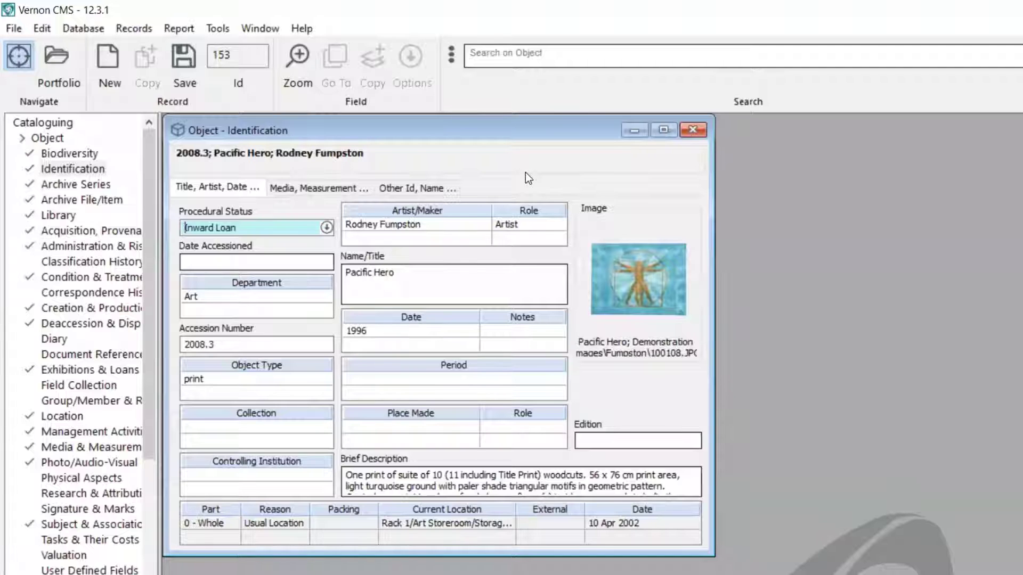
# Open the audit rollback for the current object record and examine the Management Activity and Mgt Id changes in its latest transaction.
pyautogui.click(40, 29)
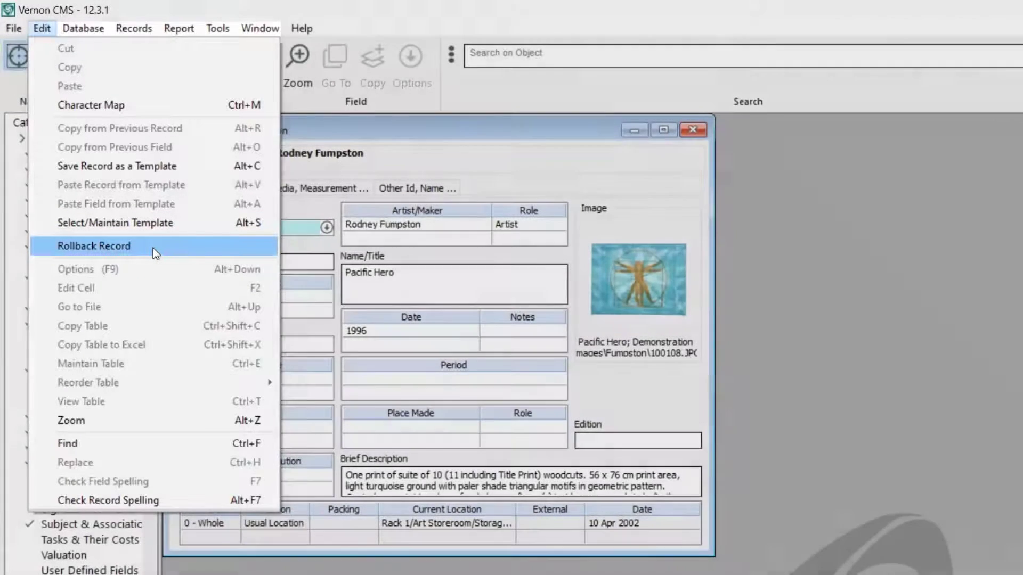
pyautogui.click(152, 247)
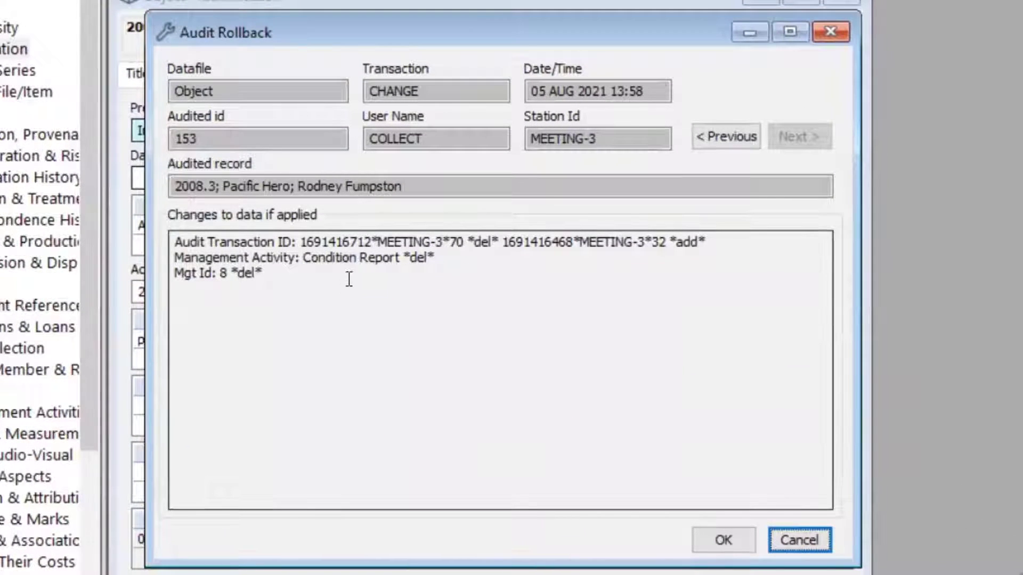
pyautogui.moveTo(400, 258); pyautogui.dragTo(303, 258)
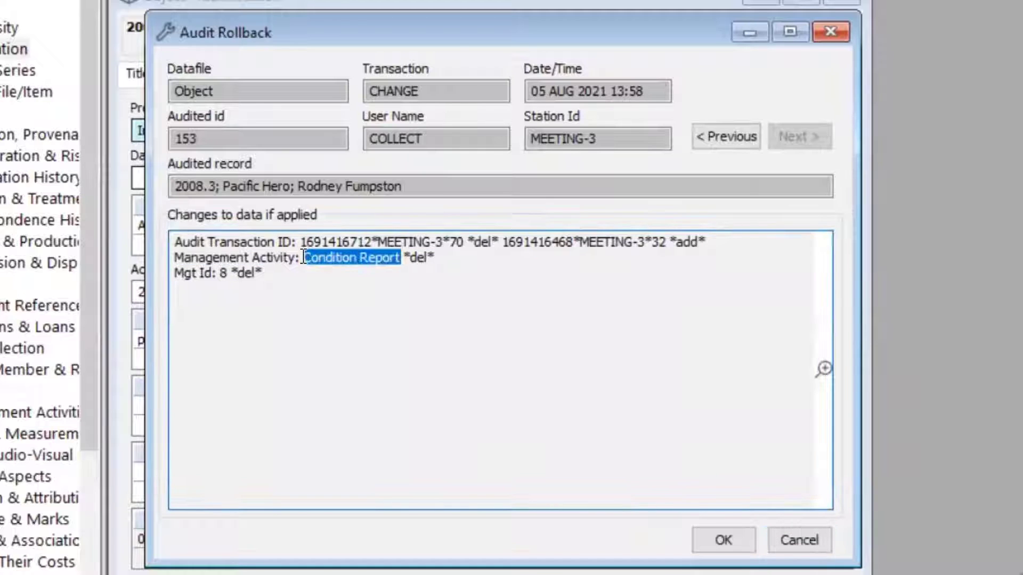
pyautogui.doubleClick(223, 273)
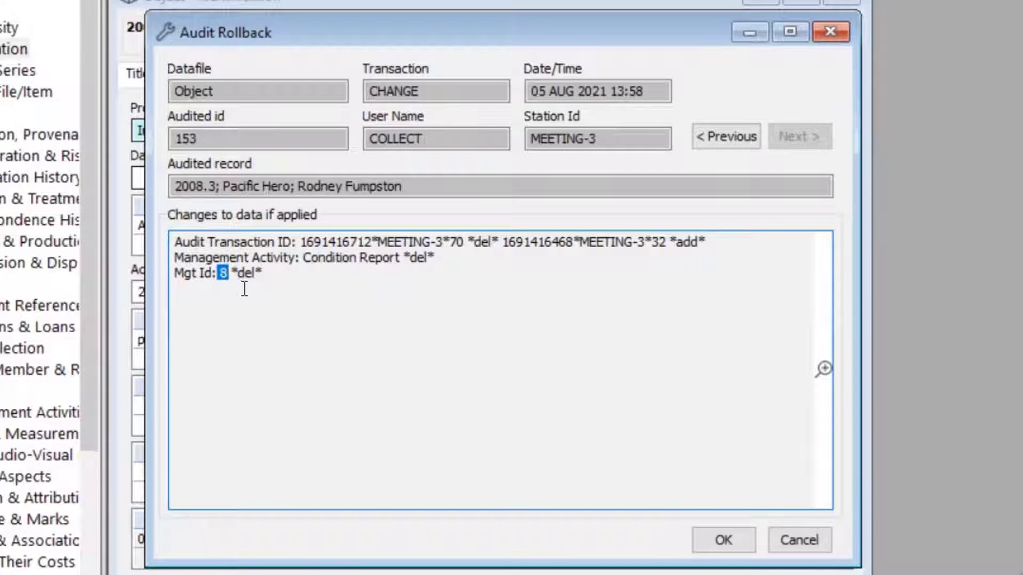
# Step back through the record's earlier transactions to 20 Feb 2017 14:42 and examine the Brief Description change.
pyautogui.click(724, 135)
pyautogui.click(724, 136)
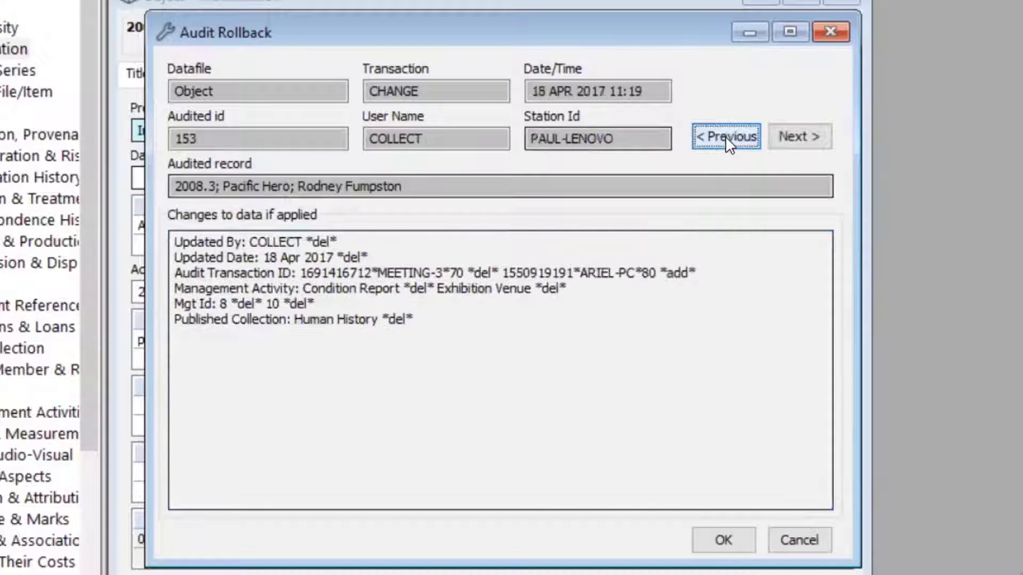
pyautogui.click(725, 136)
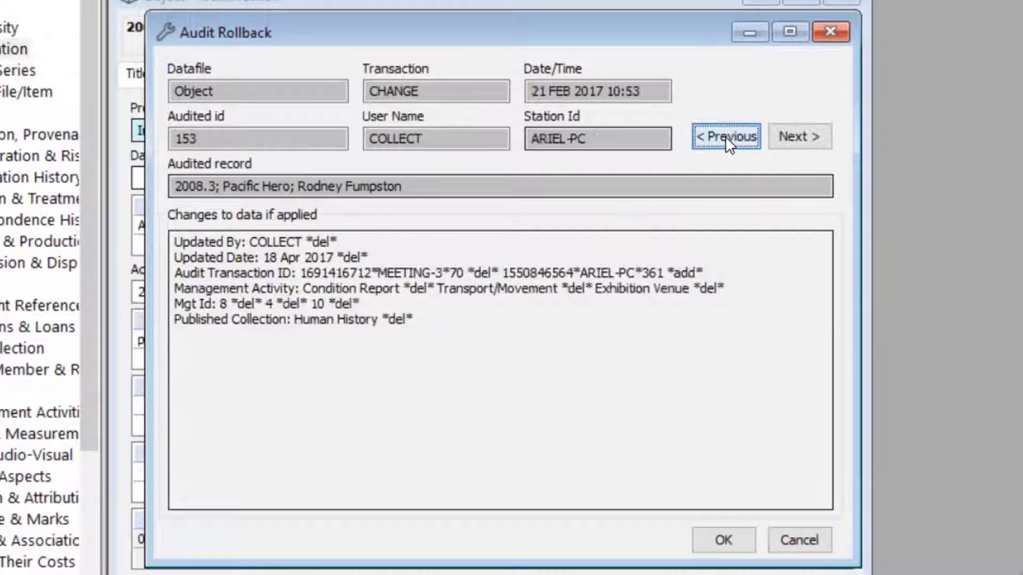
pyautogui.click(724, 136)
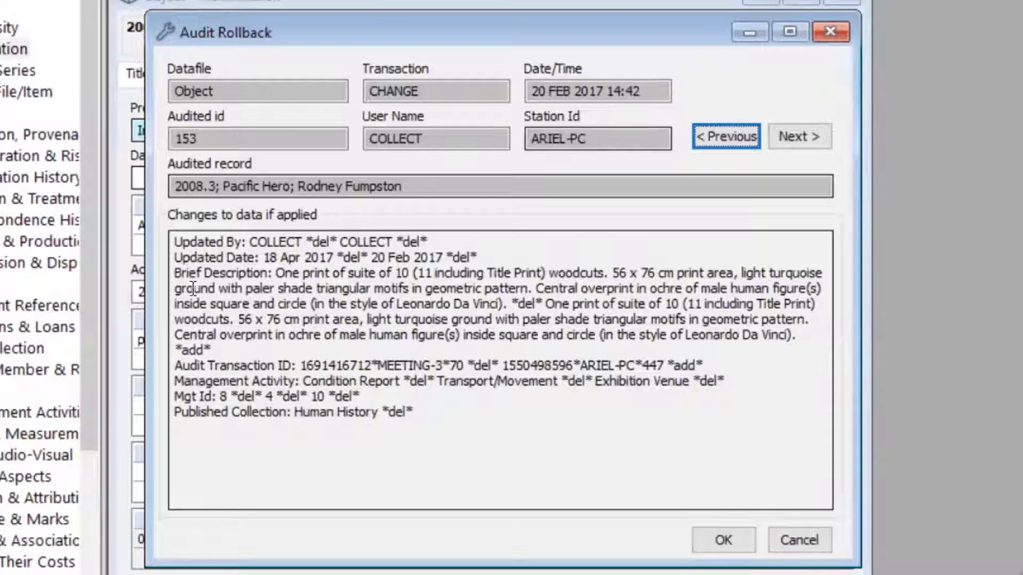
pyautogui.moveTo(174, 273); pyautogui.dragTo(326, 351)
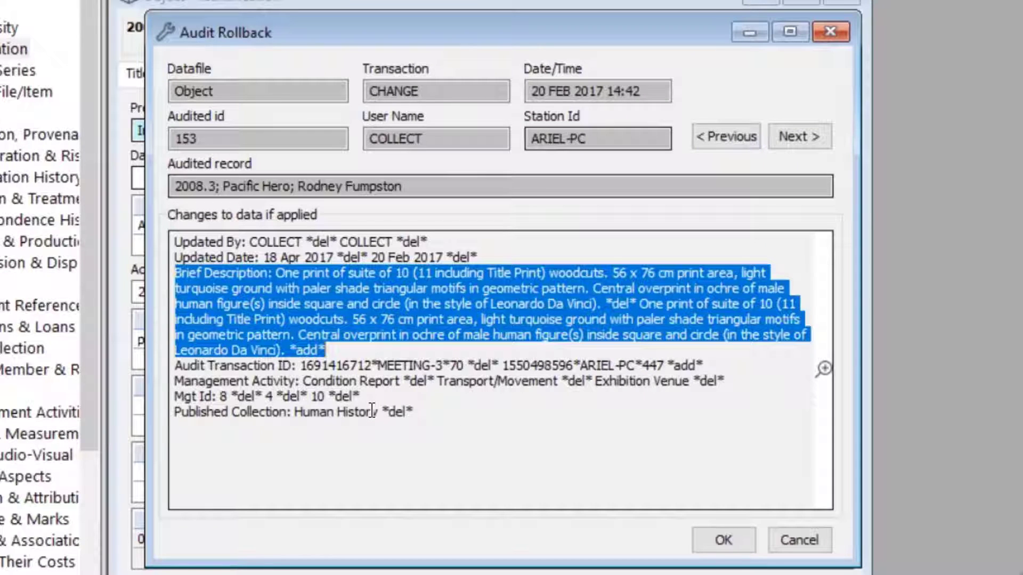
pyautogui.click(469, 406)
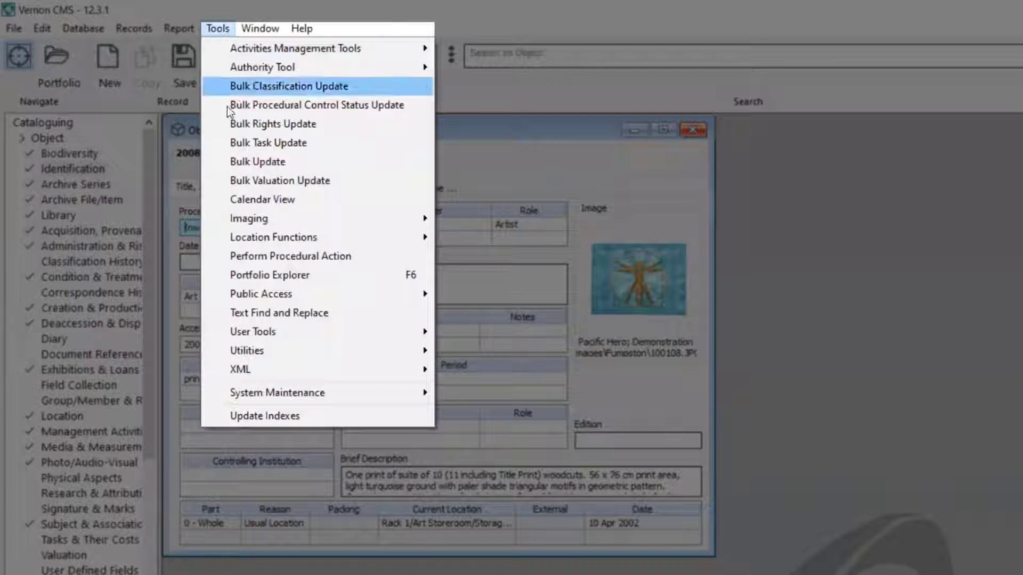
# Run a changed data report covering change, add and delete transactions from 01 Aug 2021.
pyautogui.moveTo(344, 391)
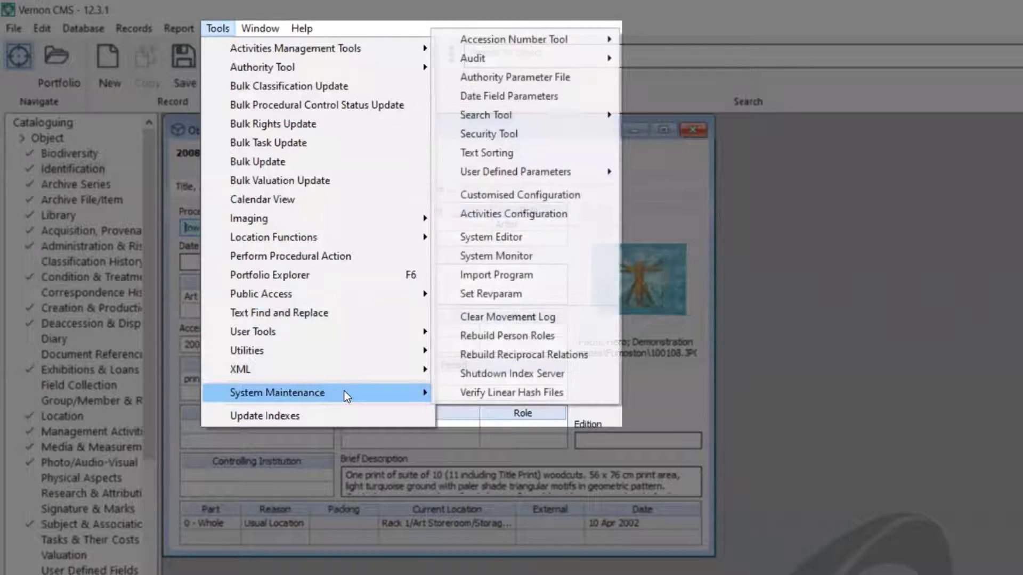
pyautogui.moveTo(531, 58)
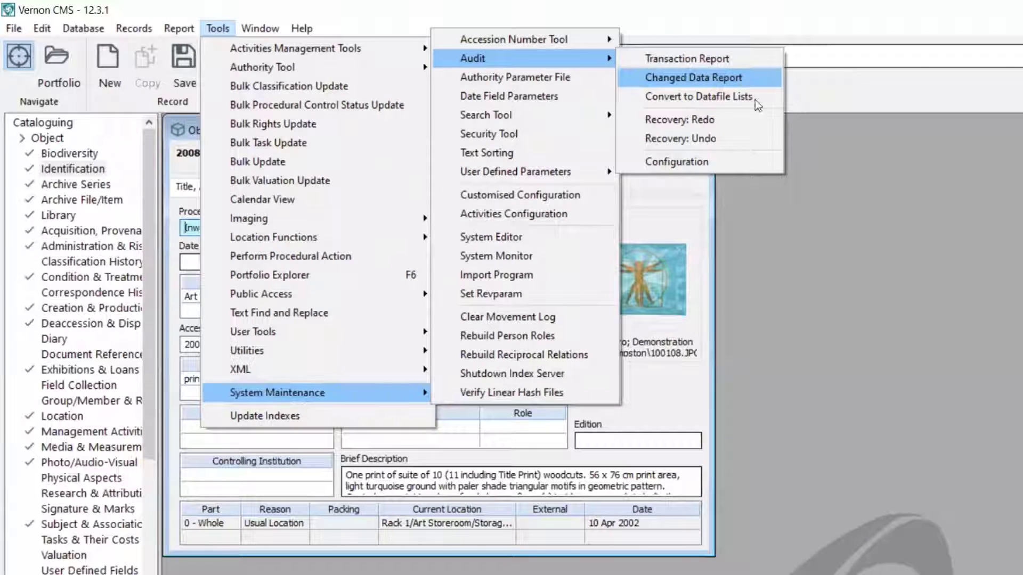
pyautogui.click(741, 78)
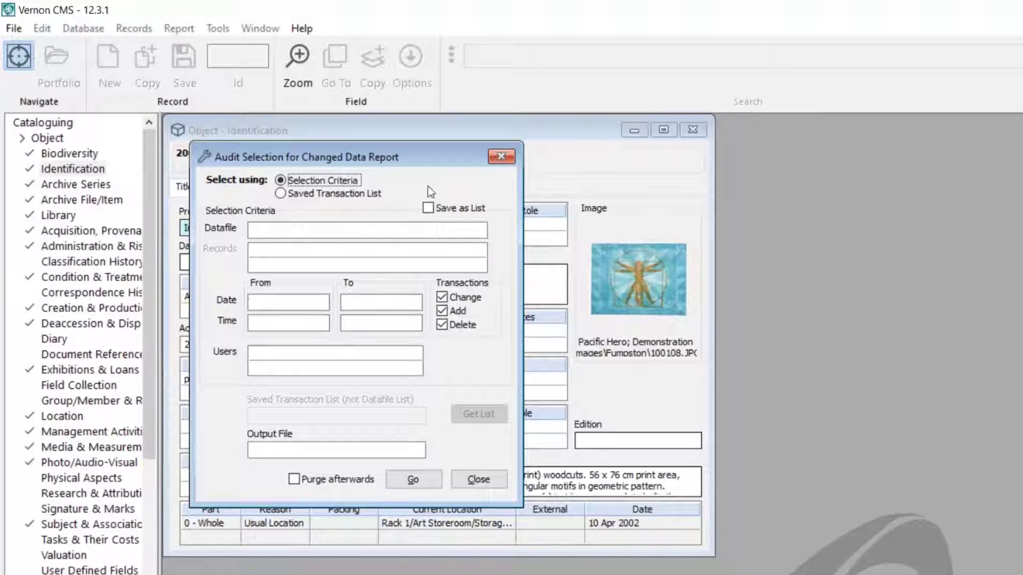
pyautogui.click(296, 302)
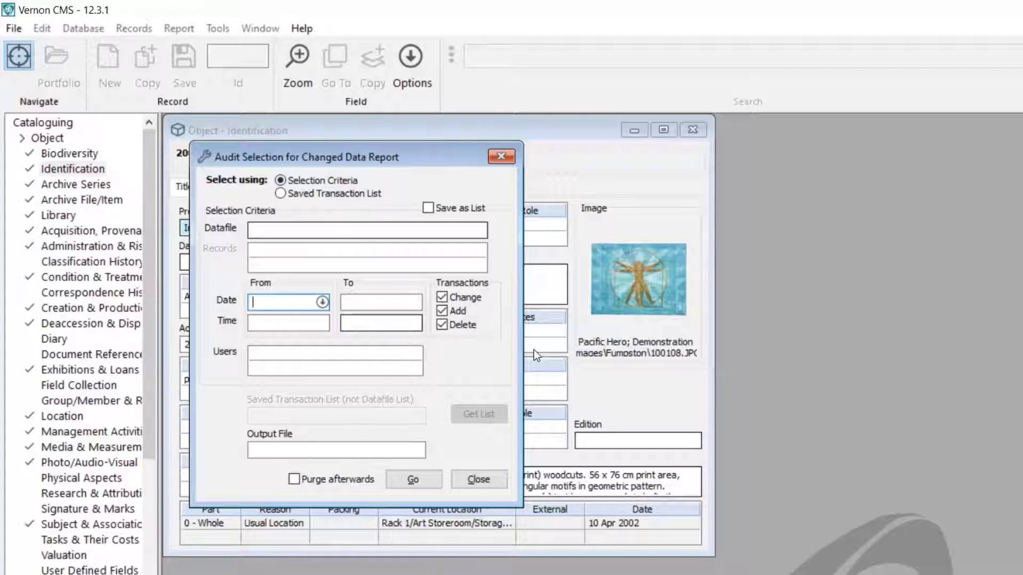
pyautogui.write('1 aug')
pyautogui.press('Tab')
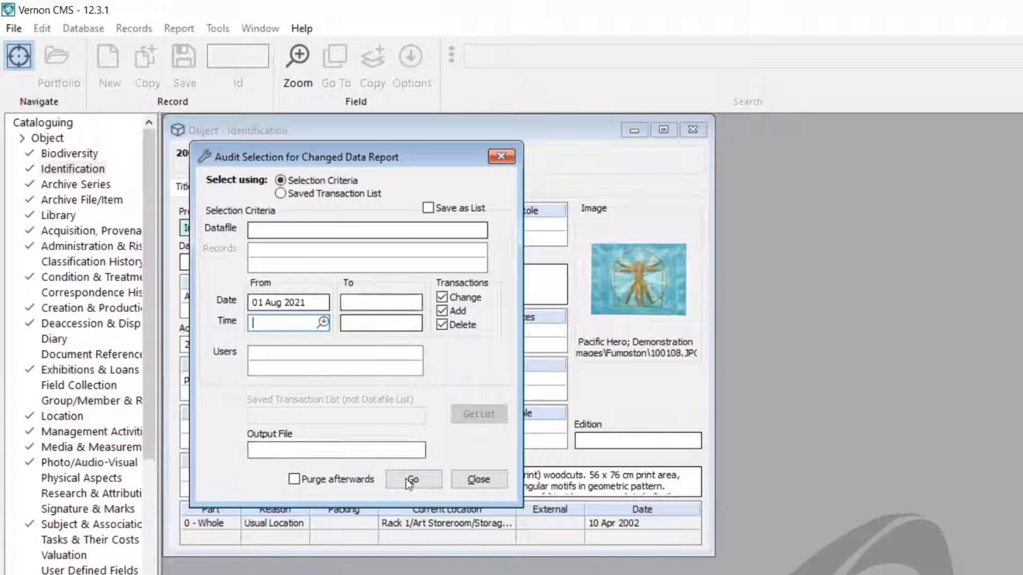
pyautogui.click(414, 479)
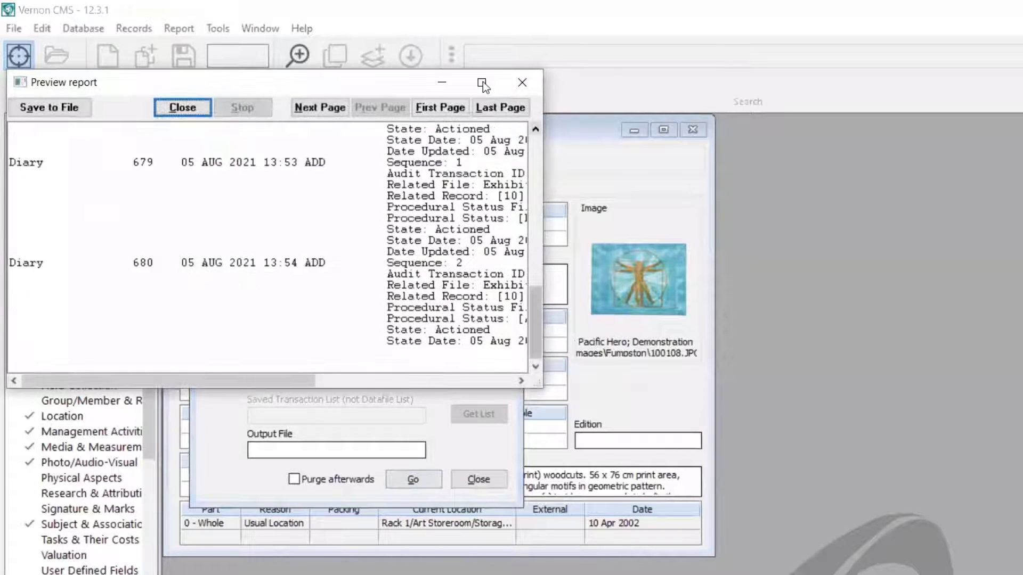
# Enlarge the changed data report preview and examine the audited record IDs and changed data across its pages.
pyautogui.click(482, 83)
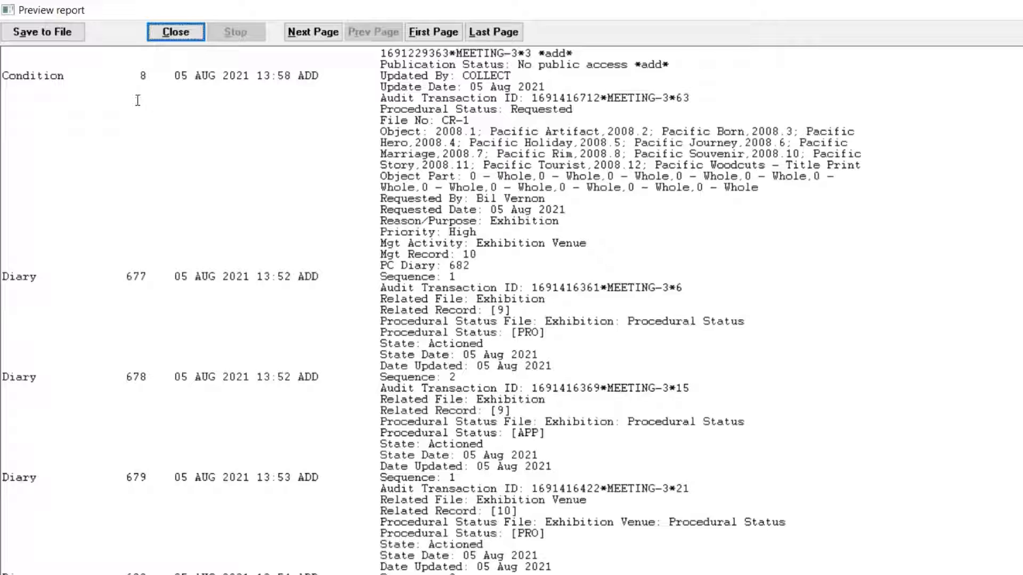
pyautogui.moveTo(133, 76); pyautogui.dragTo(152, 75)
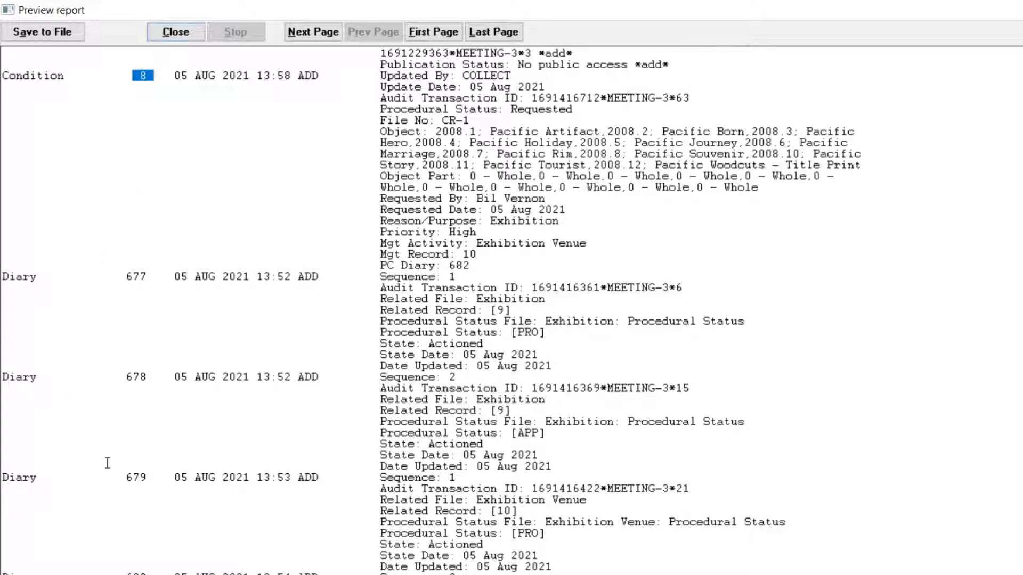
pyautogui.click(311, 32)
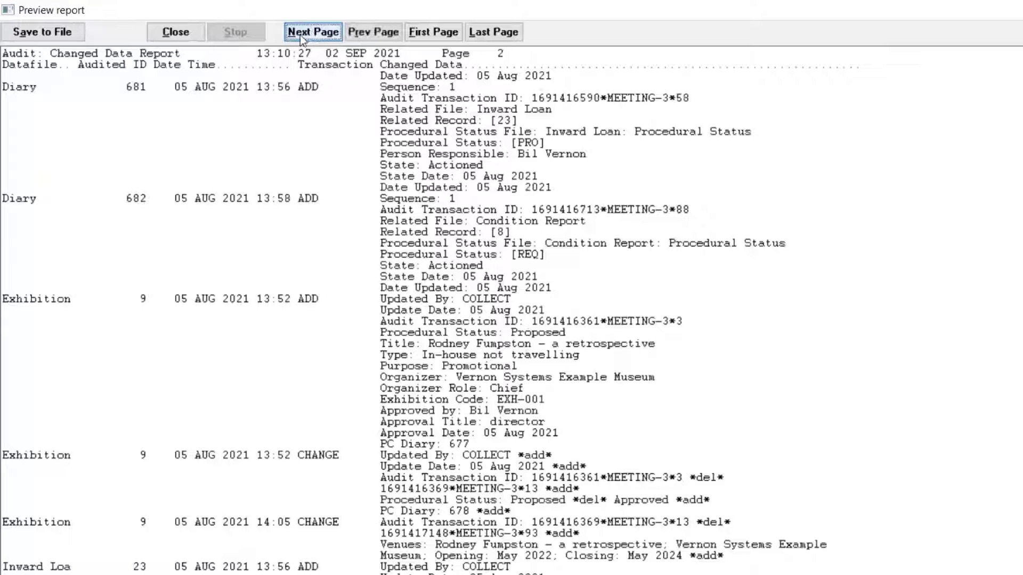
pyautogui.click(300, 34)
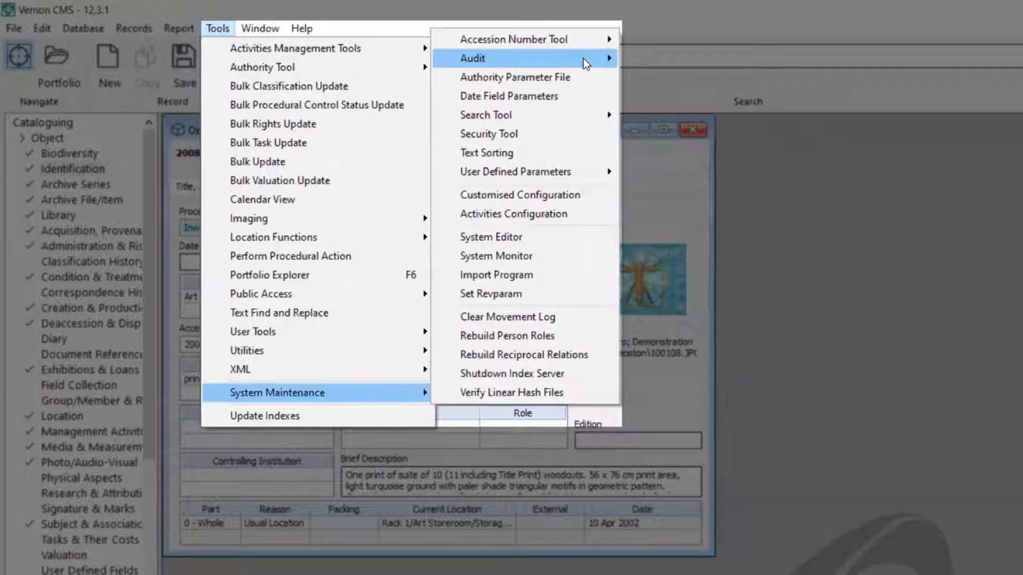
# Run the audit Recovery: Undo rollback of the database for transactions from 01 Aug 2021, with Report Only turned off.
pyautogui.click(583, 59)
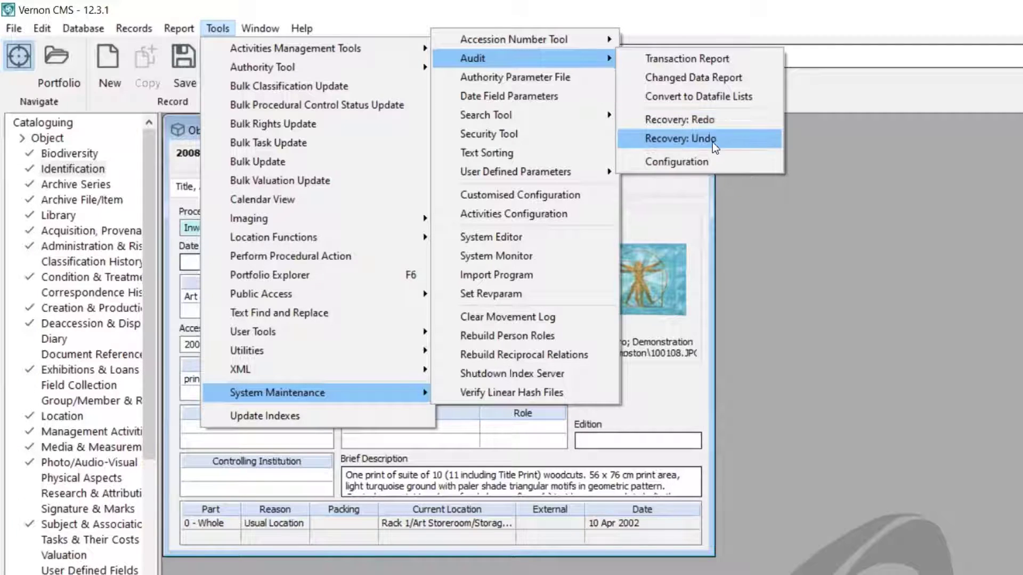
pyautogui.click(712, 141)
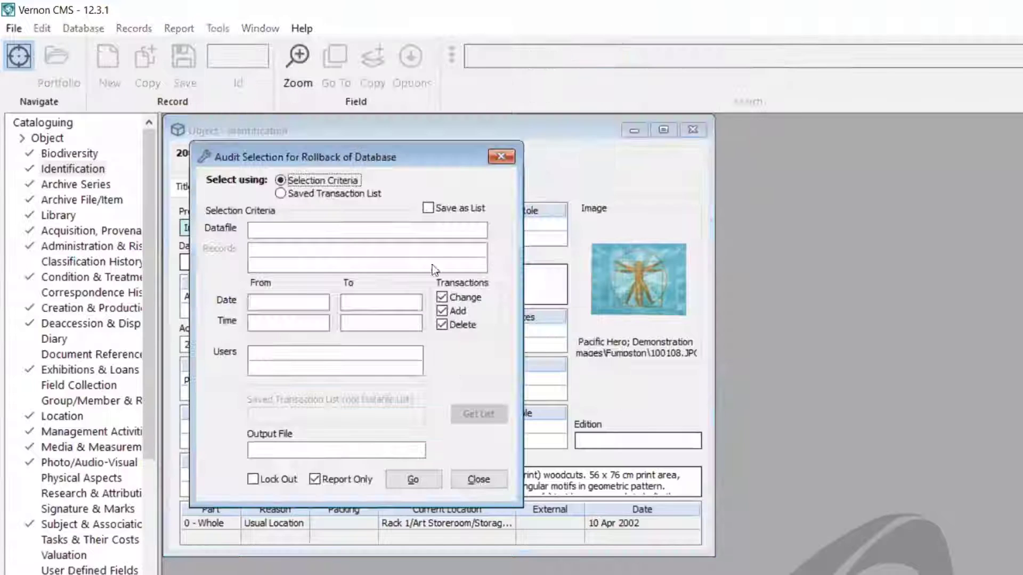
pyautogui.click(306, 308)
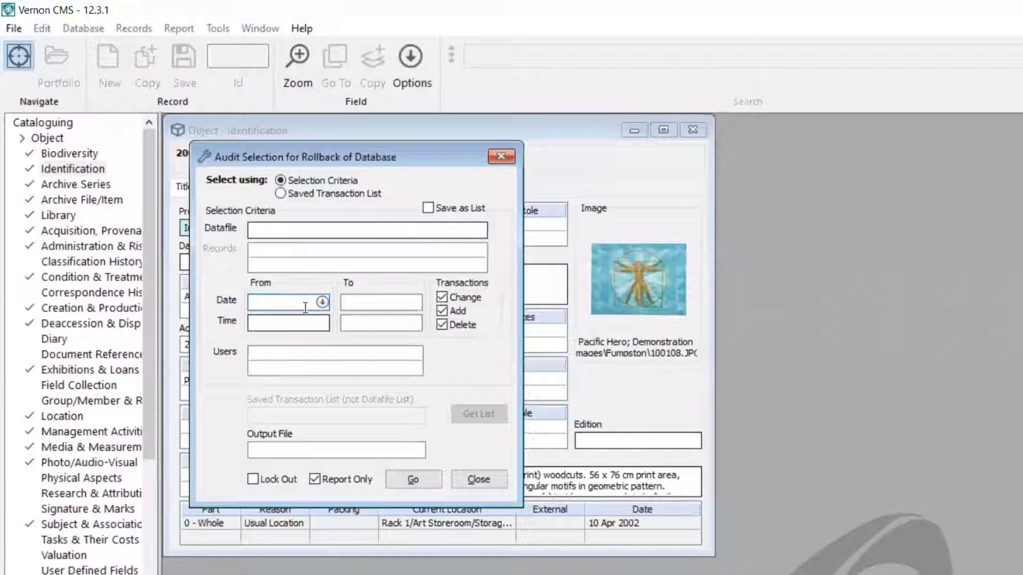
pyautogui.write('1 aug')
pyautogui.press('Tab')
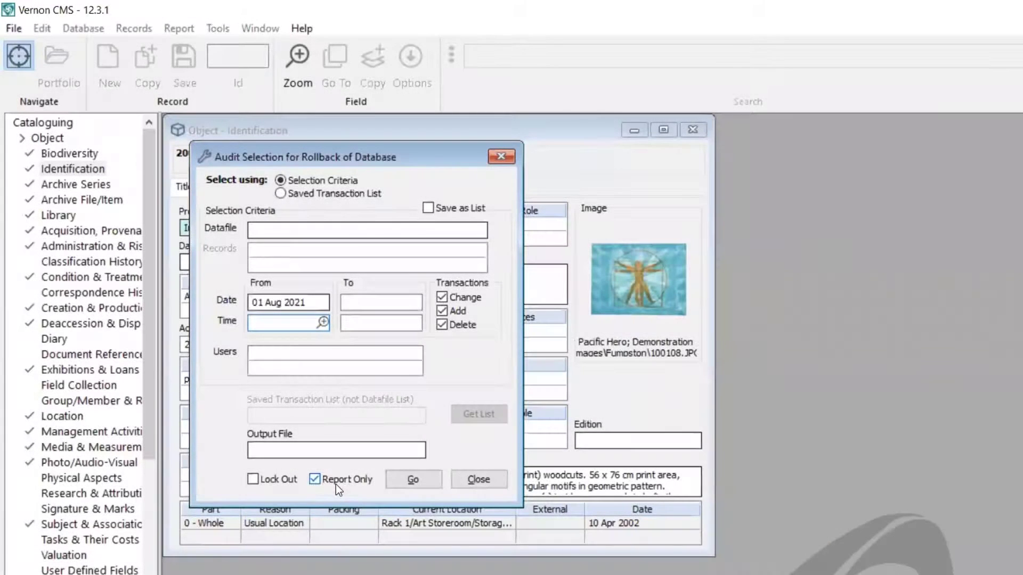
pyautogui.click(341, 481)
pyautogui.click(413, 481)
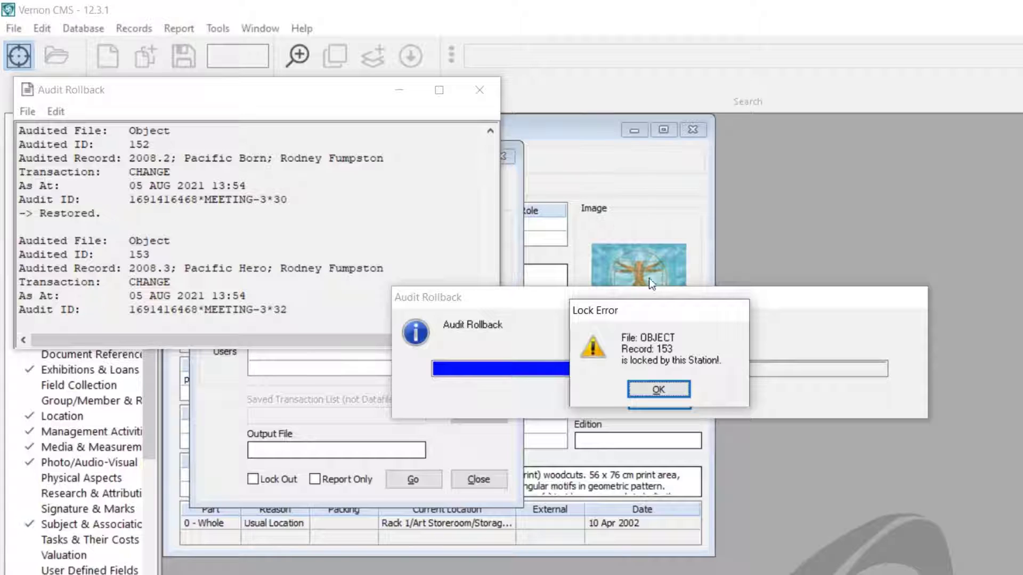
# Dismiss the lock error for the object record, and close the rollback log and the audit selection.
pyautogui.click(666, 387)
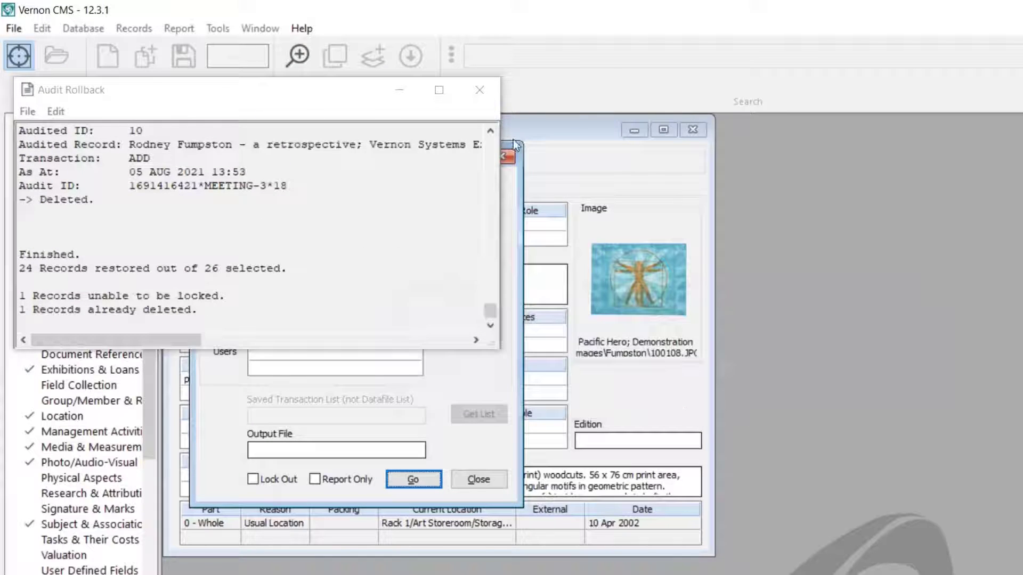
pyautogui.click(481, 93)
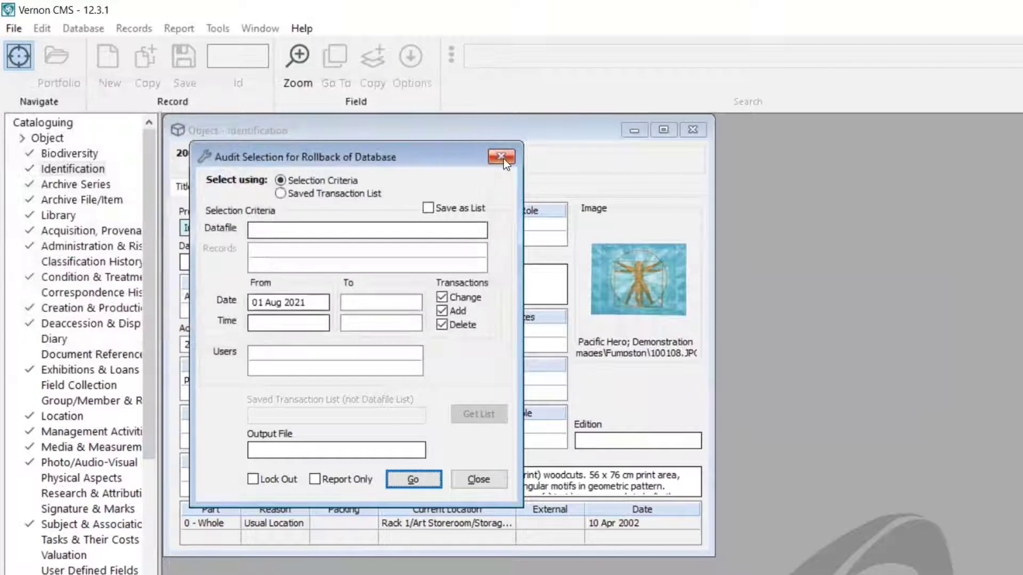
pyautogui.click(500, 157)
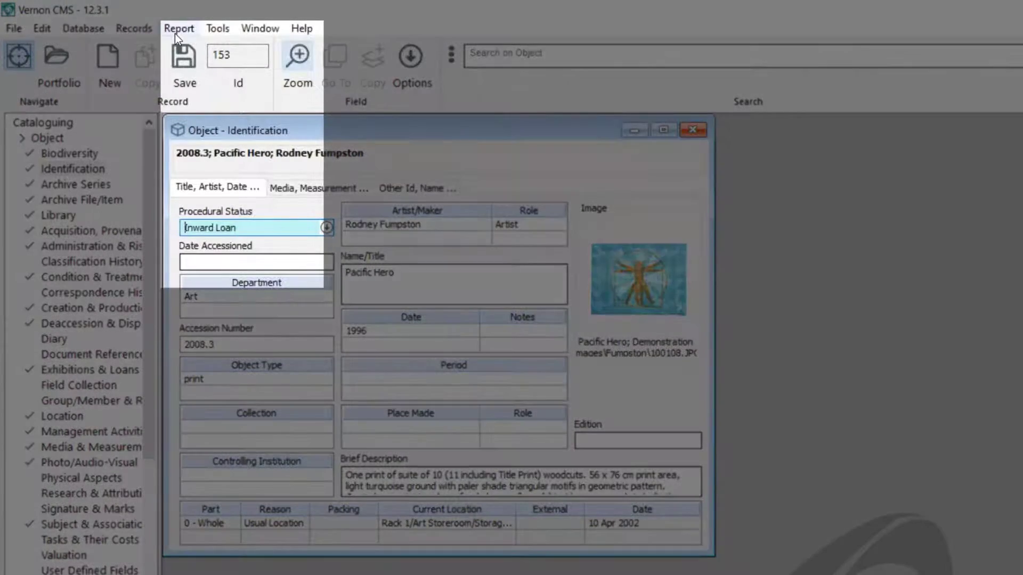
# Build a Movement Log listing report with the display fields Old Location, New Location, Object: Name/Title and Date.
pyautogui.click(175, 32)
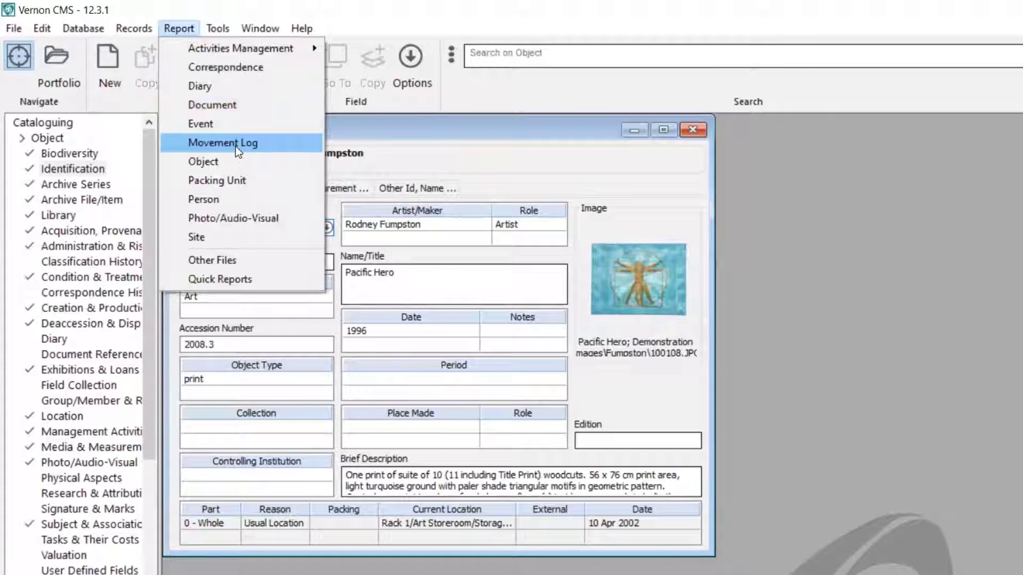
pyautogui.click(236, 145)
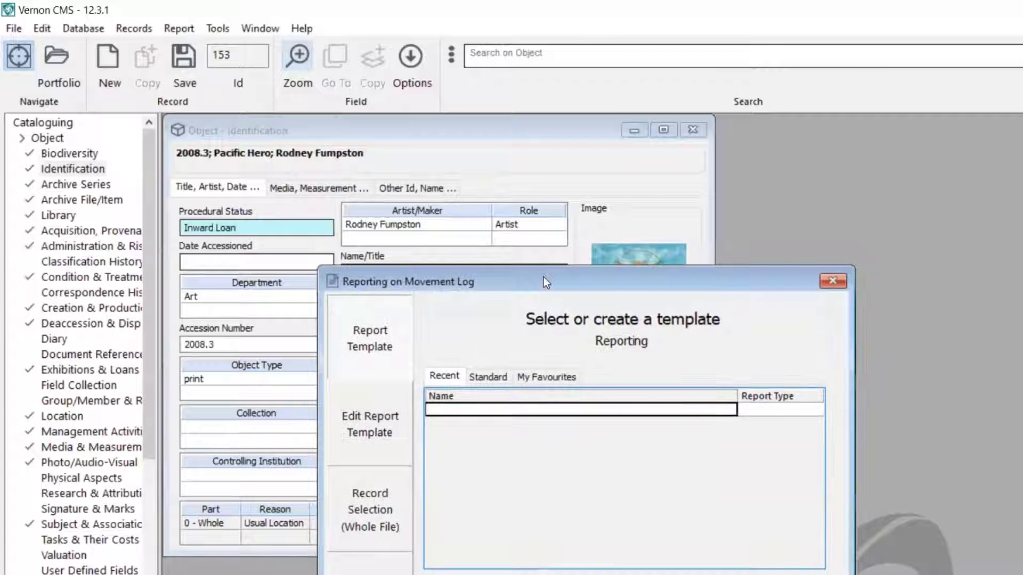
pyautogui.click(357, 307)
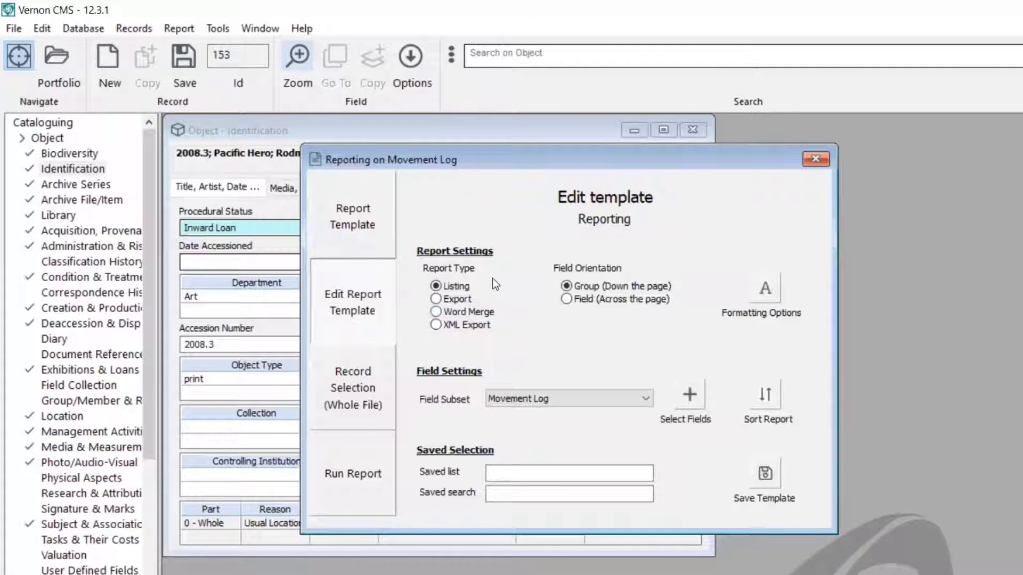
pyautogui.click(692, 396)
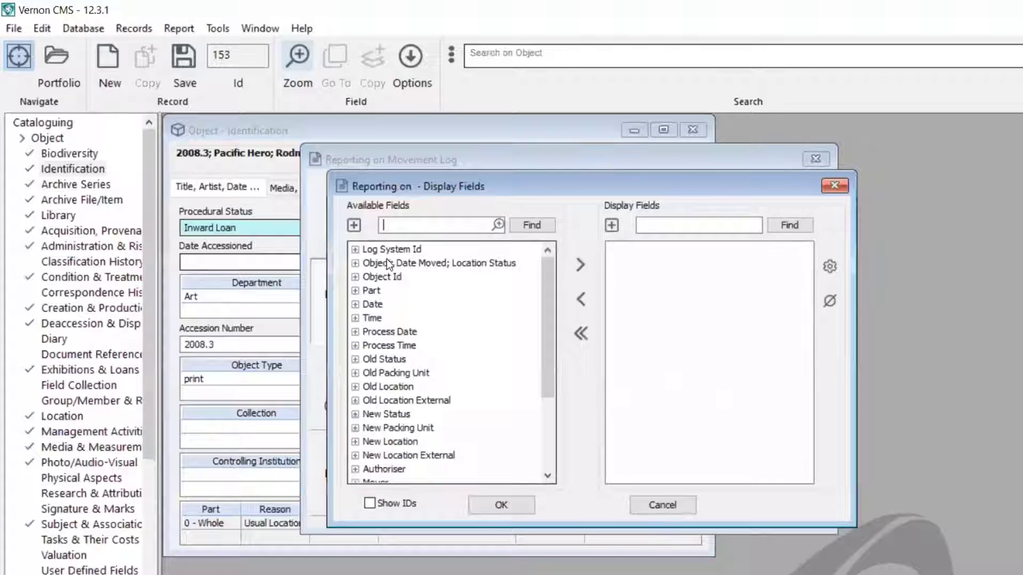
pyautogui.doubleClick(397, 386)
pyautogui.doubleClick(405, 441)
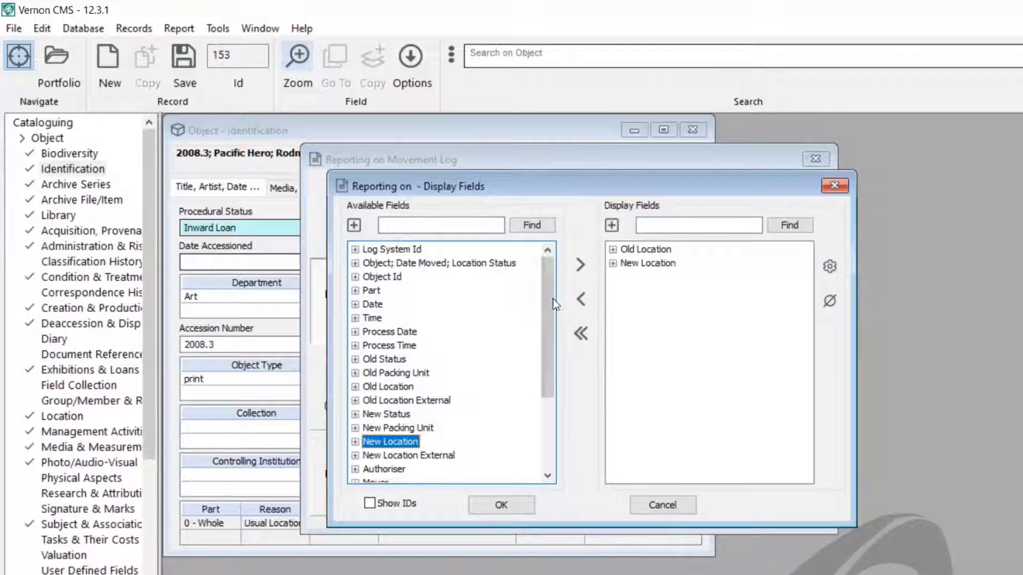
pyautogui.moveTo(545, 302); pyautogui.dragTo(547, 384)
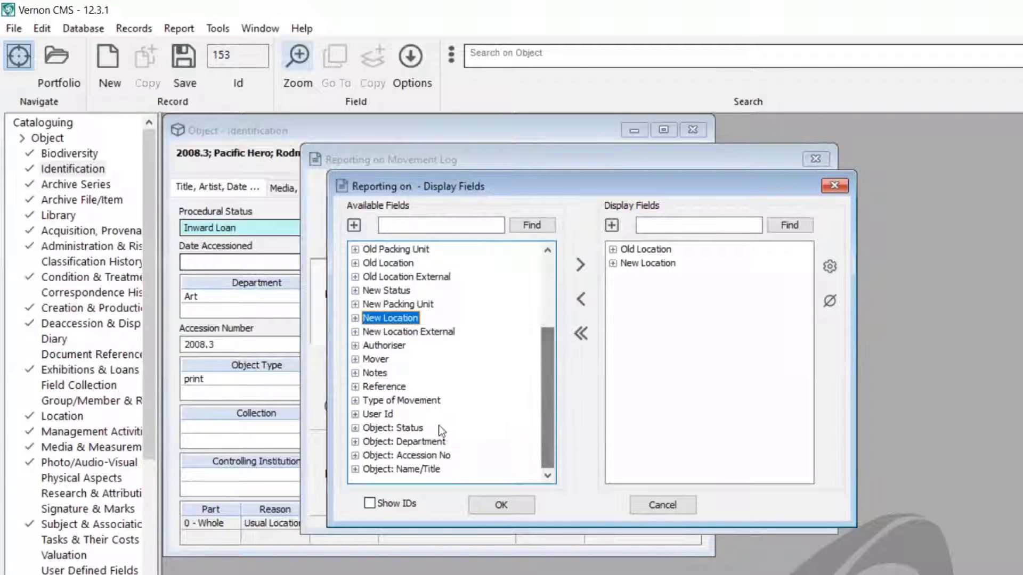
pyautogui.doubleClick(395, 471)
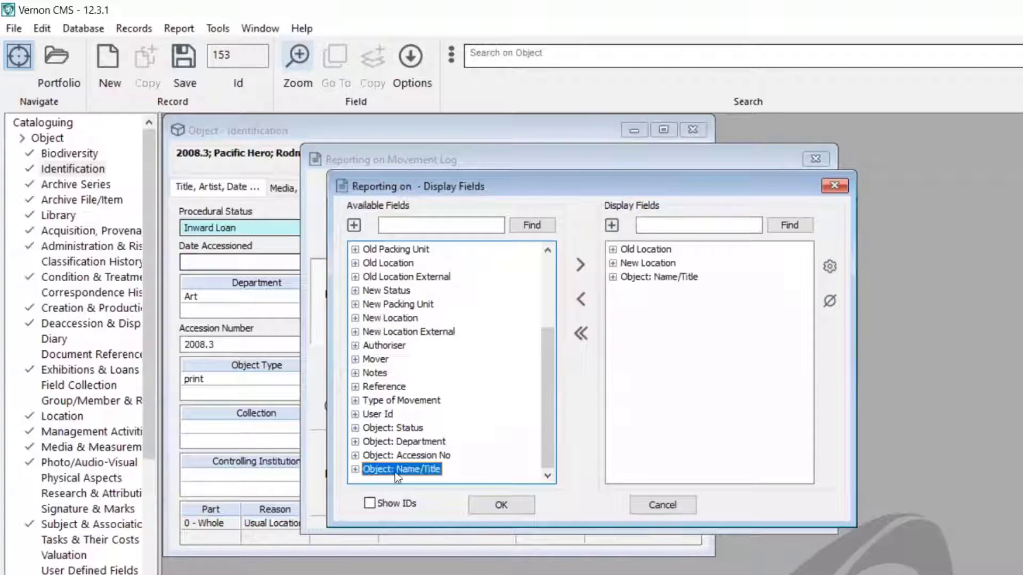
pyautogui.moveTo(542, 384); pyautogui.dragTo(539, 346)
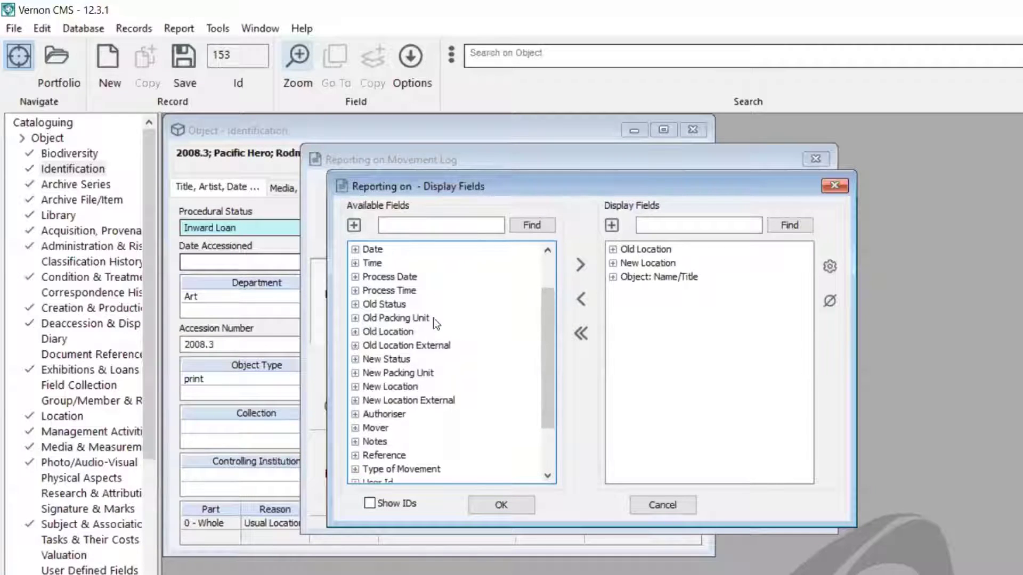
pyautogui.doubleClick(371, 250)
pyautogui.click(501, 506)
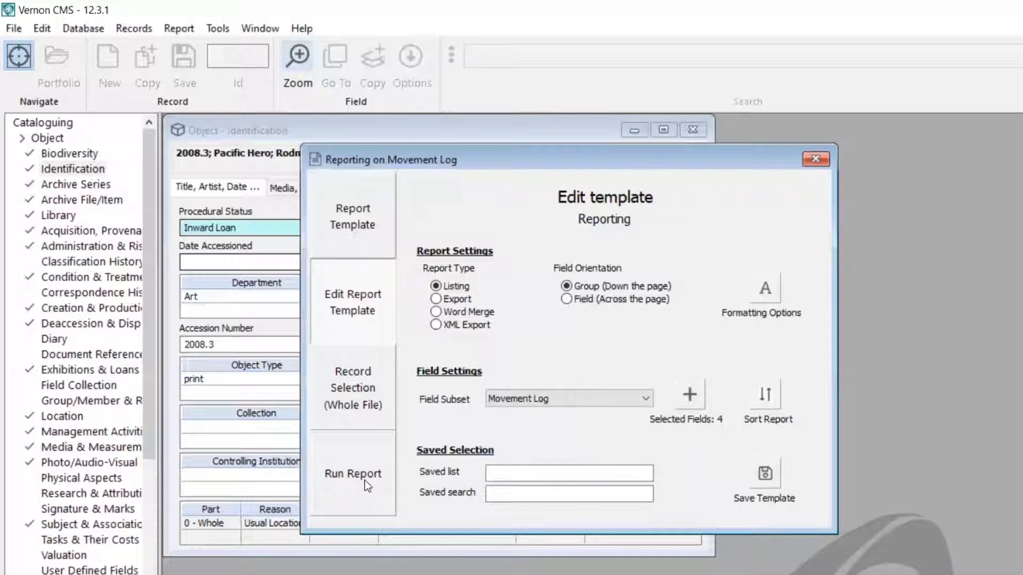
# Run the Movement Log report to the screen on all records in the file, and close the print preview.
pyautogui.click(365, 480)
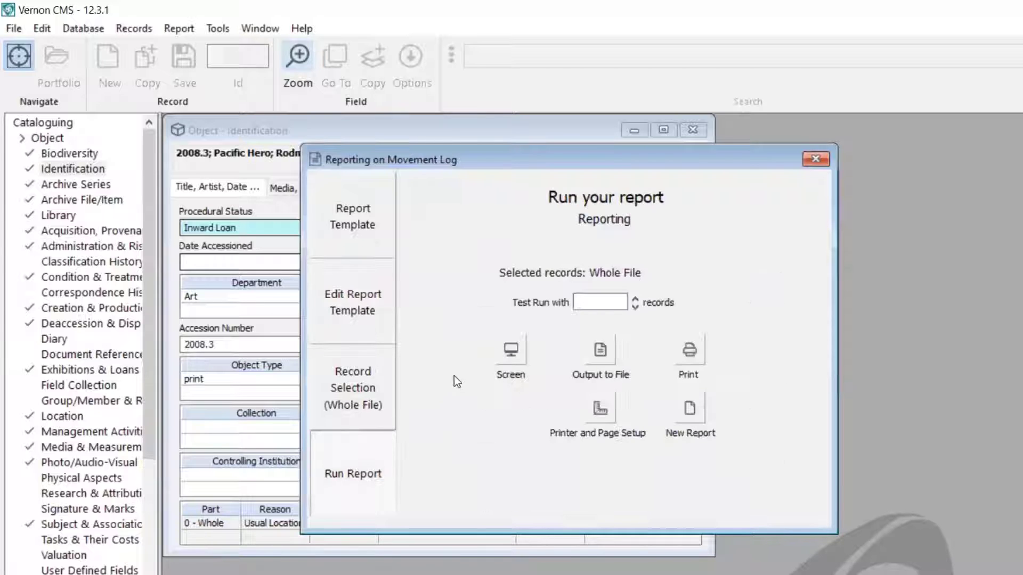
pyautogui.click(510, 353)
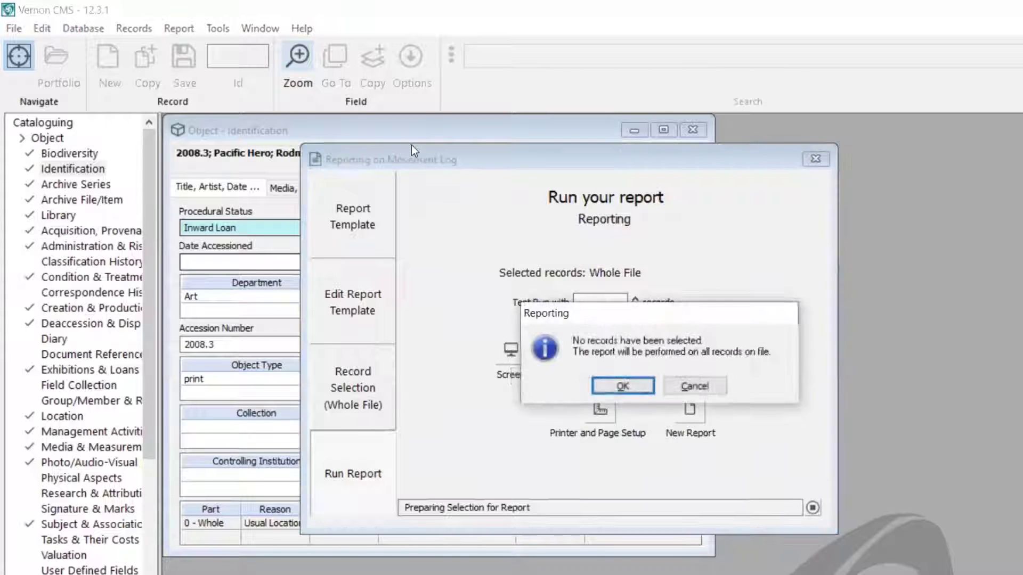
pyautogui.click(620, 384)
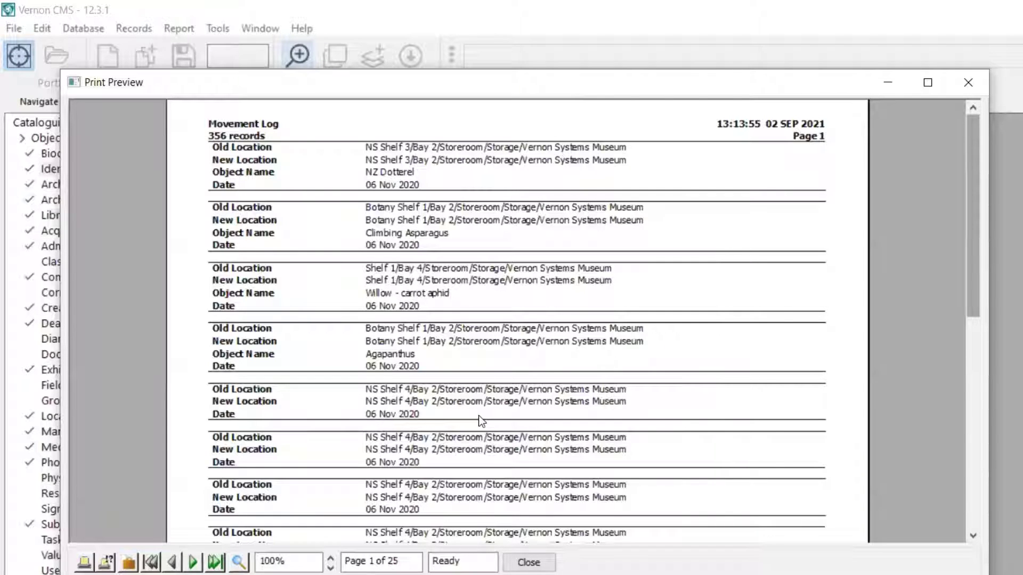
pyautogui.click(970, 83)
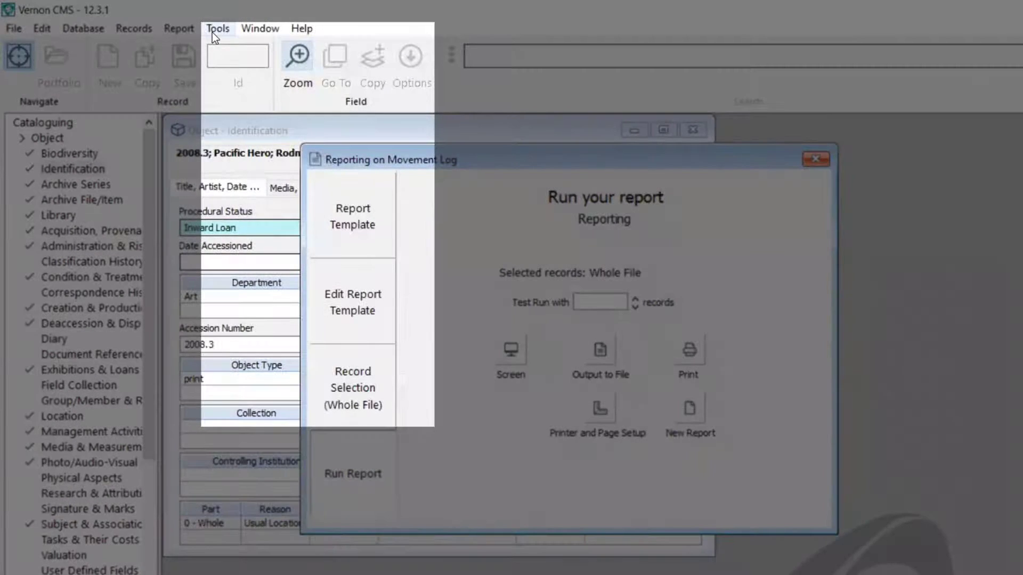
# Open the Location settings of the Customised Configuration and examine the Movement Log record limit for warning supervisors at logon.
pyautogui.click(212, 32)
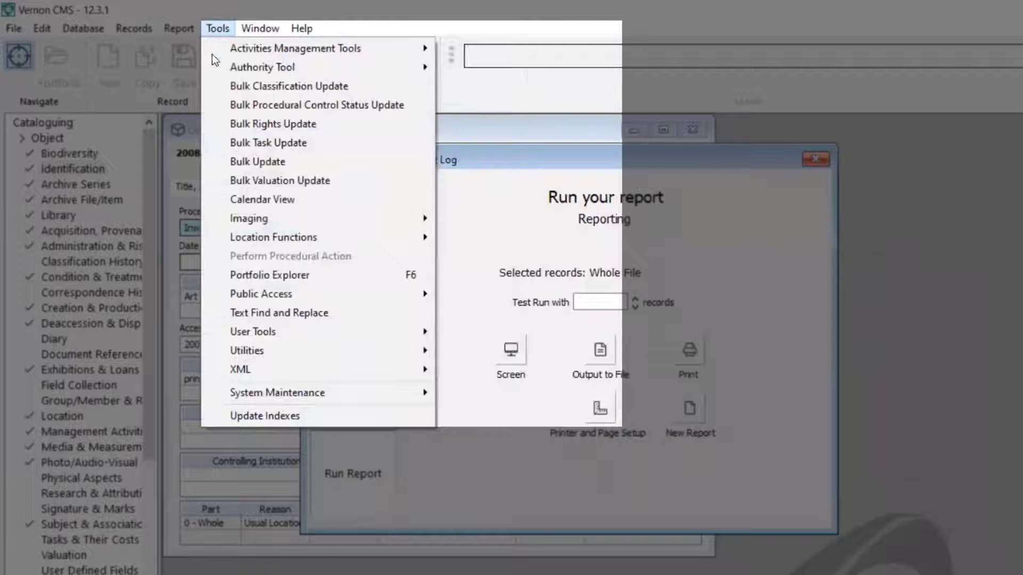
pyautogui.moveTo(341, 401)
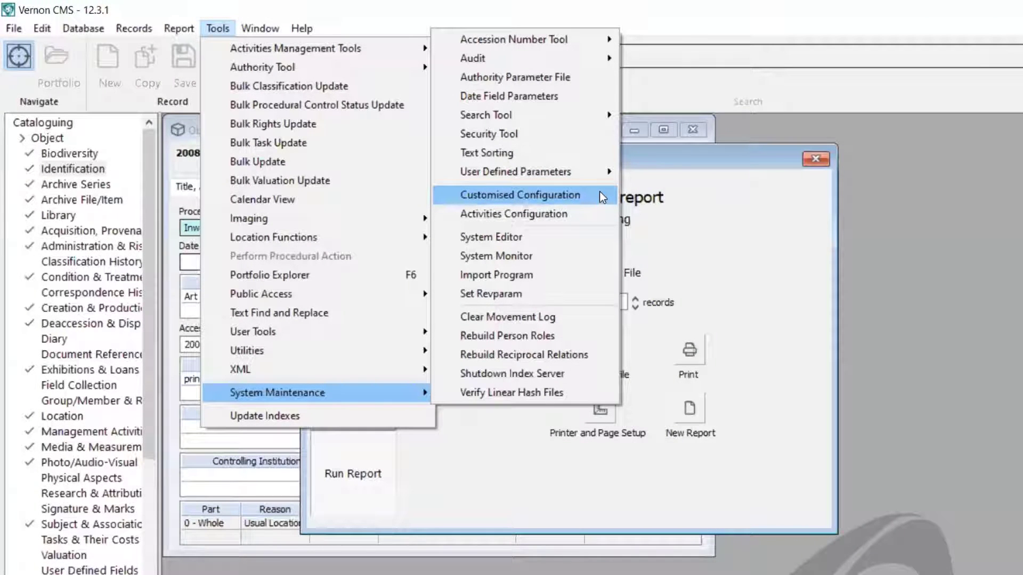
pyautogui.click(599, 192)
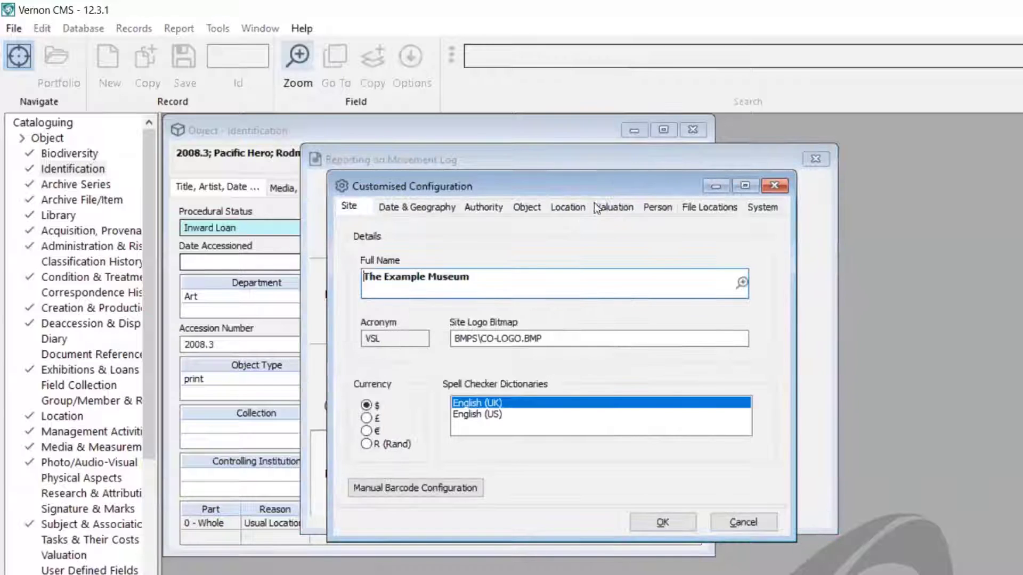
pyautogui.click(565, 209)
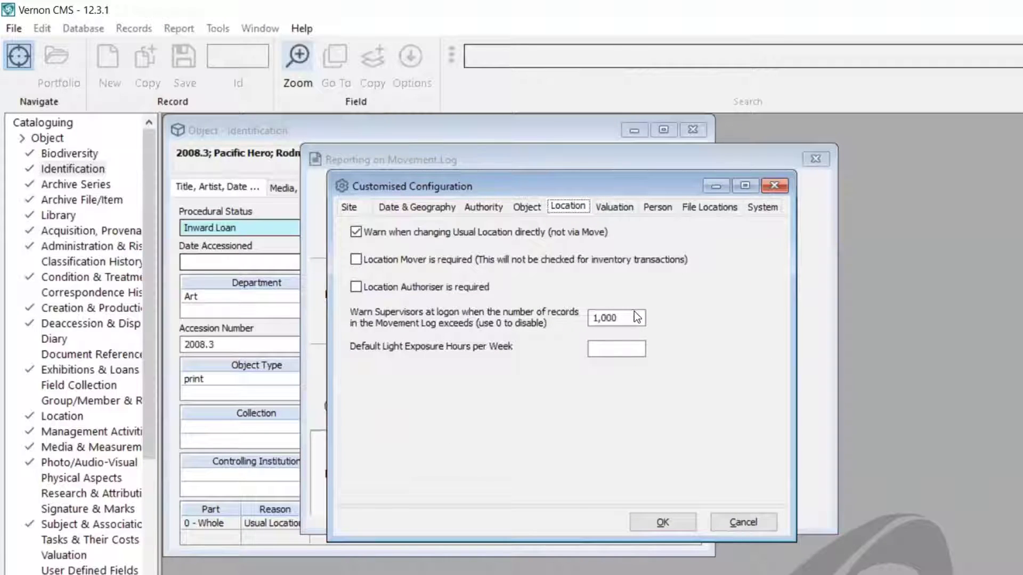
# Select the current Movement Log record limit for the supervisor logon warning.
pyautogui.moveTo(621, 318); pyautogui.dragTo(571, 320)
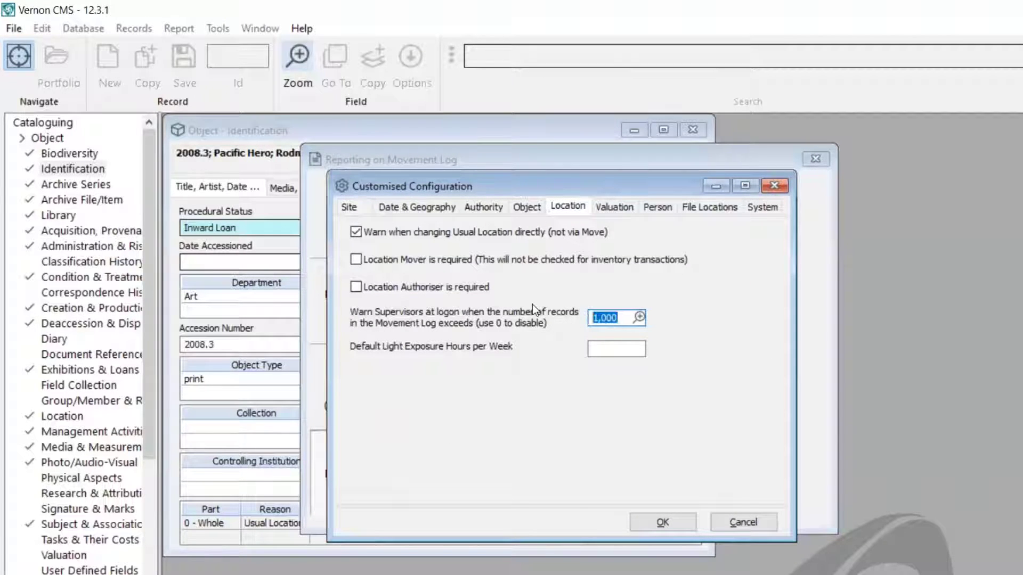
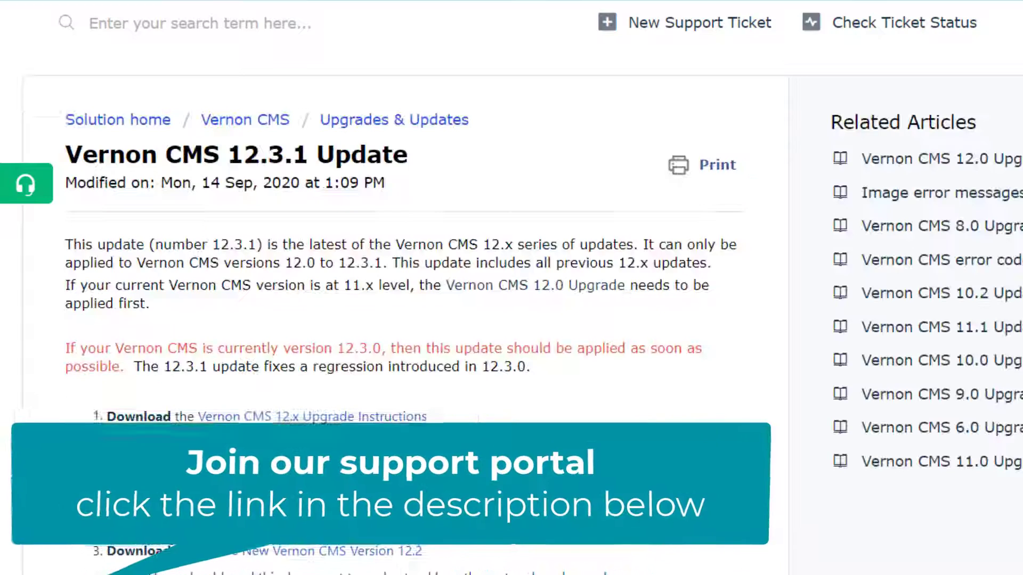
# Read the Vernon CMS 12.3.1 Update article through its download steps and Post Upgrade Tasks, and open the attached What's New document.
pyautogui.scroll(-2, 394, 288)
pyautogui.scroll(-3, 394, 288)
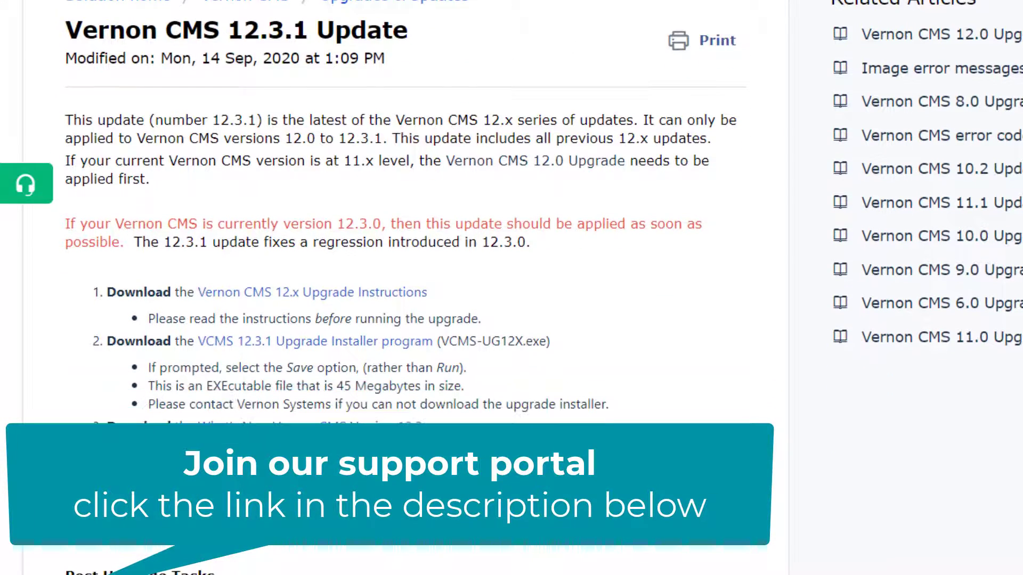
pyautogui.scroll(-3, 394, 288)
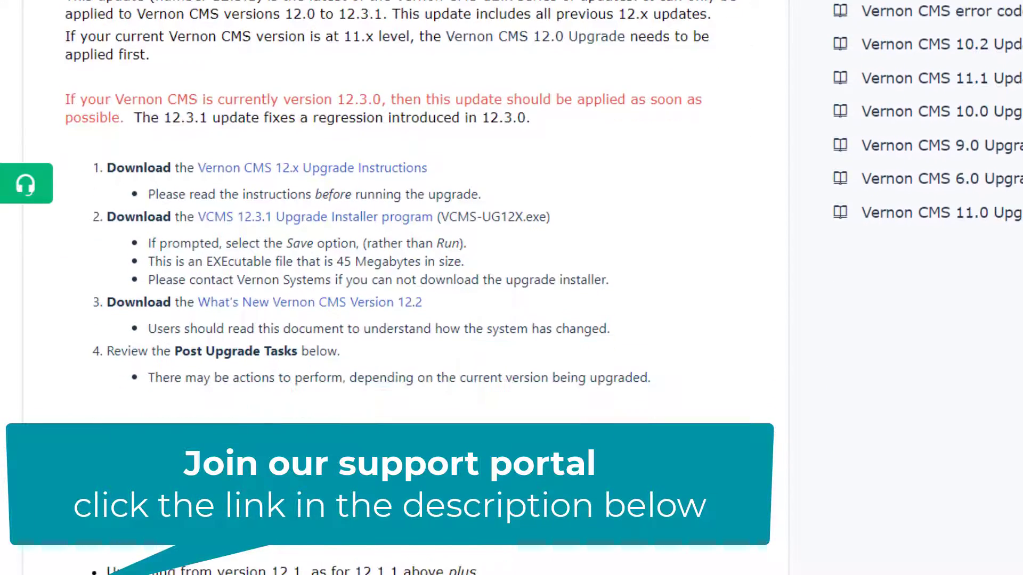
pyautogui.scroll(-3, 394, 288)
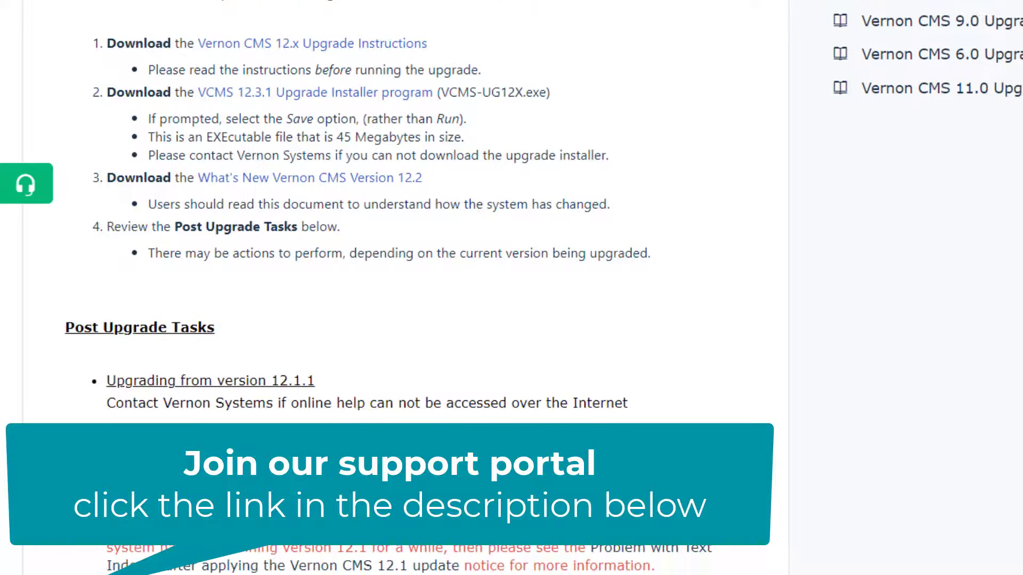
pyautogui.scroll(-3, 394, 287)
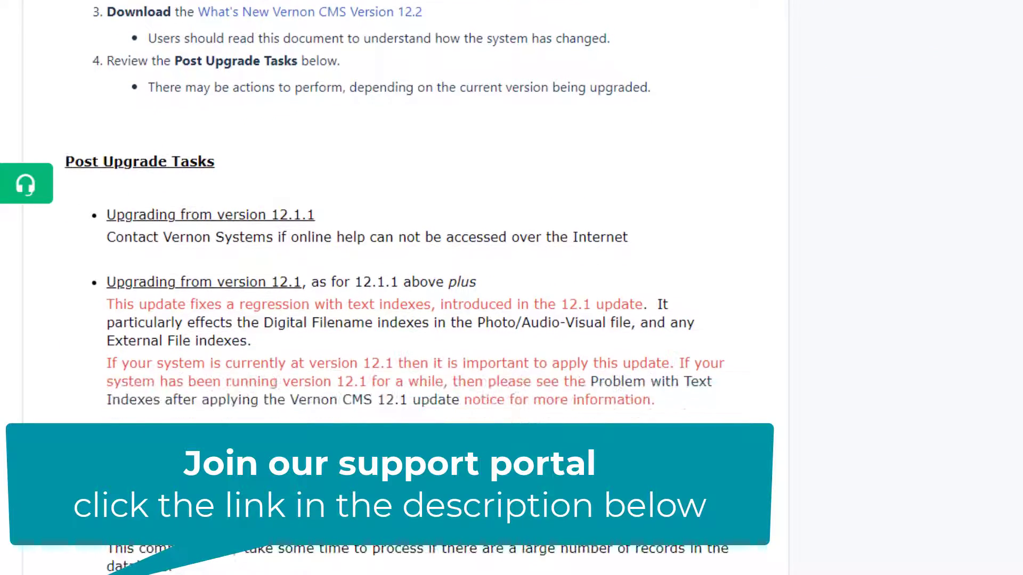
pyautogui.scroll(-4, 394, 288)
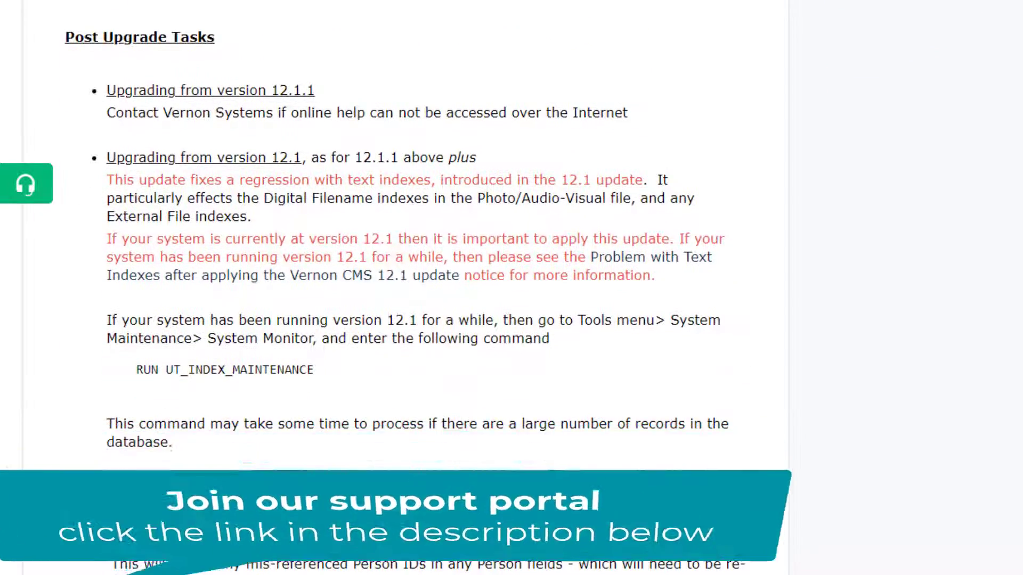
pyautogui.scroll(-3, 394, 288)
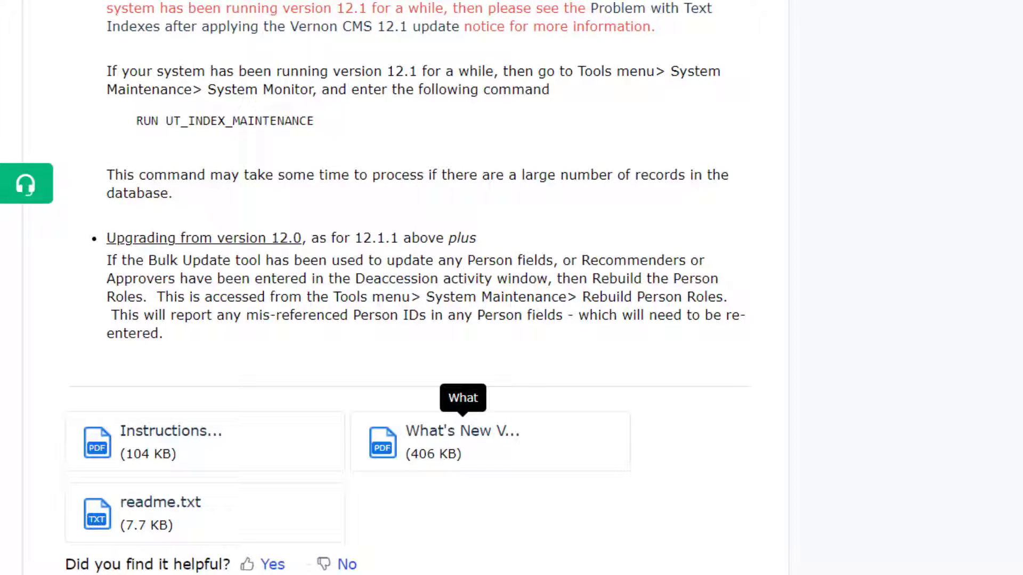
pyautogui.click(462, 432)
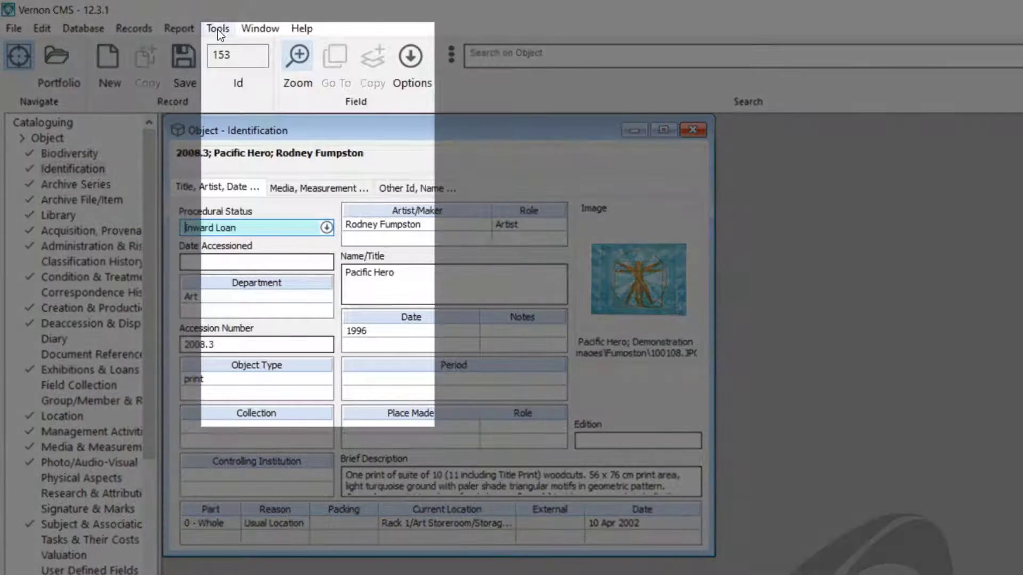
# Open the Index Maintenance tool, check the indexing activity in the Indexing Monitor, and close the monitor.
pyautogui.click(217, 29)
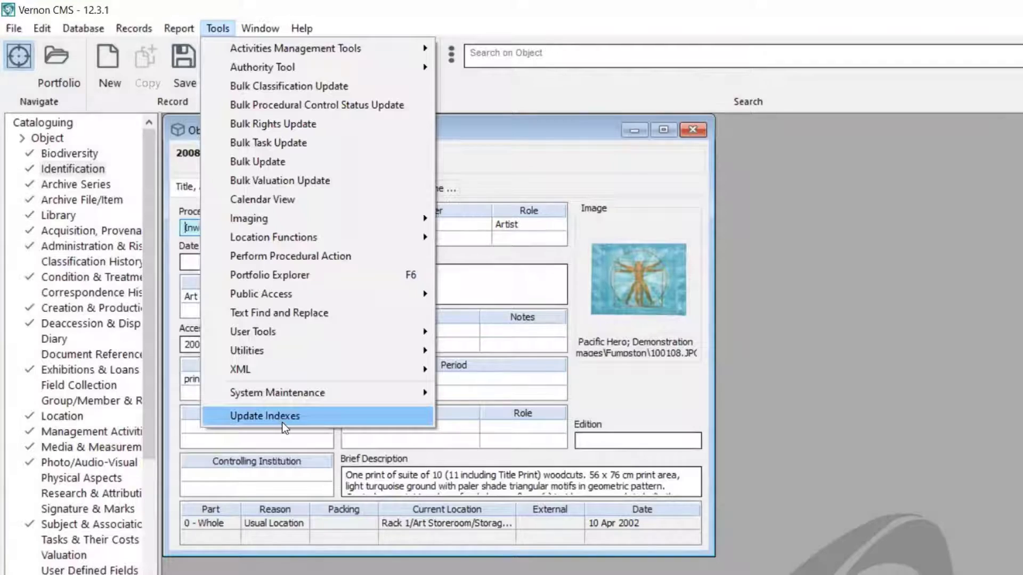
pyautogui.click(283, 421)
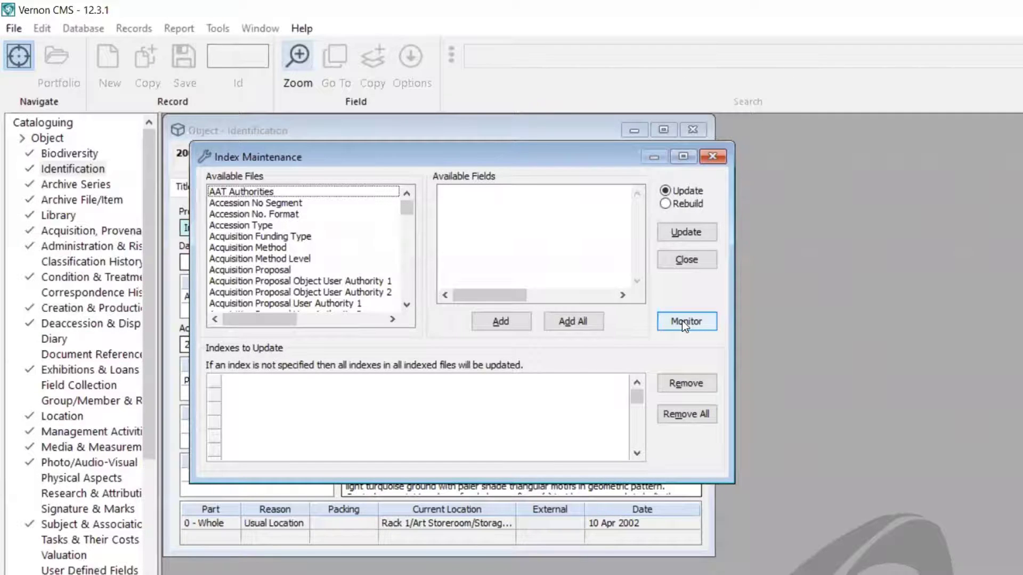
pyautogui.click(682, 322)
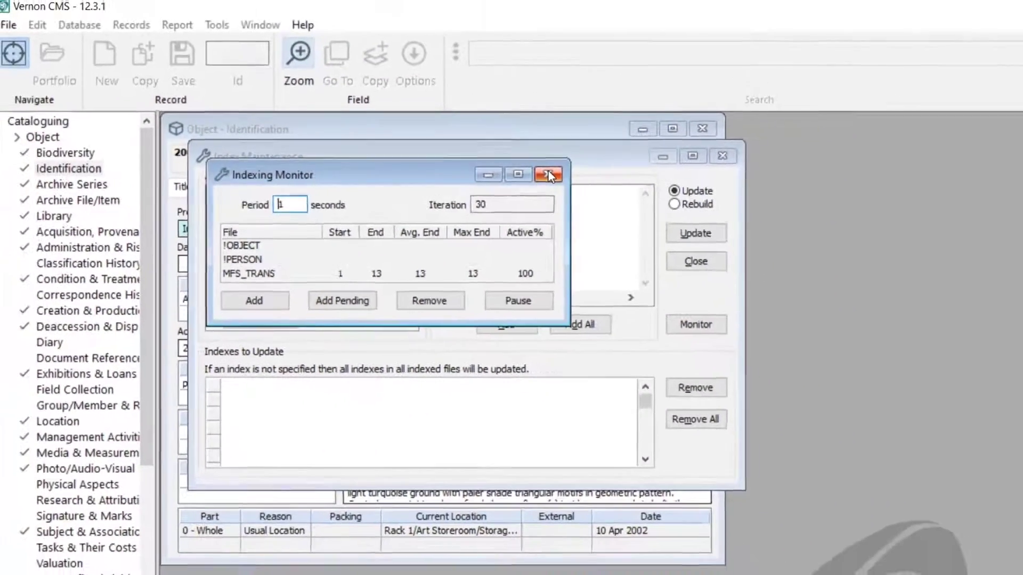
pyautogui.click(548, 173)
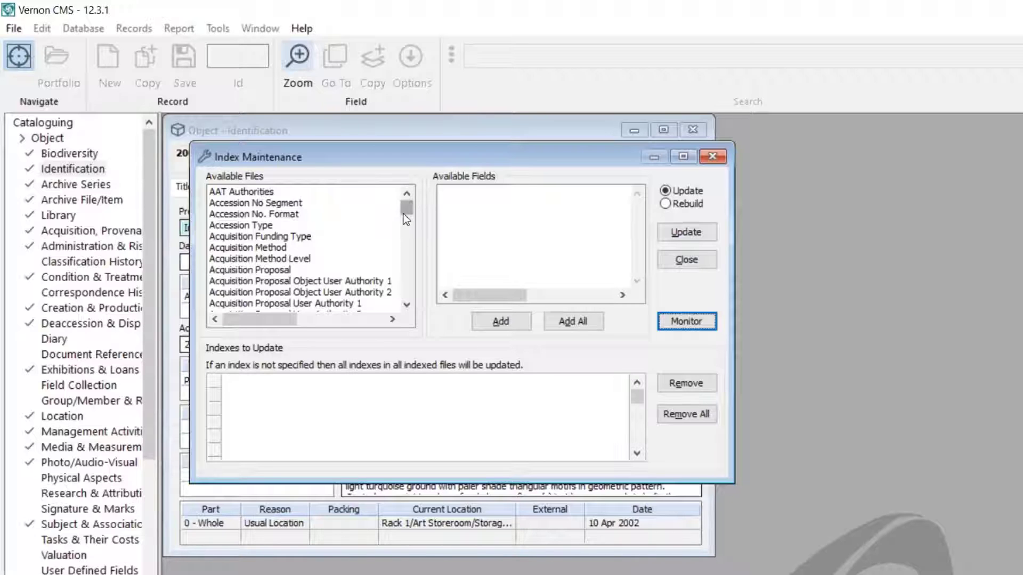
# Add the Object file's Brief Desc (index) to the indexes to update and set the operation to Rebuild.
pyautogui.moveTo(404, 224); pyautogui.dragTo(403, 252)
pyautogui.click(240, 192)
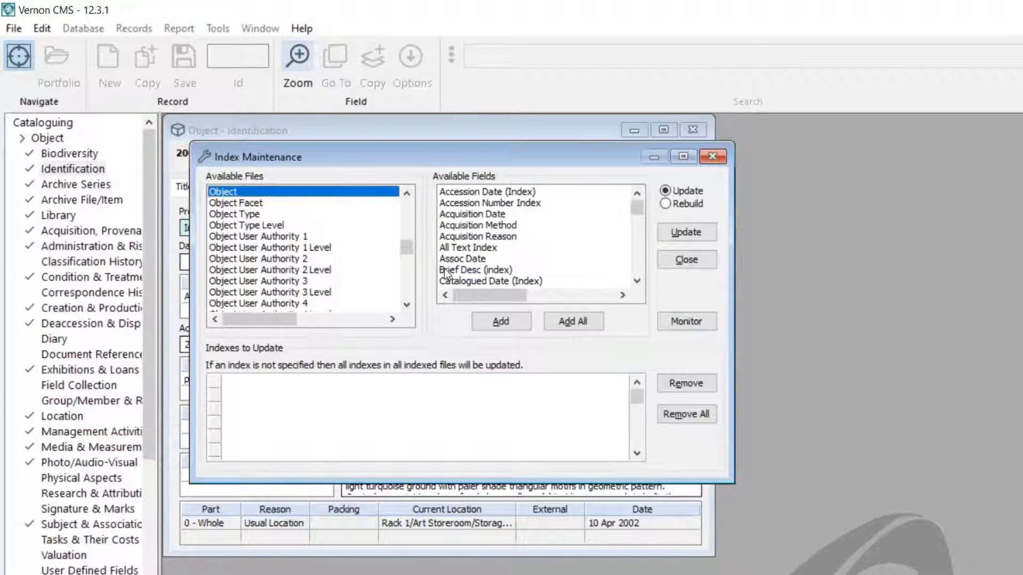
pyautogui.click(512, 270)
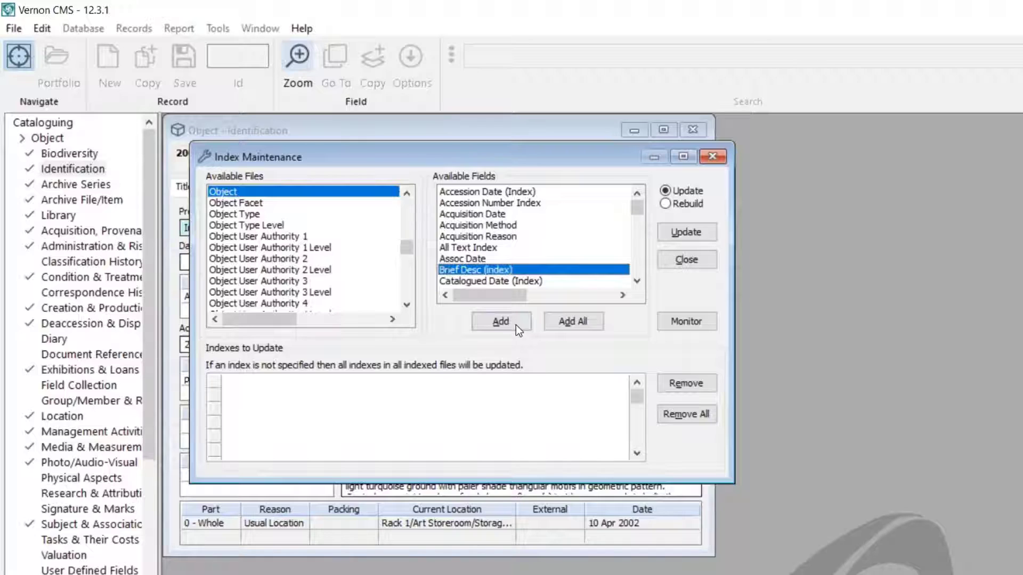
pyautogui.click(515, 325)
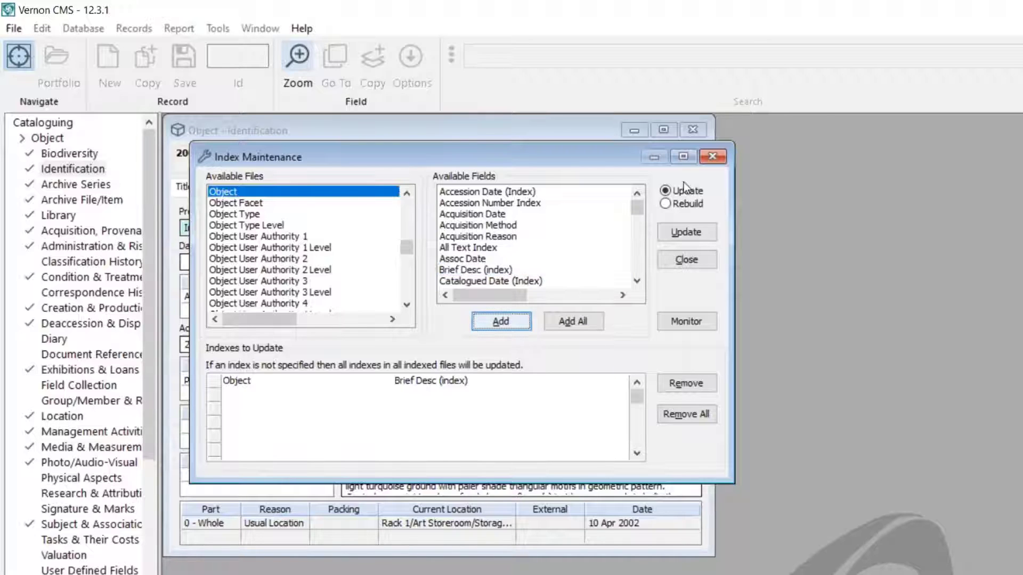
pyautogui.click(680, 205)
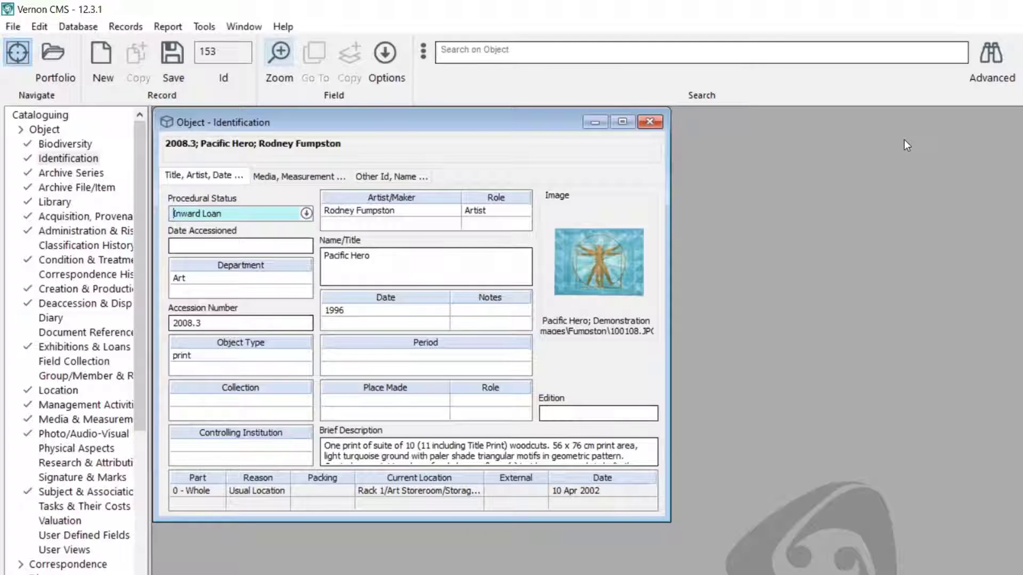
# Run an advanced search on Object records with Object Type "vase" and load the results for browsing.
pyautogui.click(989, 61)
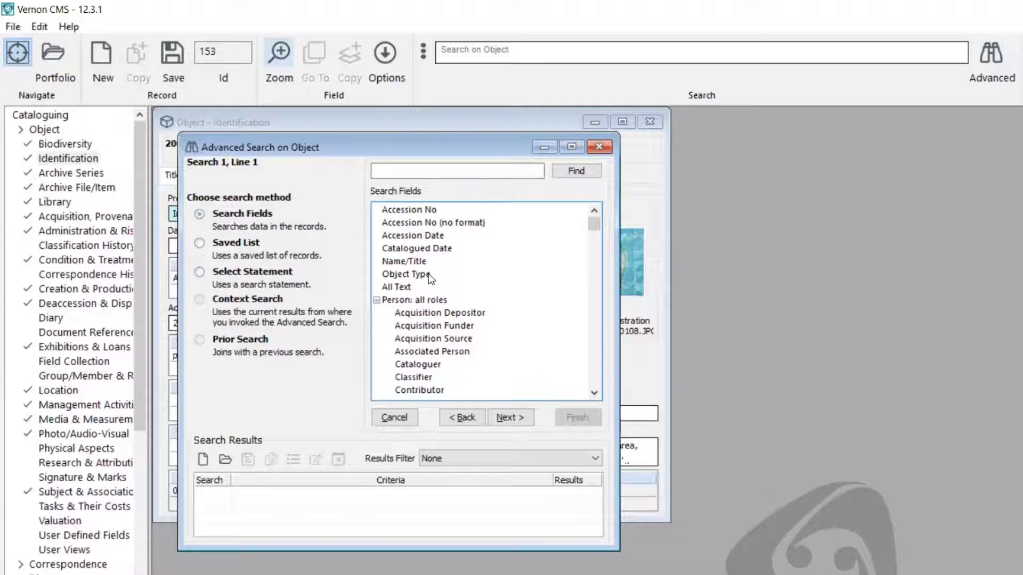
pyautogui.doubleClick(405, 275)
pyautogui.write('vase')
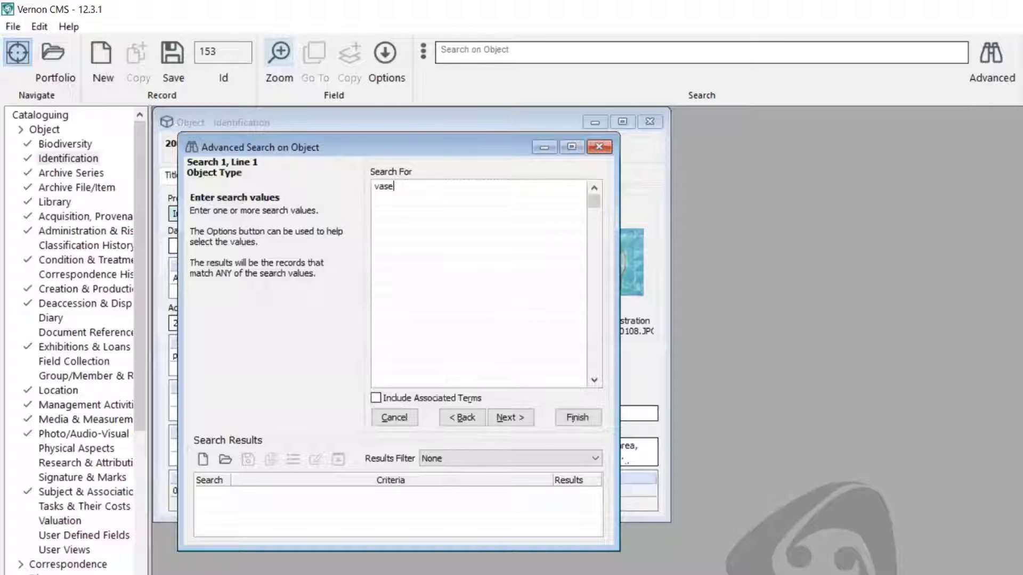
pyautogui.click(507, 418)
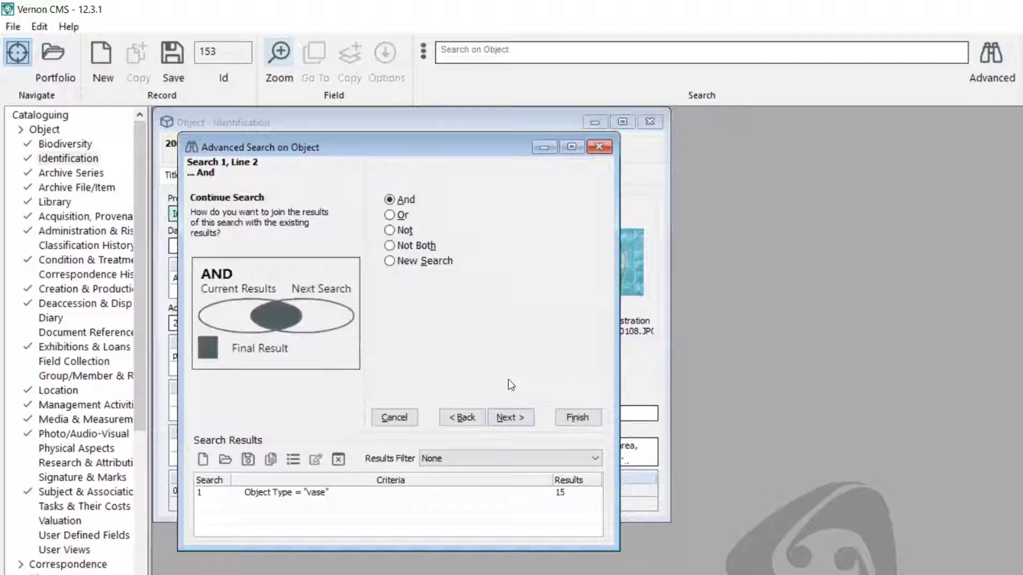
pyautogui.click(578, 418)
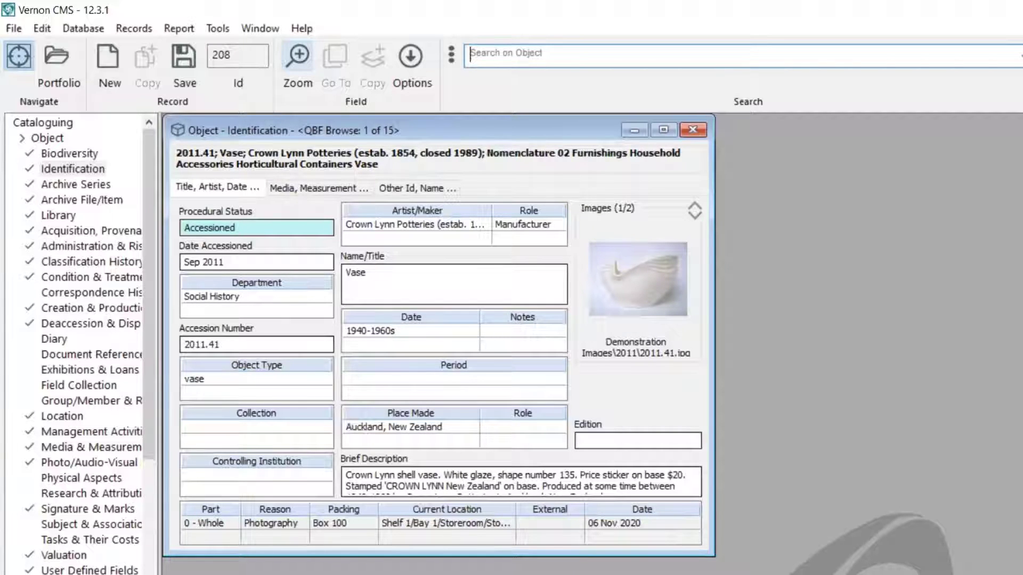
# Browse forward through the found vase records and open them in the List Manager.
pyautogui.press('pagedown')
pyautogui.press('pagedown')
pyautogui.press('pagedown')
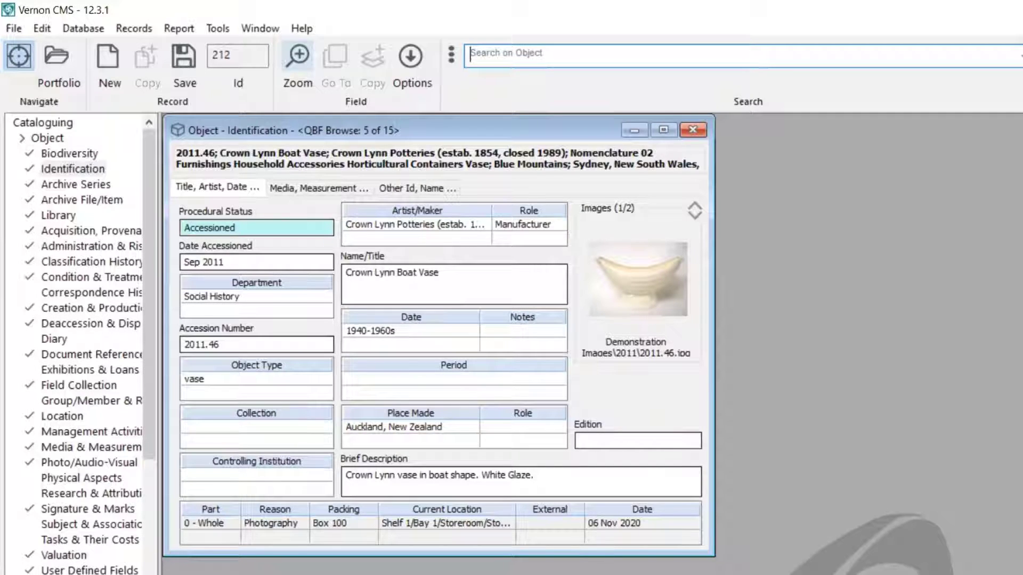
pyautogui.hotkey('ctrl', 'l')
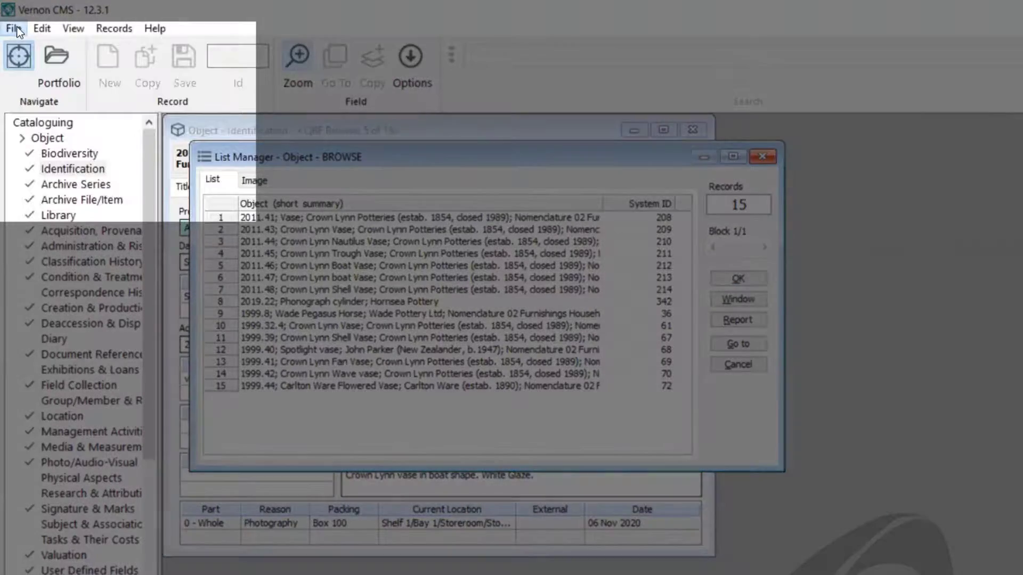
# Run Delete System Lists and agree to delete temporary worklists, orphaned saved lists and obsolete previous reports.
pyautogui.click(16, 29)
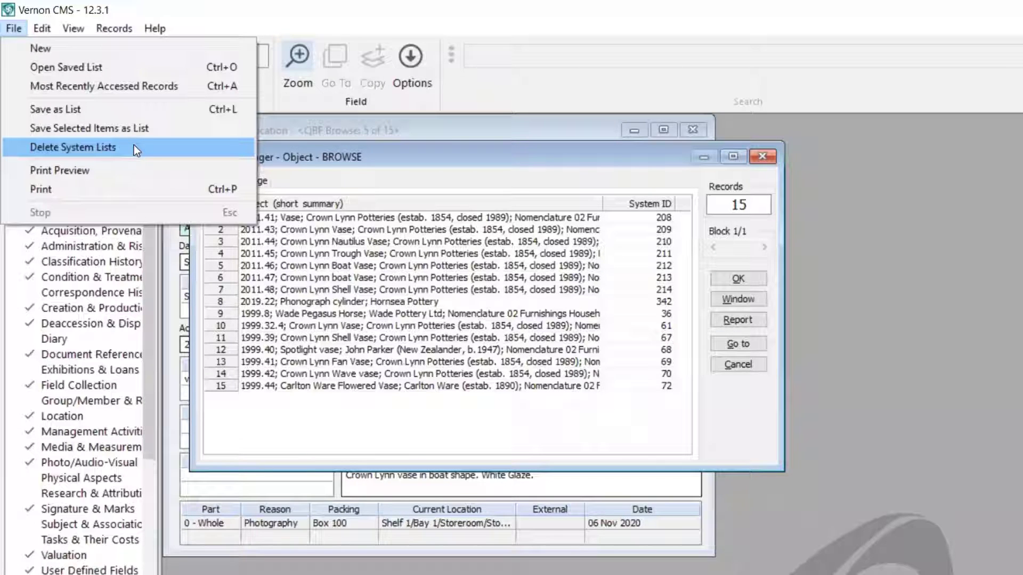
pyautogui.click(134, 148)
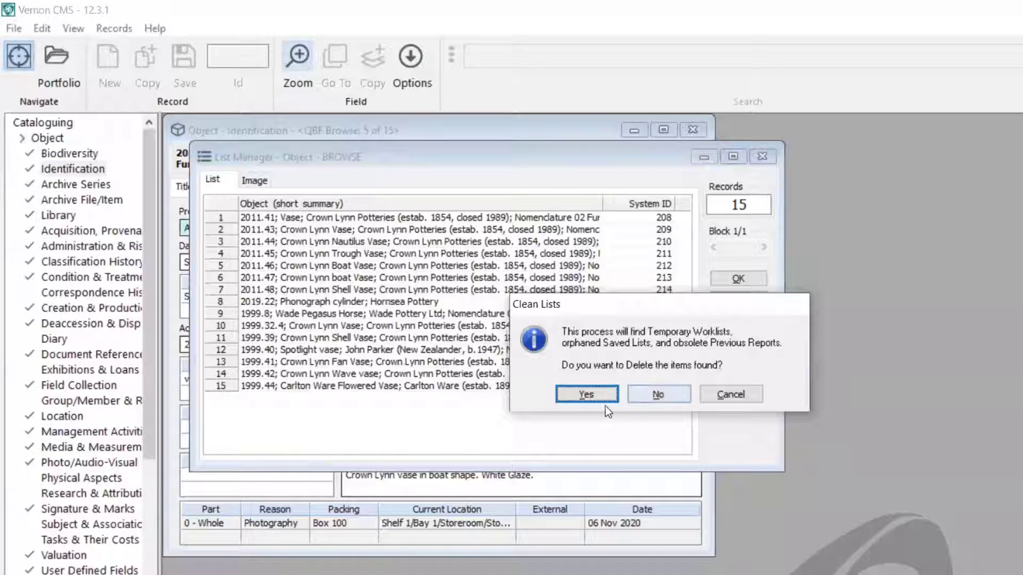
pyautogui.press('Return')
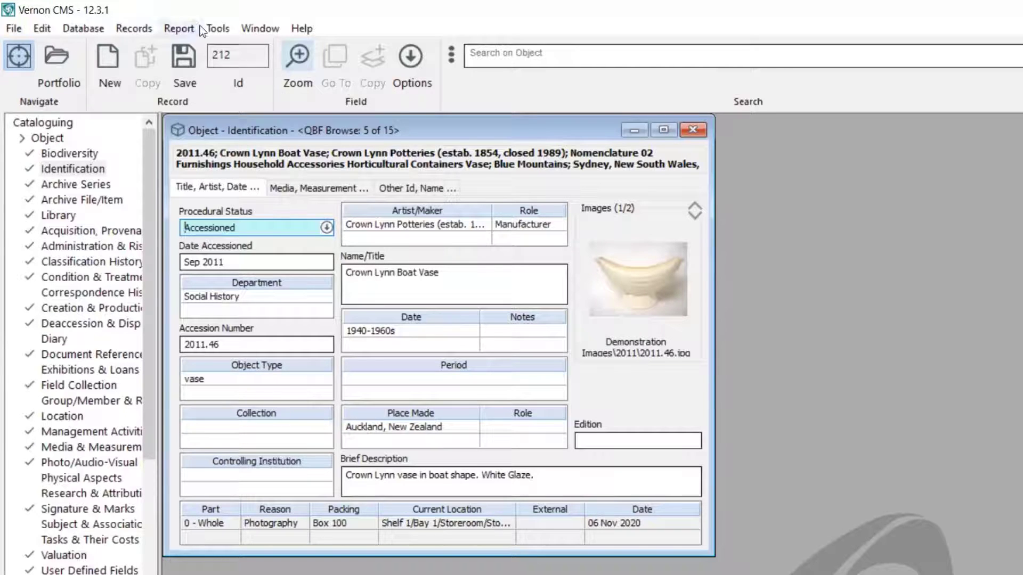
# Run the report-only command run av_fix "BROKEN.AV",1 in the System Monitor and examine the broken Photo/AV file references.
pyautogui.click(217, 28)
pyautogui.moveTo(365, 395)
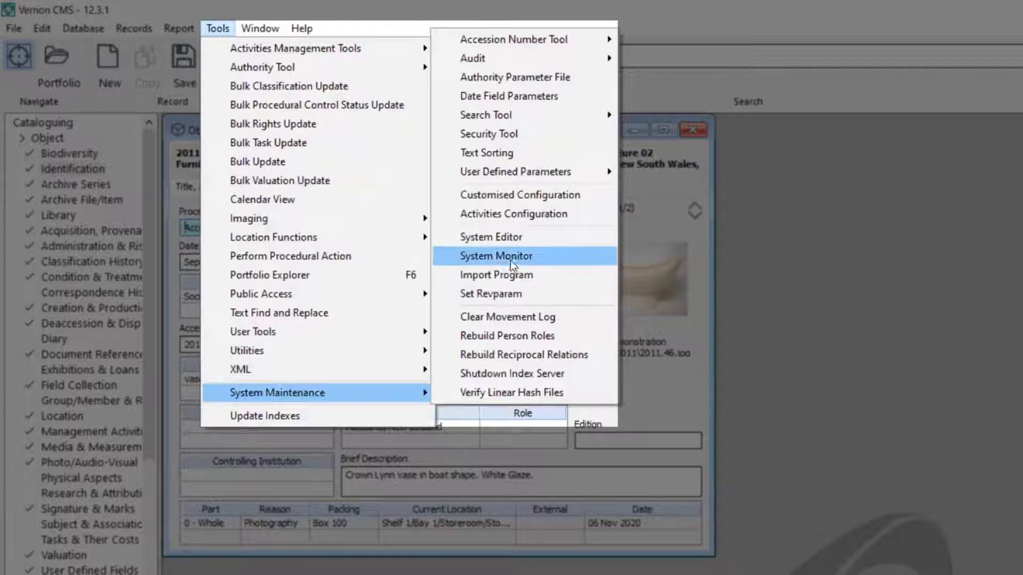
pyautogui.click(569, 259)
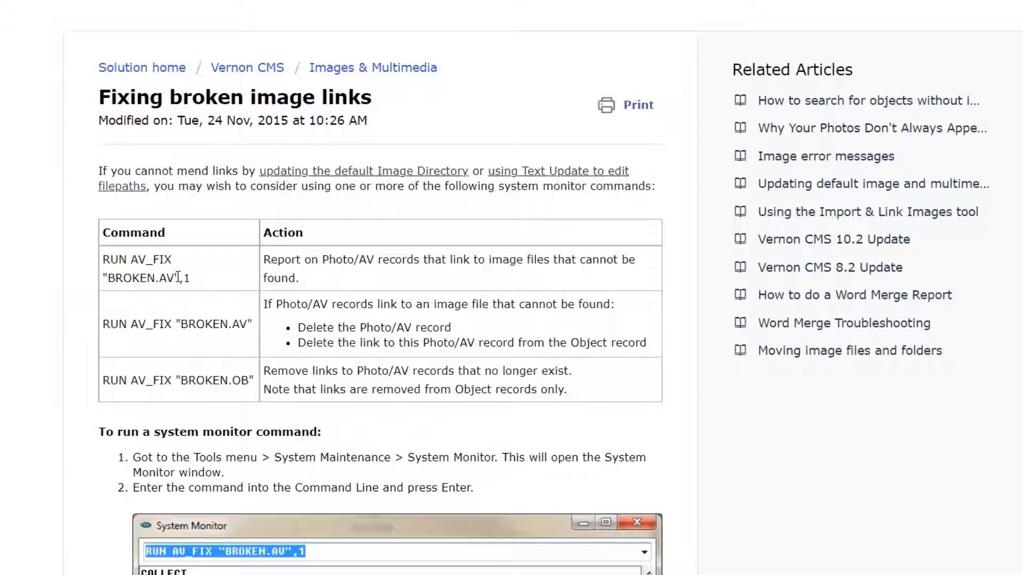
pyautogui.hotkey('alt', 'Tab')
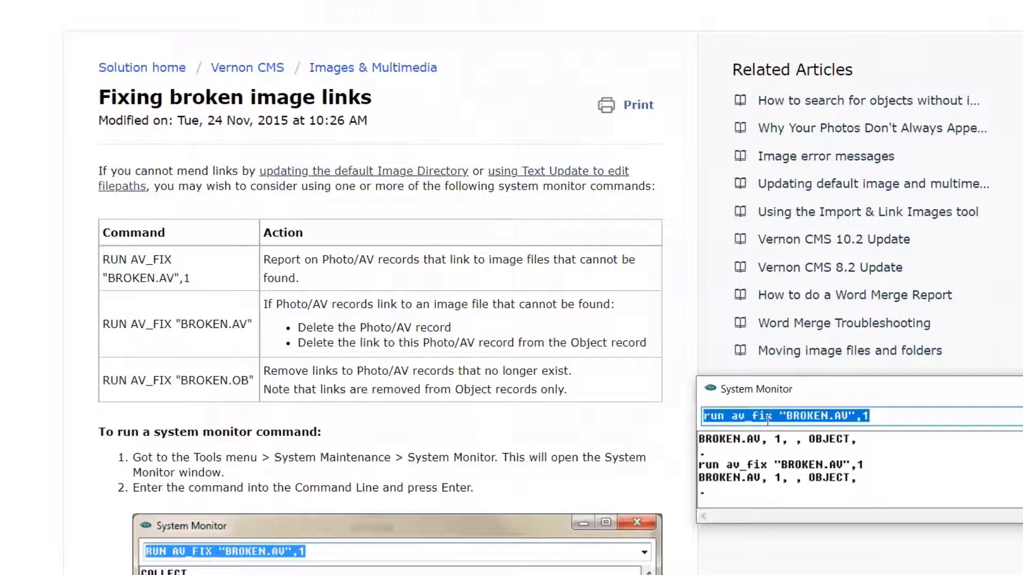
pyautogui.click(904, 421)
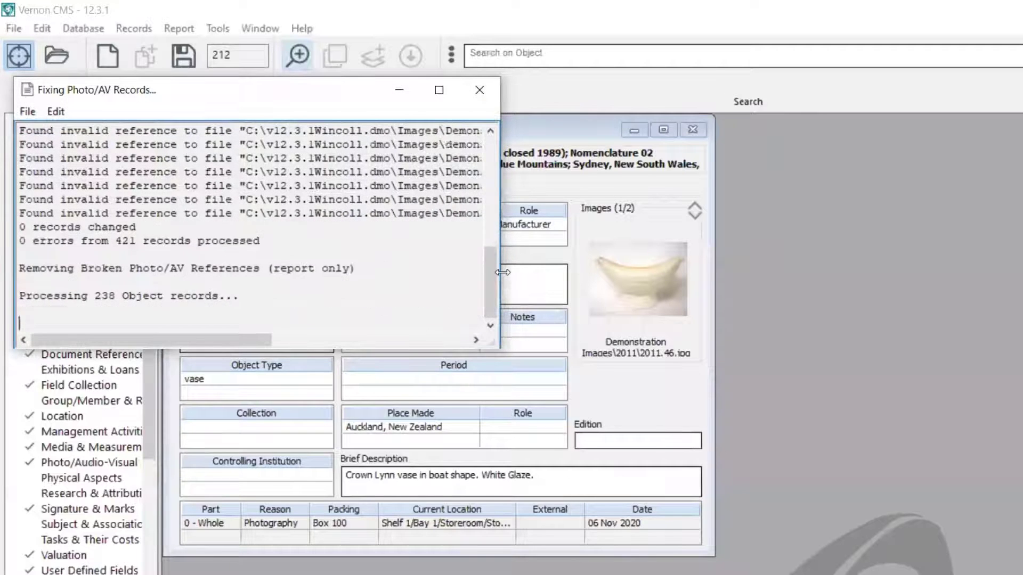
pyautogui.moveTo(491, 273); pyautogui.dragTo(491, 177)
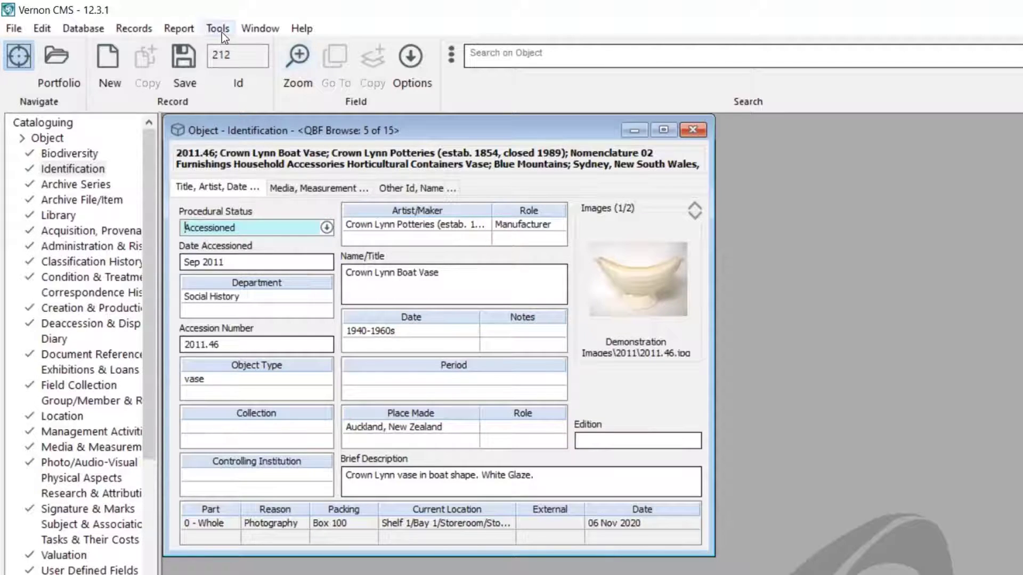
# Run a Field Usage Count report on the Object file, sent to the screen.
pyautogui.click(218, 28)
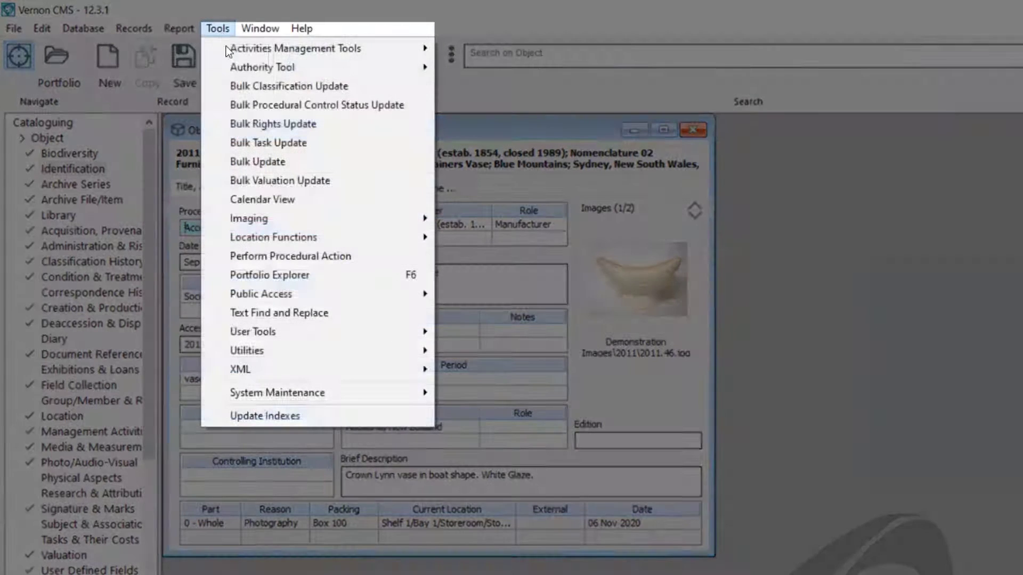
pyautogui.moveTo(337, 346)
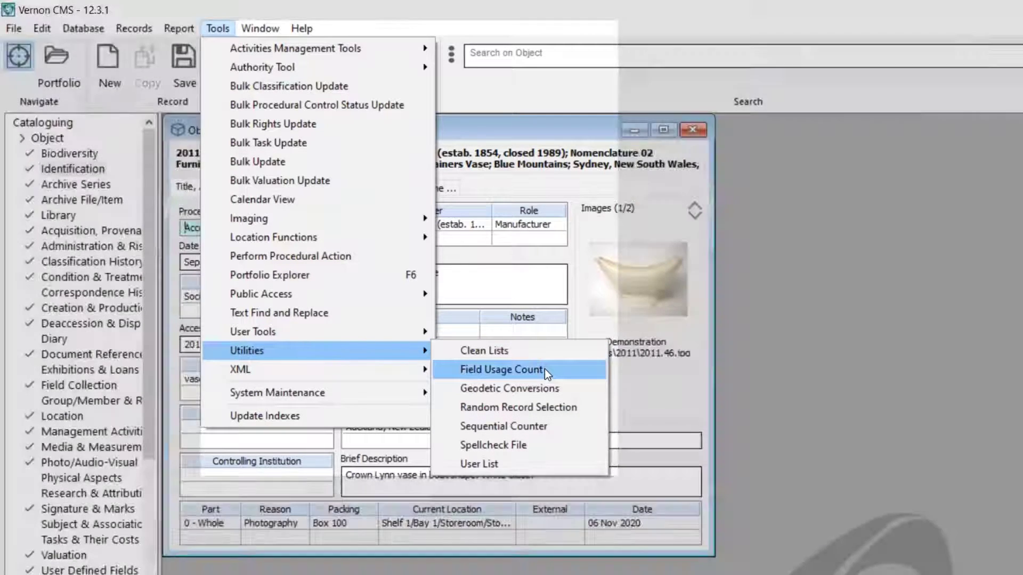
pyautogui.click(544, 369)
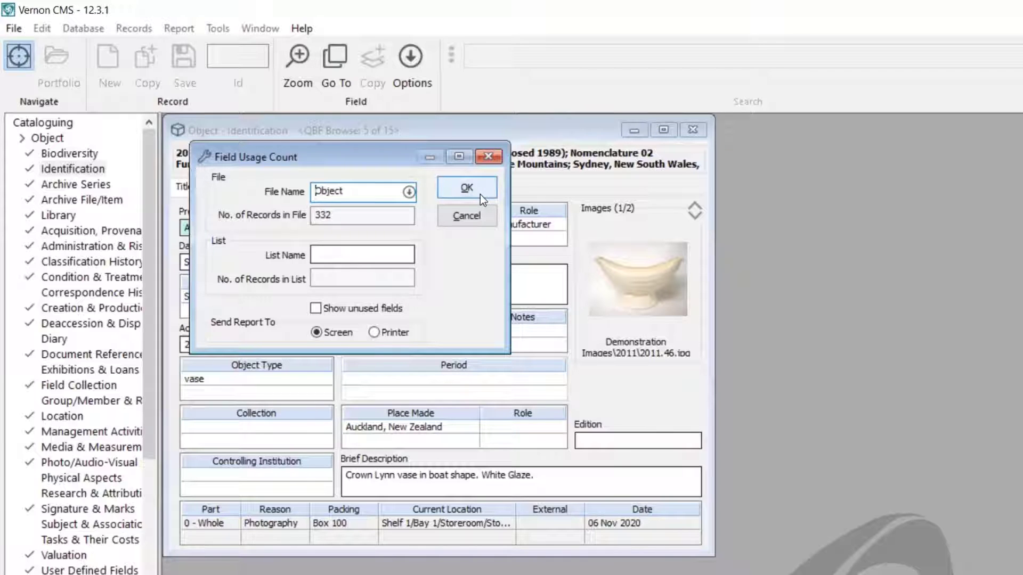
pyautogui.click(466, 188)
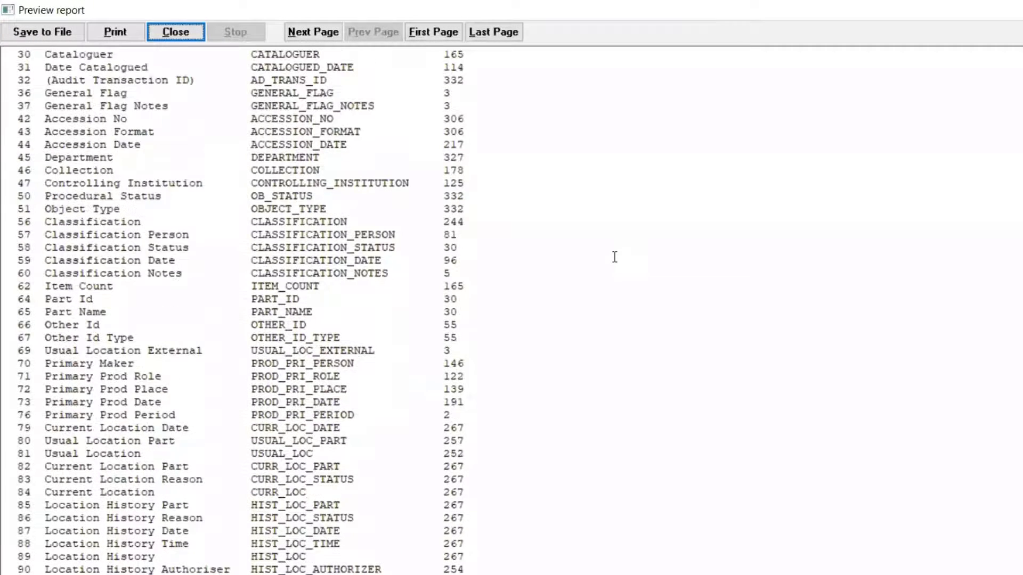
# Review the per-field usage counts in the Object file's Field Usage Count report.
pyautogui.scroll(6, 614, 257)
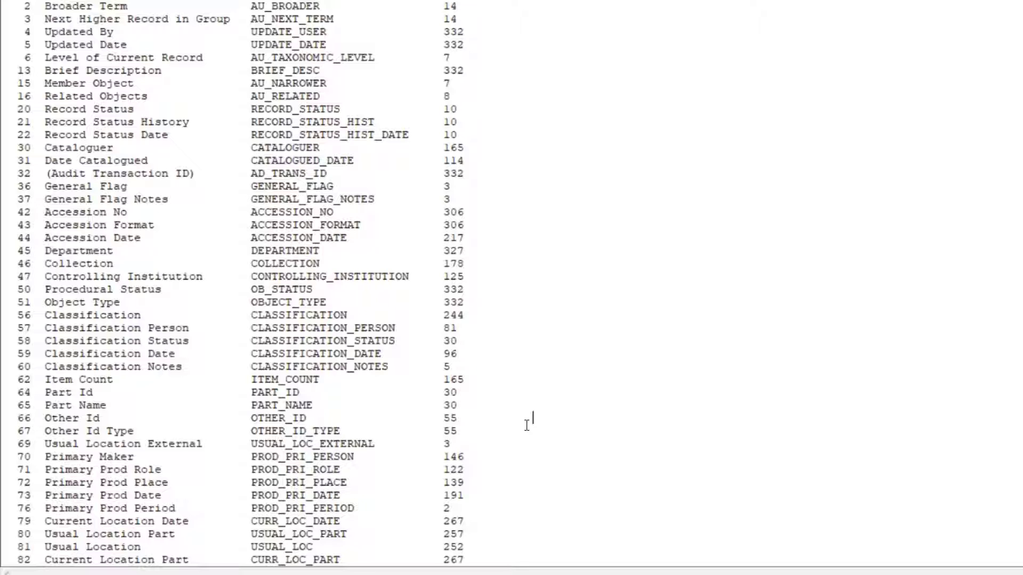
pyautogui.scroll(2, 527, 424)
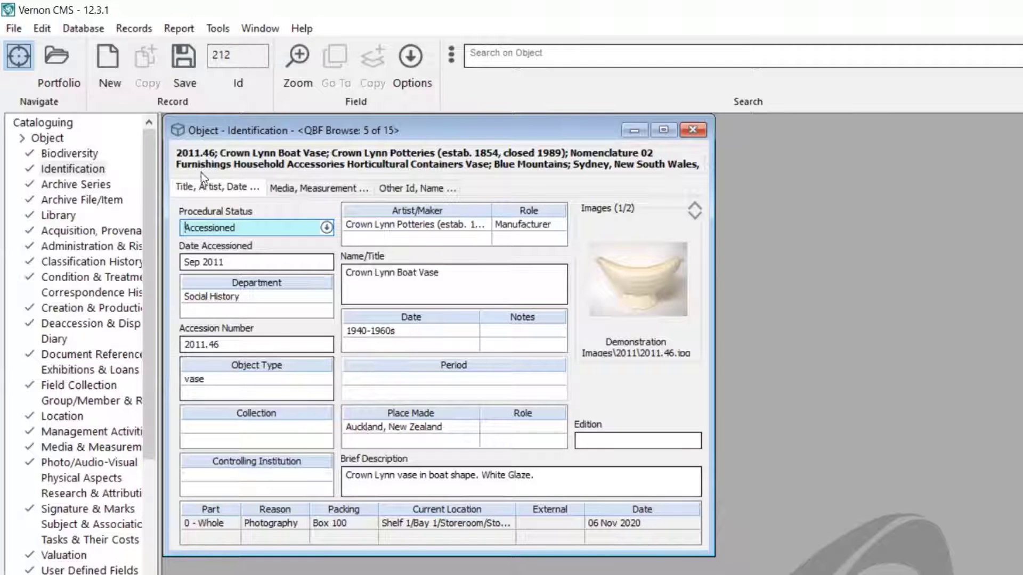
# Open Authority Term Report/Replace and choose Object Type as the authority file.
pyautogui.click(226, 31)
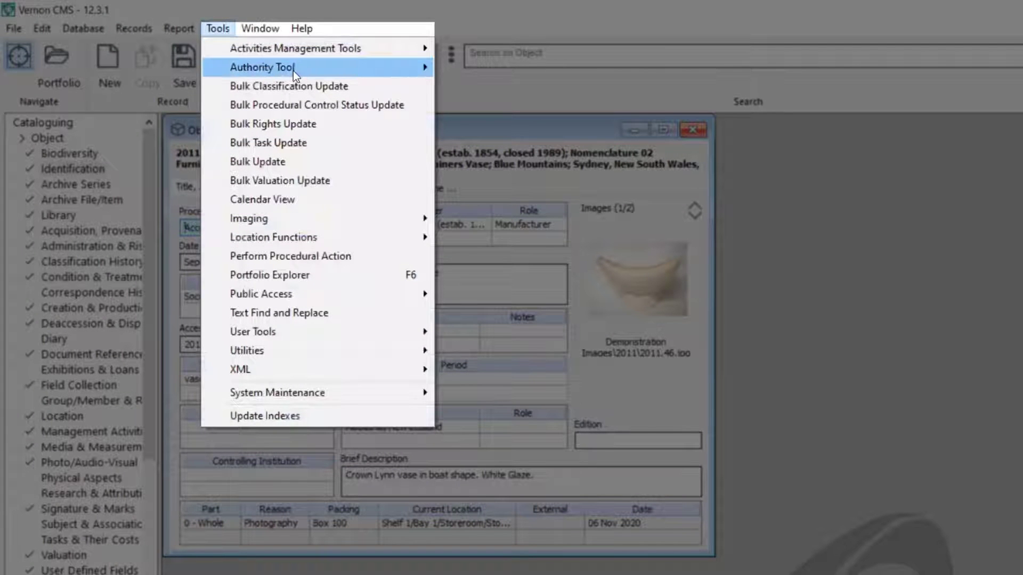
pyautogui.moveTo(293, 69)
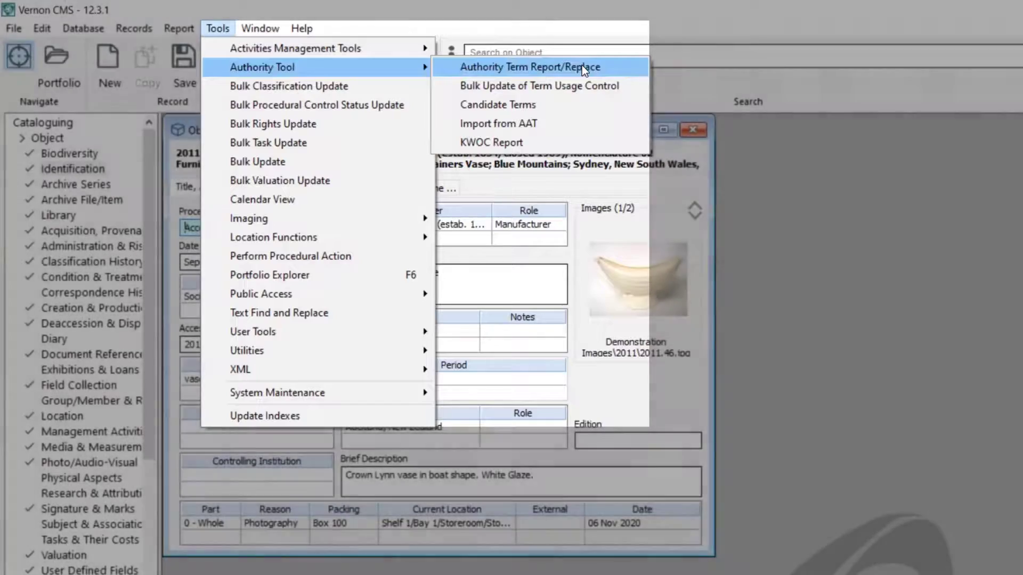
pyautogui.click(582, 65)
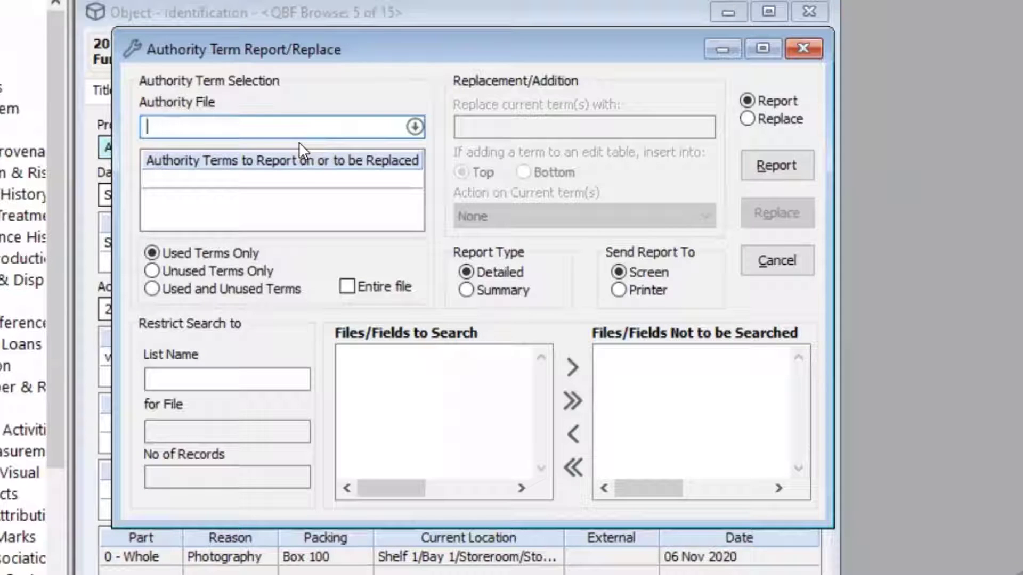
pyautogui.write('object type')
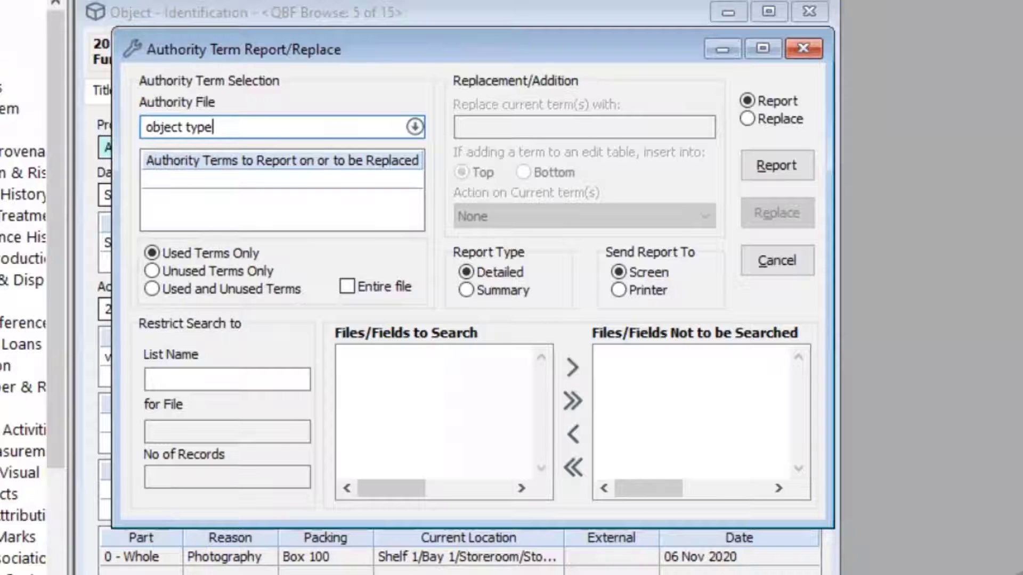
pyautogui.press('Tab')
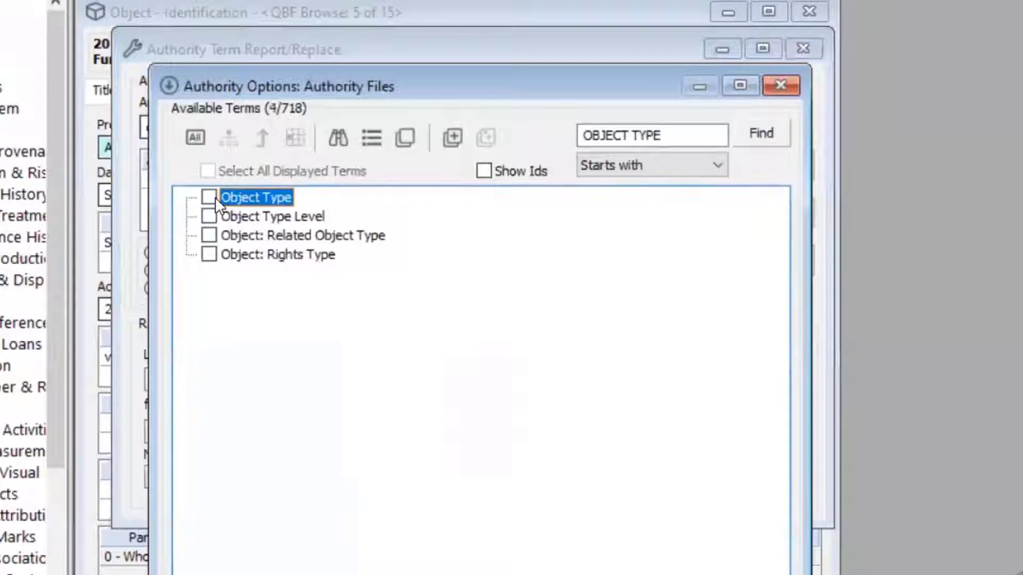
pyautogui.click(209, 197)
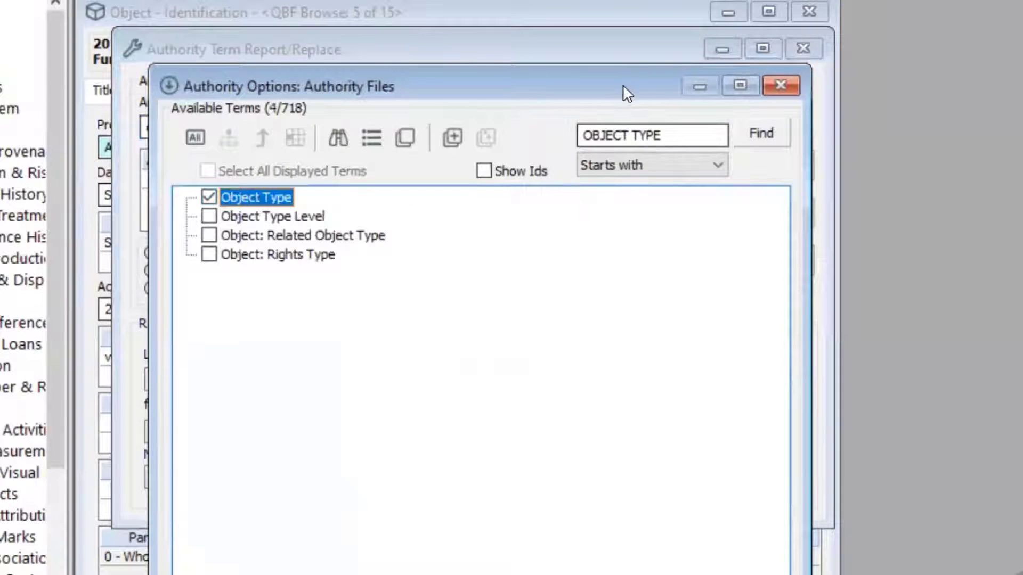
pyautogui.moveTo(627, 84); pyautogui.dragTo(663, 54)
pyautogui.click(692, 574)
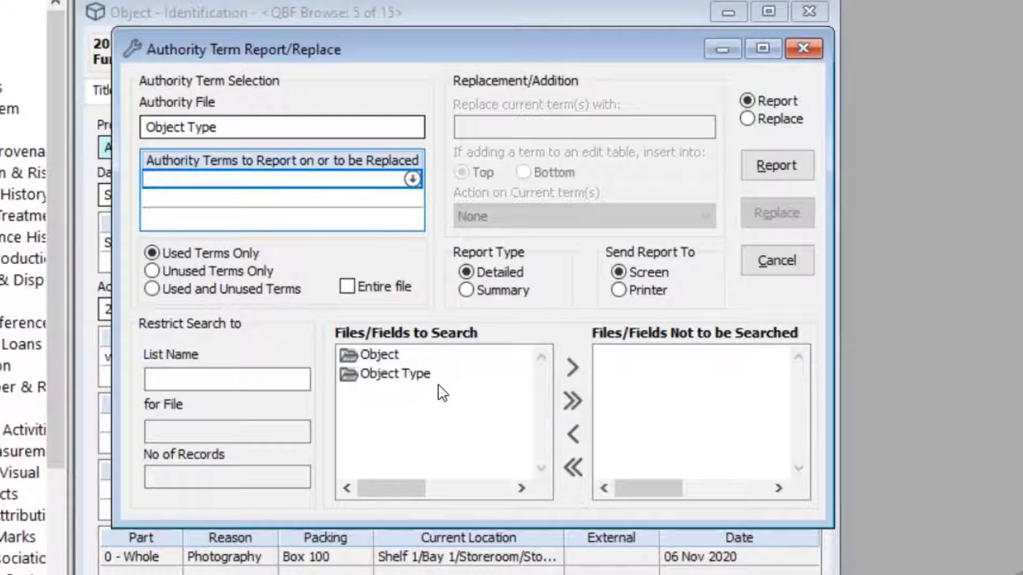
# Exclude the Object Type file from the search and expand the remaining Object file to show its fields.
pyautogui.click(394, 373)
pyautogui.click(572, 367)
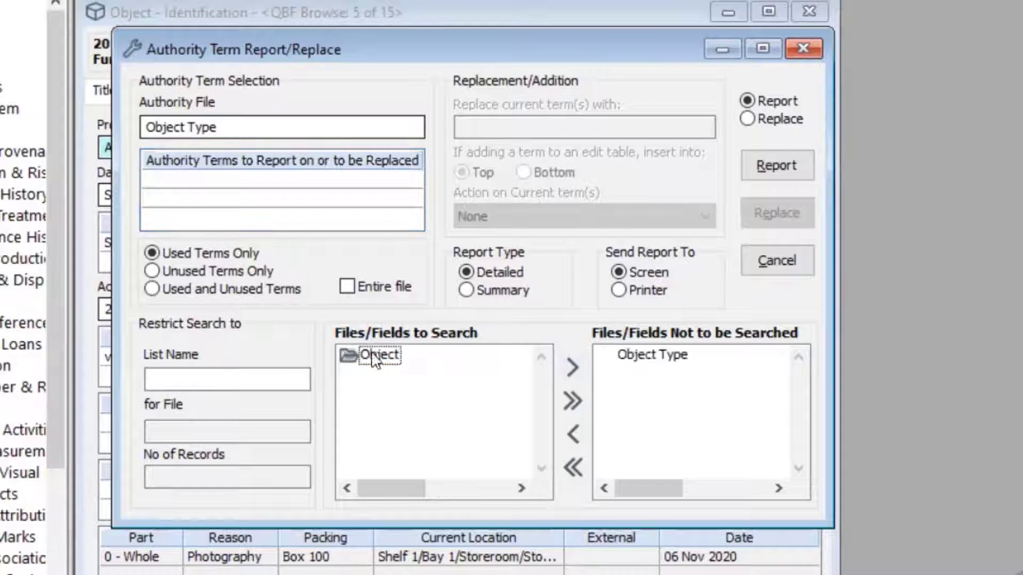
pyautogui.moveTo(418, 47); pyautogui.dragTo(602, 54)
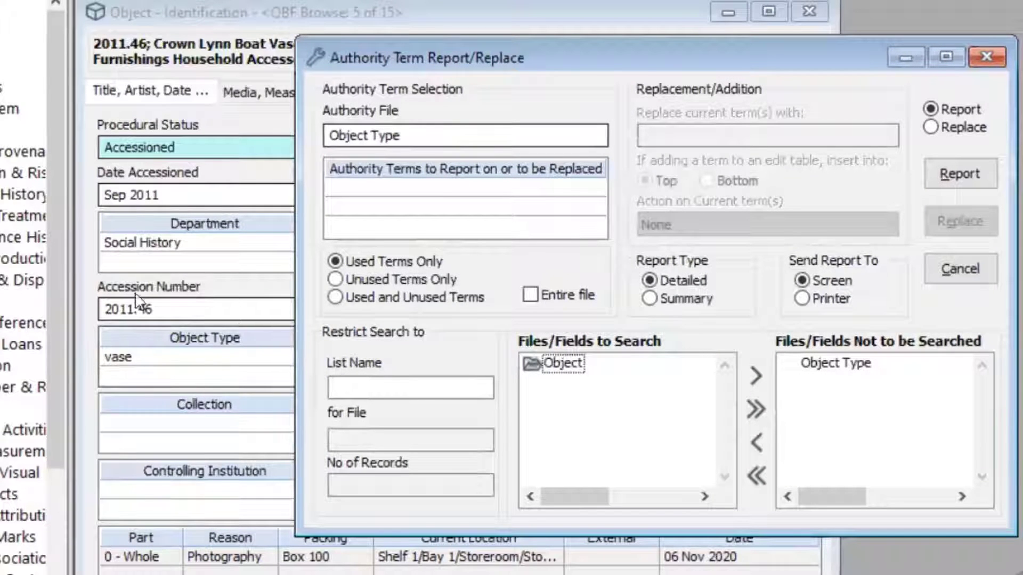
pyautogui.doubleClick(555, 363)
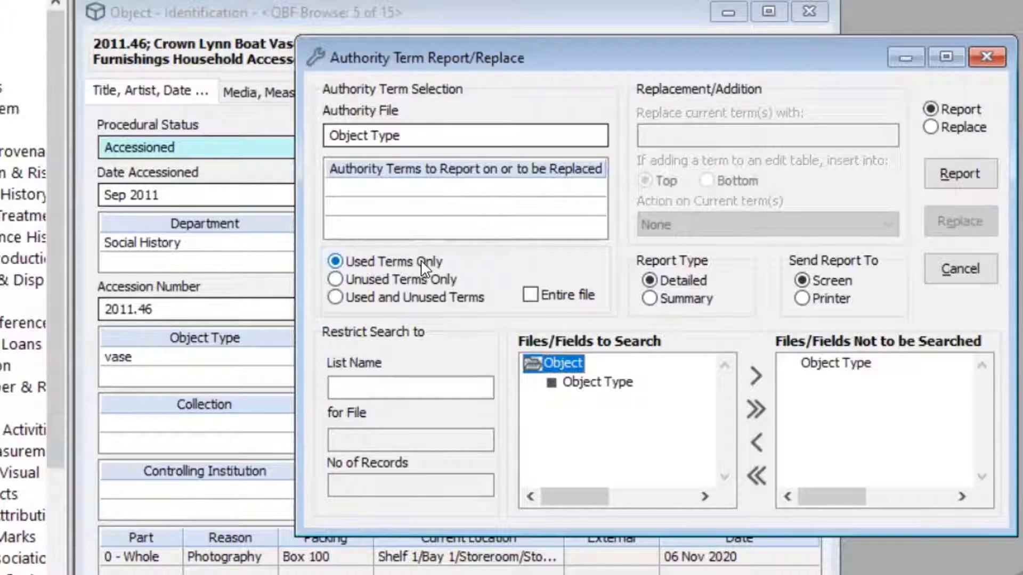
# Run a Summary report on screen for used and unused terms across the entire Object Type authority file.
pyautogui.click(451, 306)
pyautogui.click(529, 297)
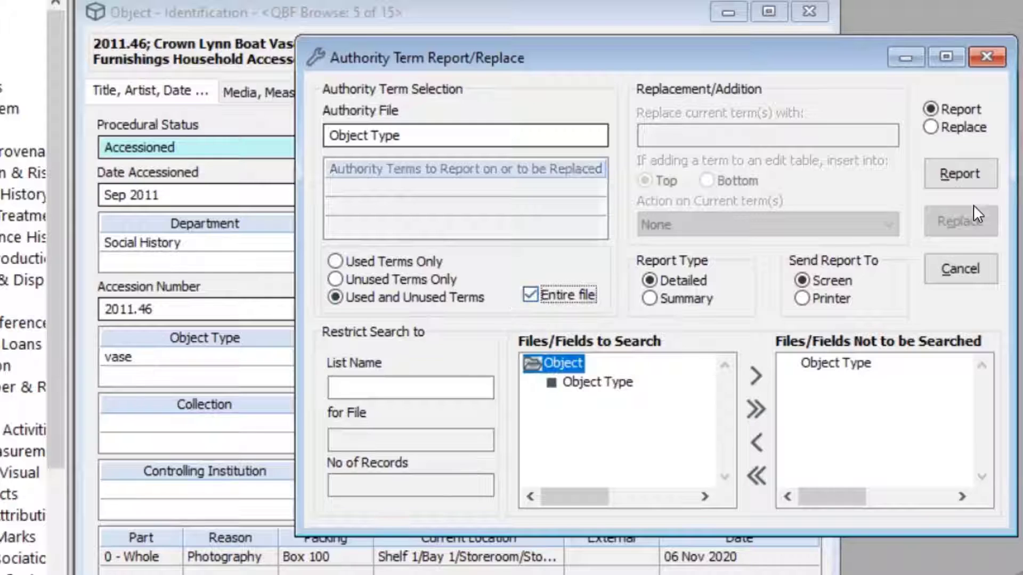
pyautogui.click(661, 297)
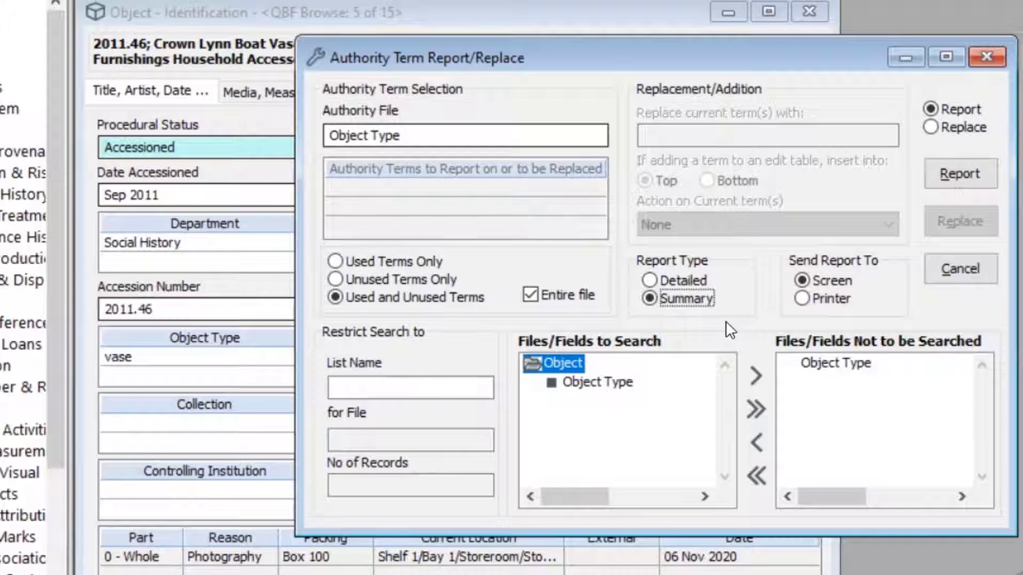
pyautogui.click(961, 185)
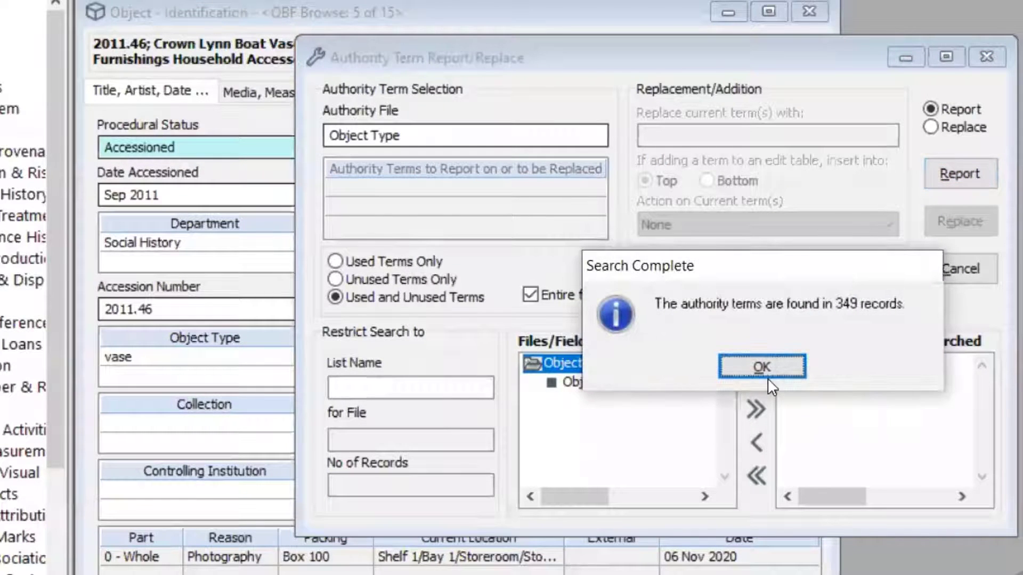
pyautogui.click(789, 365)
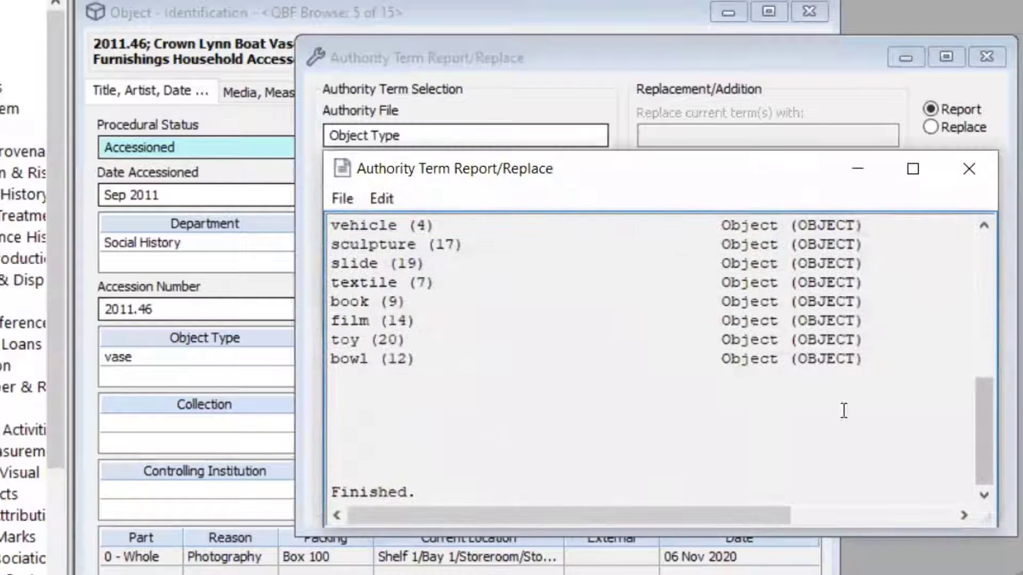
# Examine the object type terms in the report, highlight "specimen", and close the report and its setup window.
pyautogui.scroll(1, 669, 408)
pyautogui.scroll(5, 516, 392)
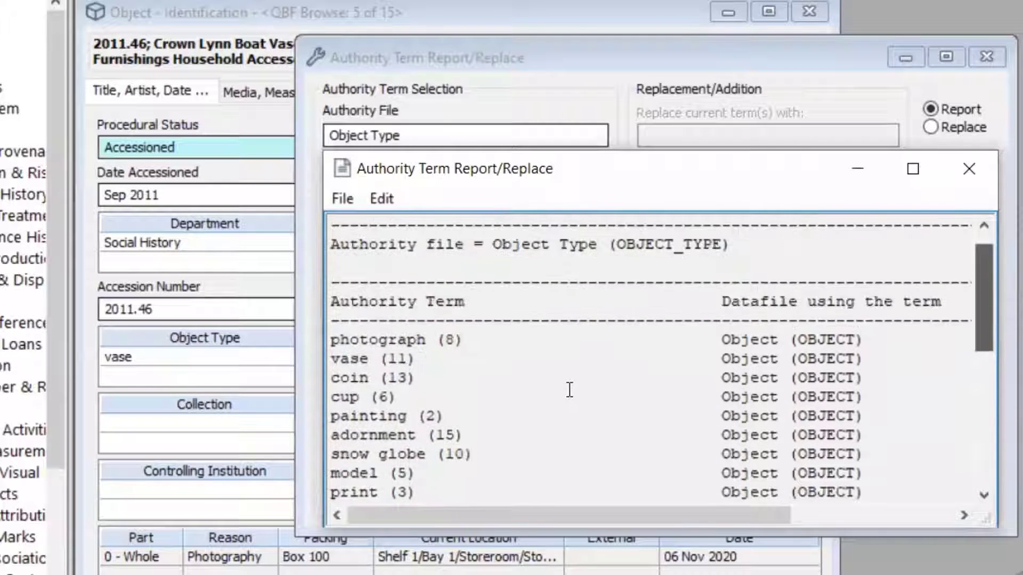
pyautogui.scroll(-1, 570, 383)
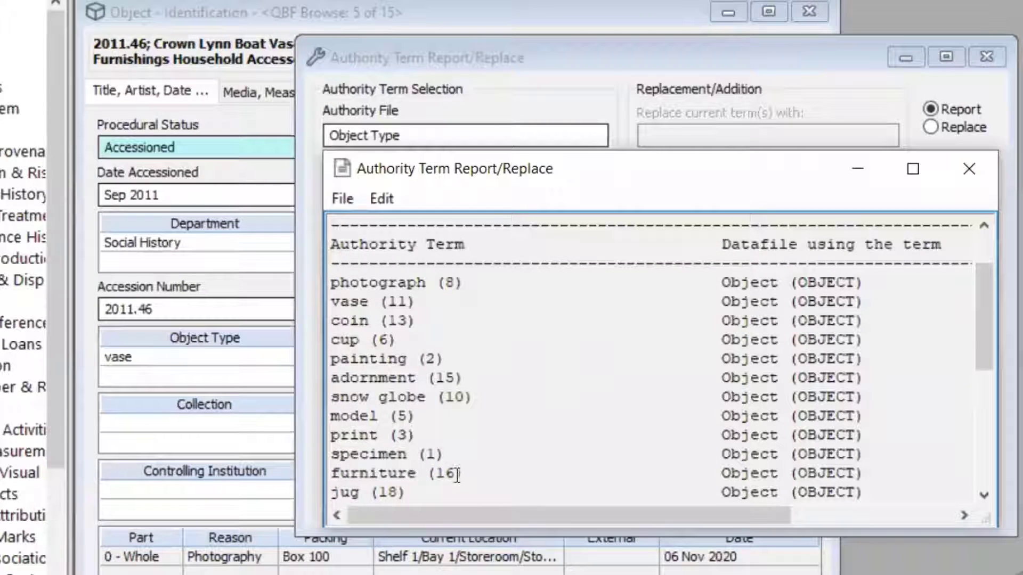
pyautogui.moveTo(364, 453); pyautogui.dragTo(332, 453)
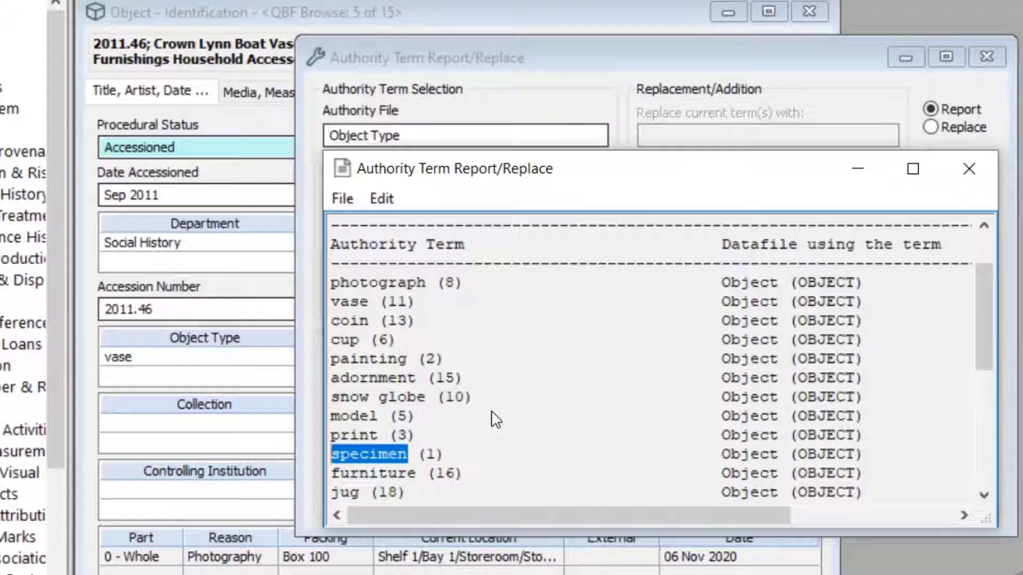
pyautogui.click(972, 171)
pyautogui.click(986, 57)
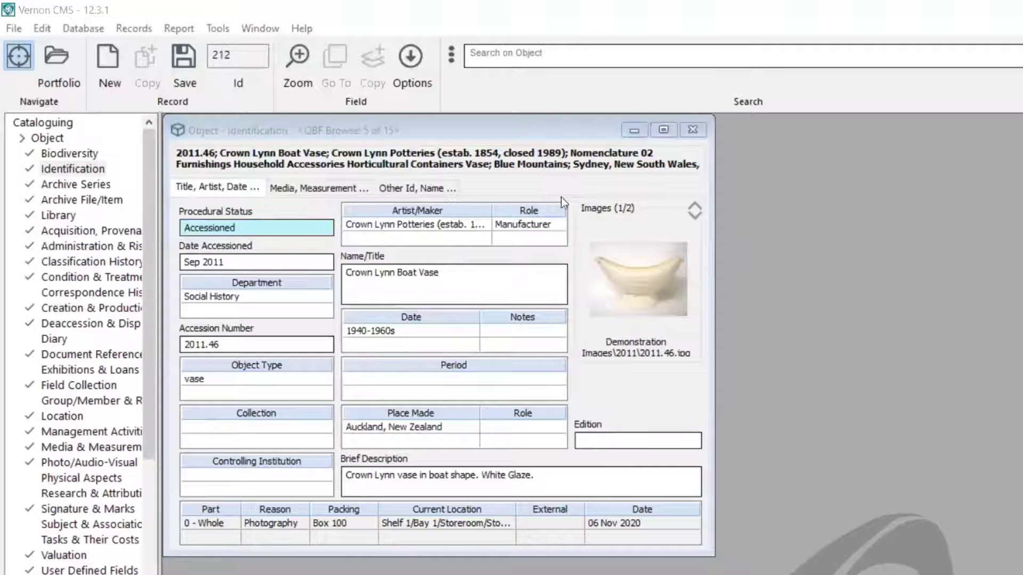
# Set up a new Authority Term Report on the entire Location authority file, covering used and unused terms.
pyautogui.click(216, 30)
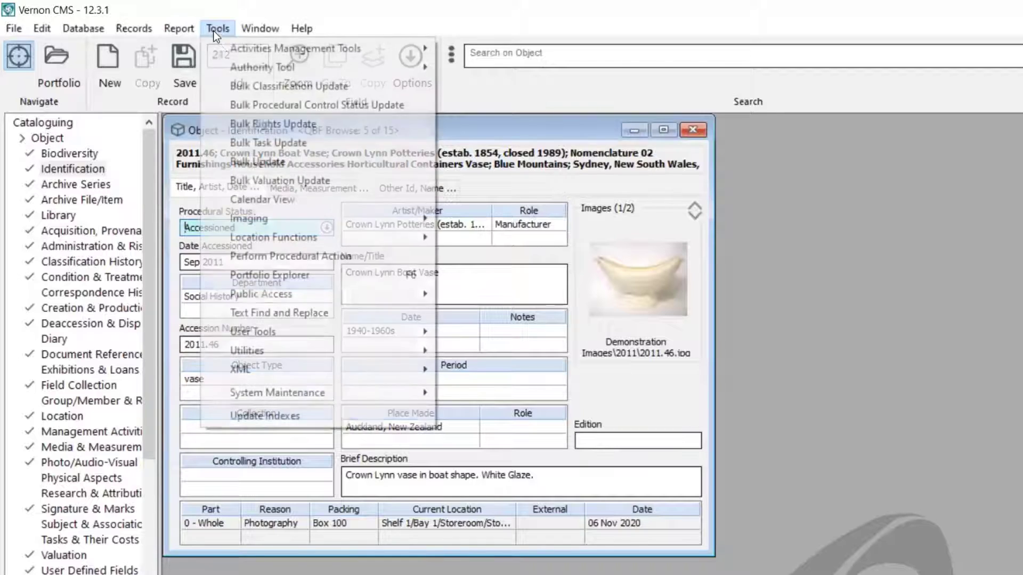
pyautogui.moveTo(327, 69)
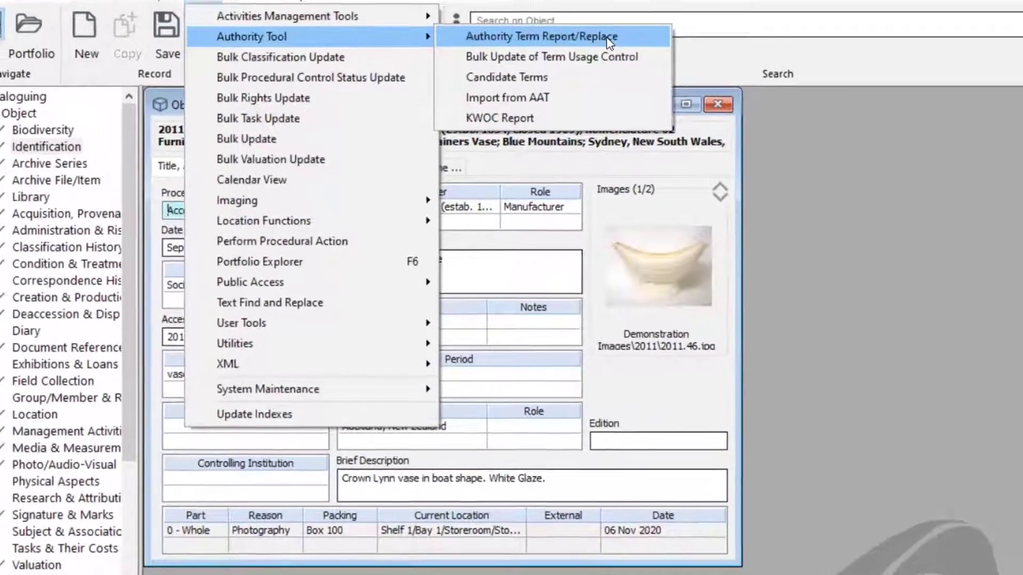
pyautogui.click(590, 66)
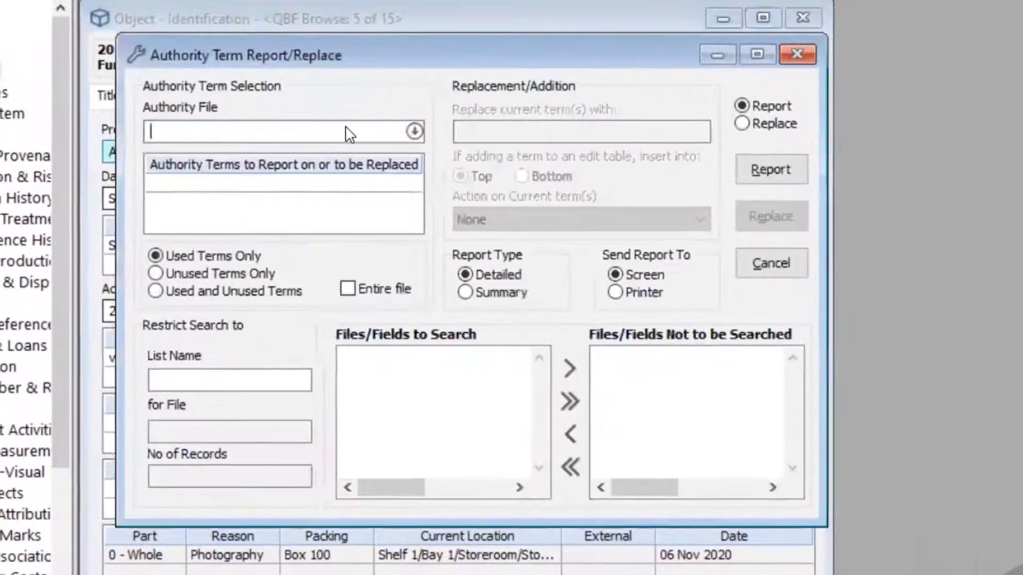
pyautogui.write('location')
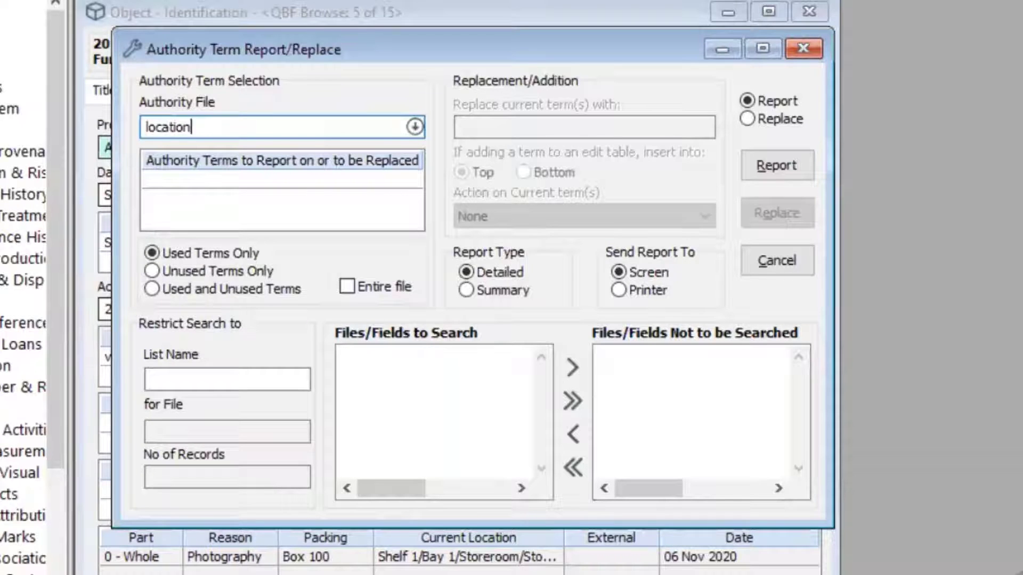
pyautogui.press('Tab')
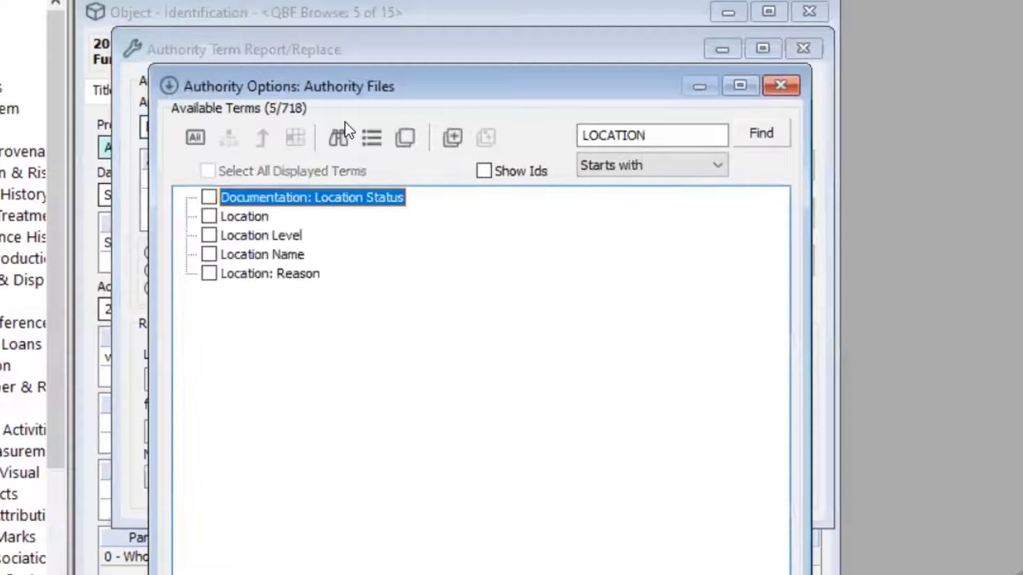
pyautogui.click(208, 217)
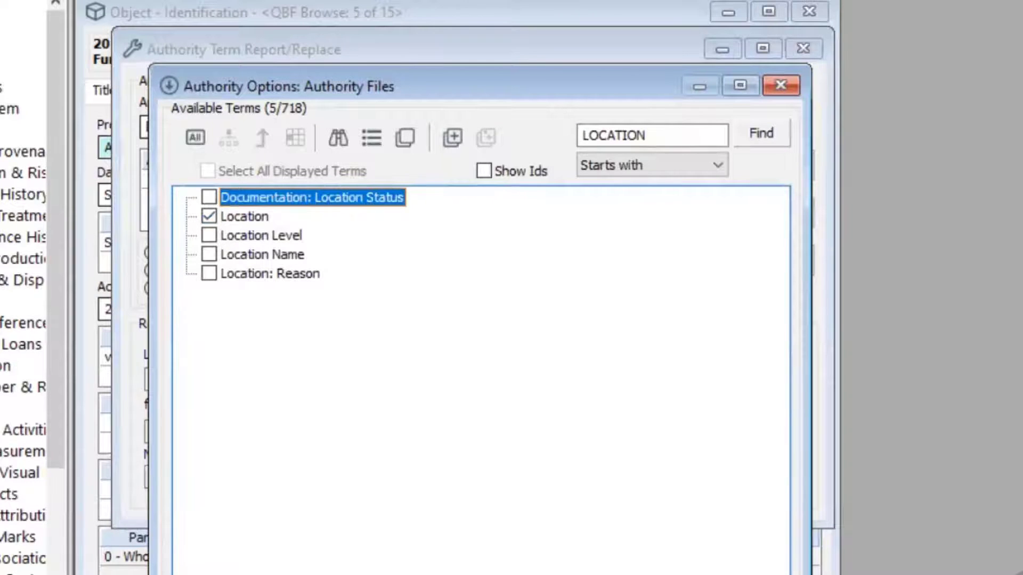
pyautogui.click(646, 574)
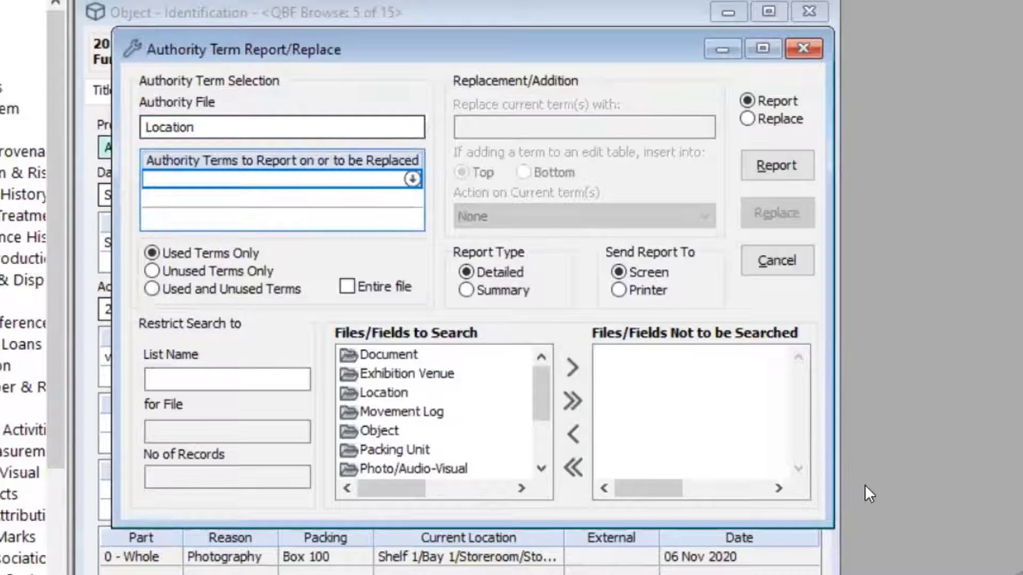
pyautogui.click(227, 293)
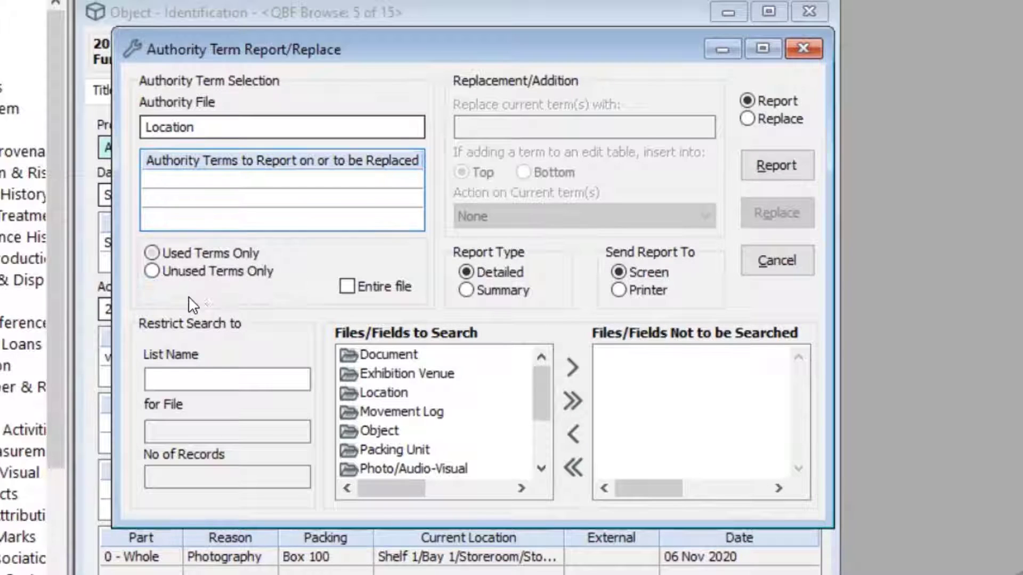
pyautogui.click(358, 287)
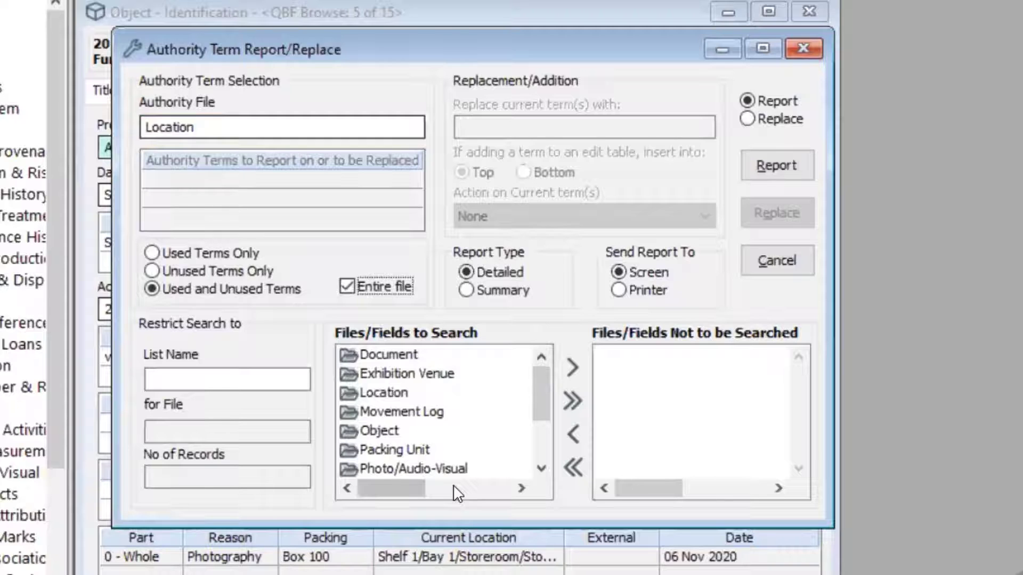
# Limit the search to the Object file's Current Location and Location History fields, and set the report type to Summary.
pyautogui.click(572, 401)
pyautogui.click(641, 430)
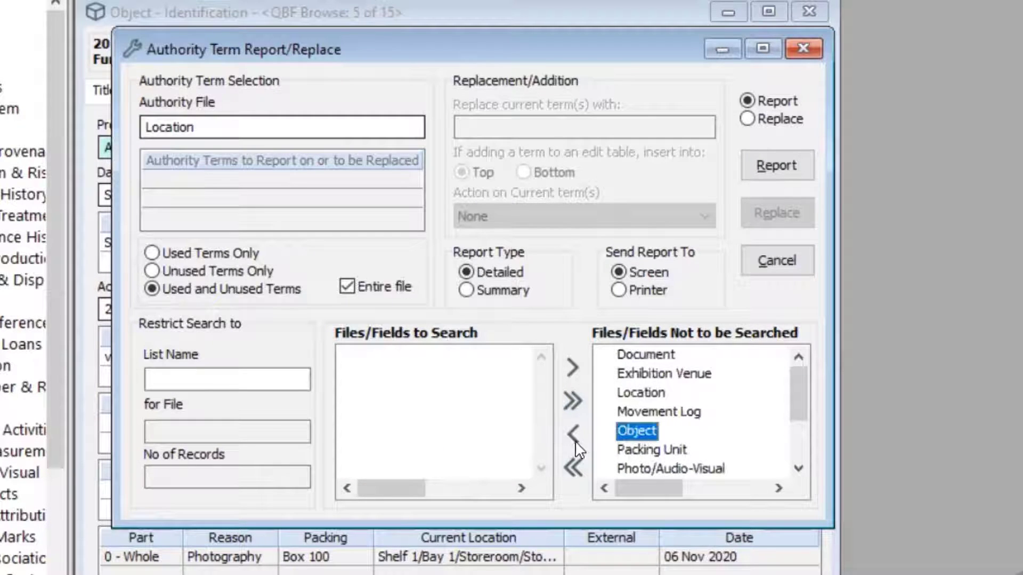
pyautogui.doubleClick(629, 437)
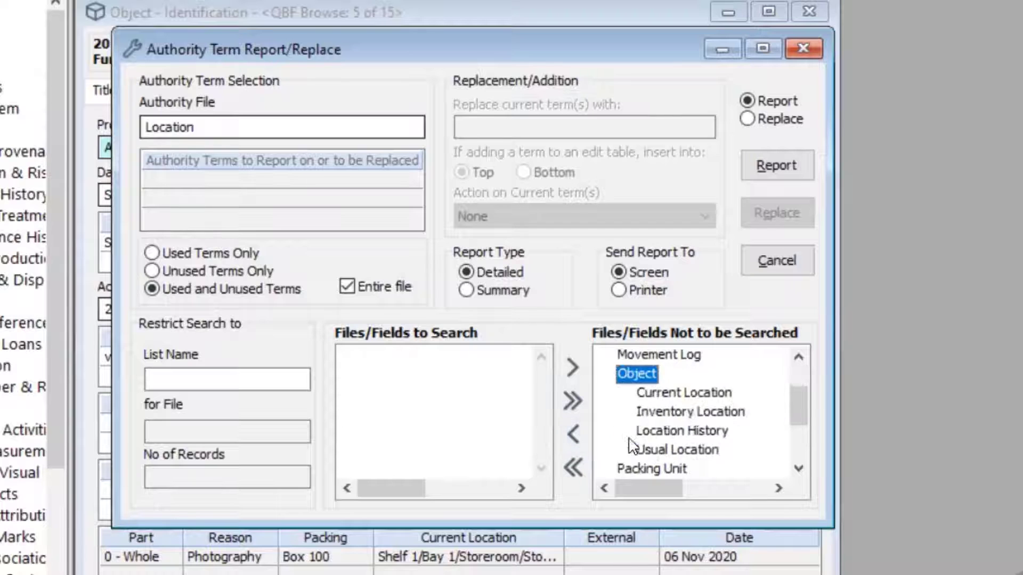
pyautogui.click(702, 393)
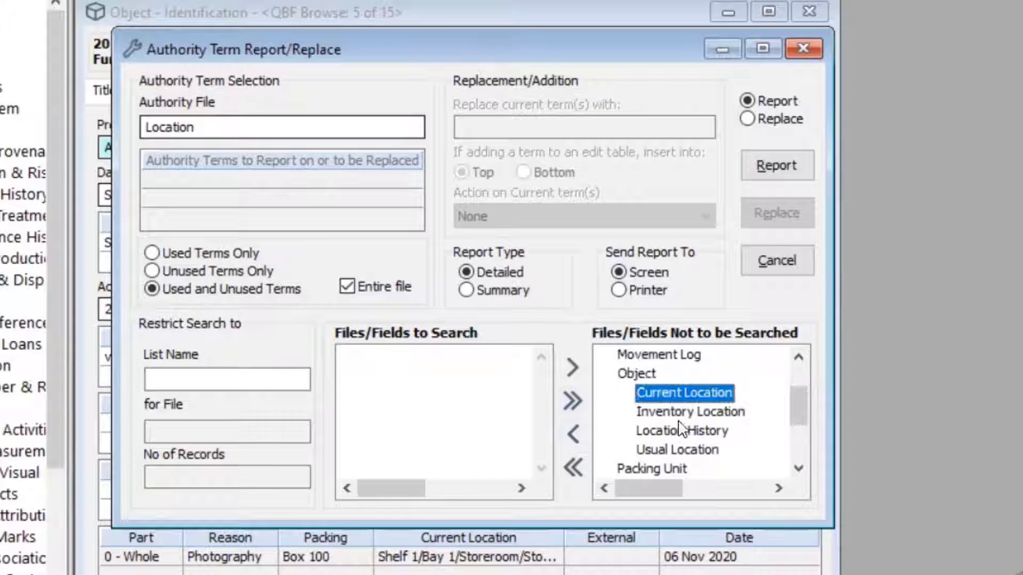
pyautogui.click(573, 431)
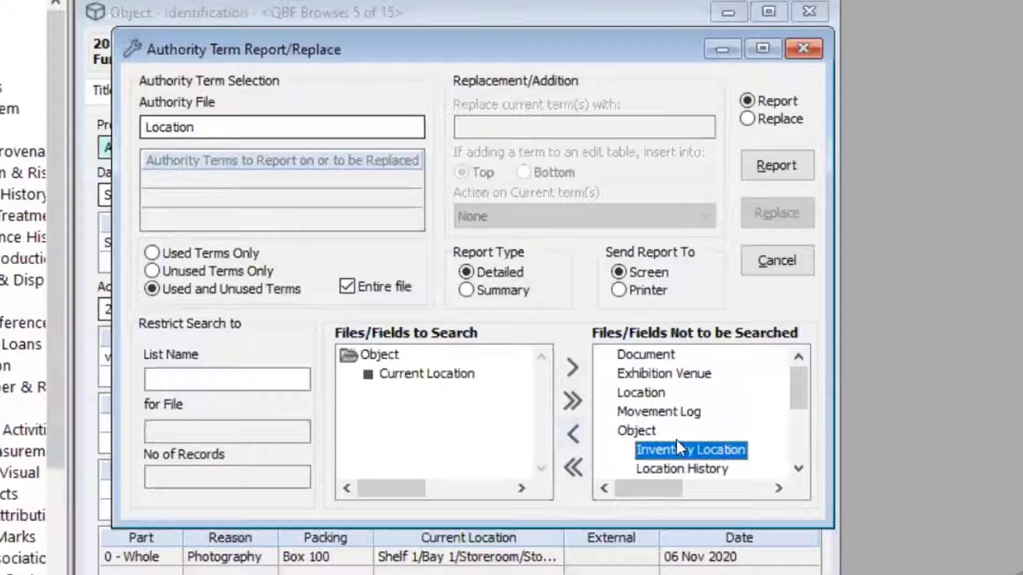
pyautogui.click(680, 471)
pyautogui.click(573, 431)
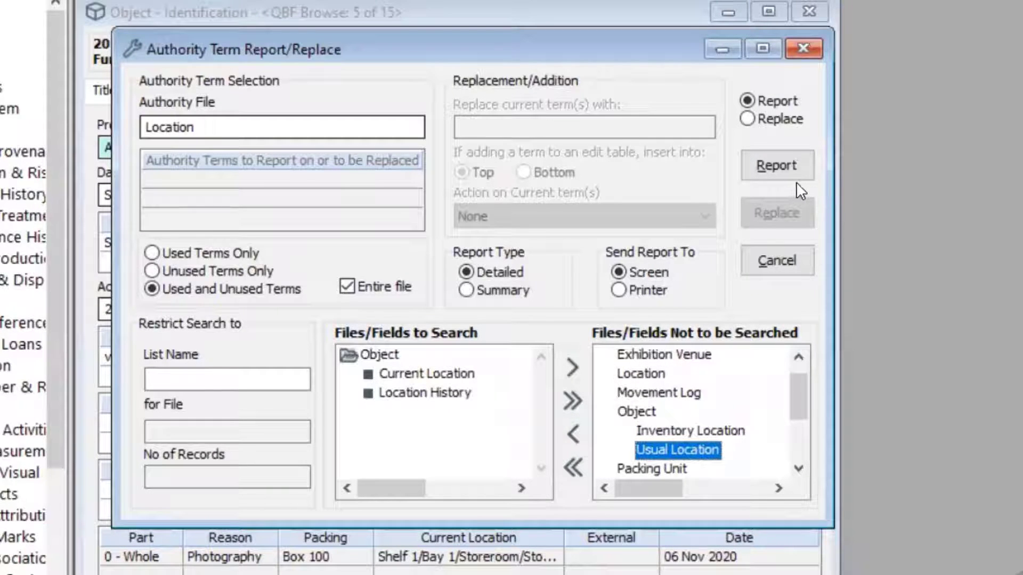
pyautogui.click(507, 293)
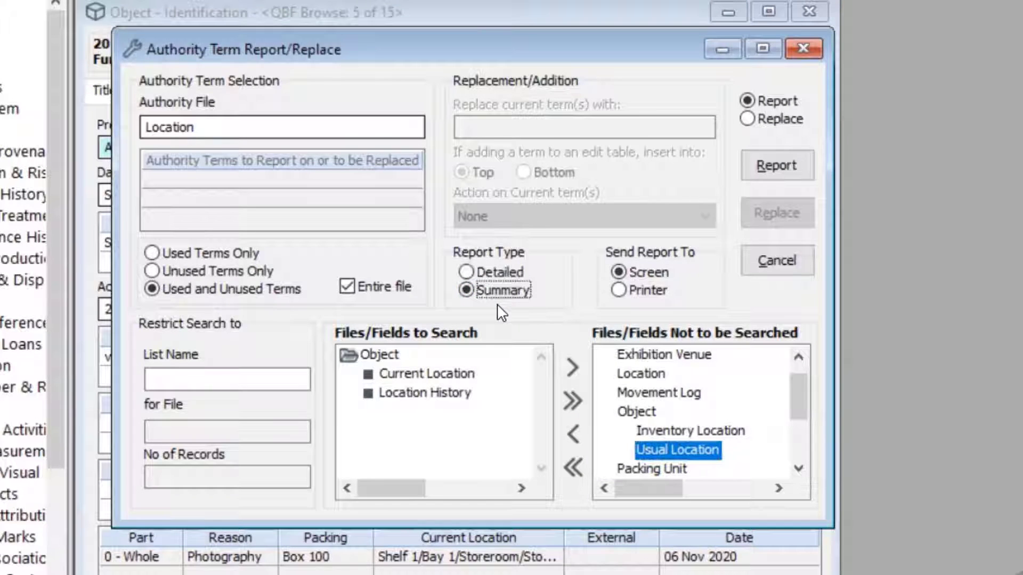
# Run the Summary report on the Location authority terms and maximize the report window.
pyautogui.click(775, 179)
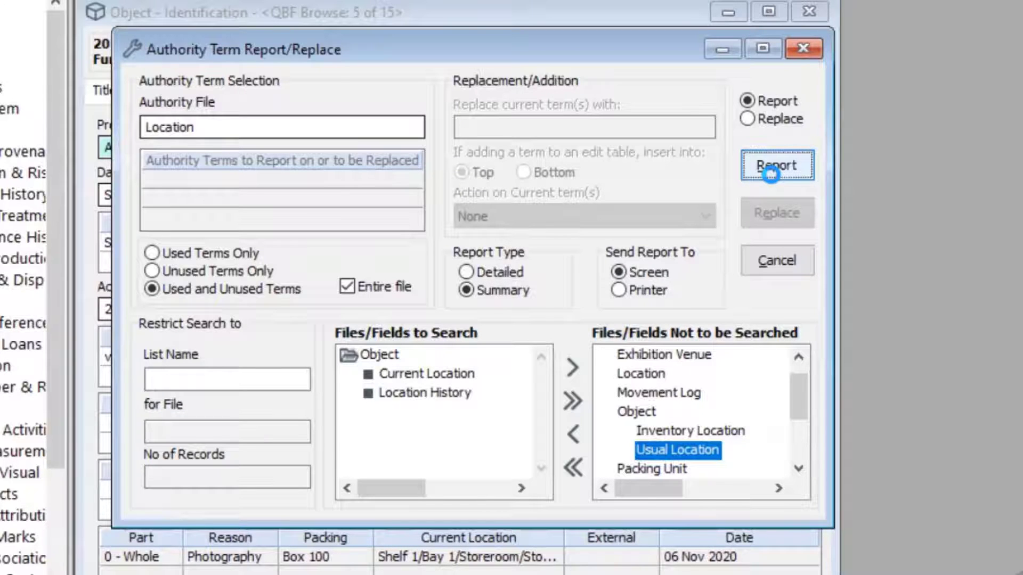
pyautogui.click(749, 366)
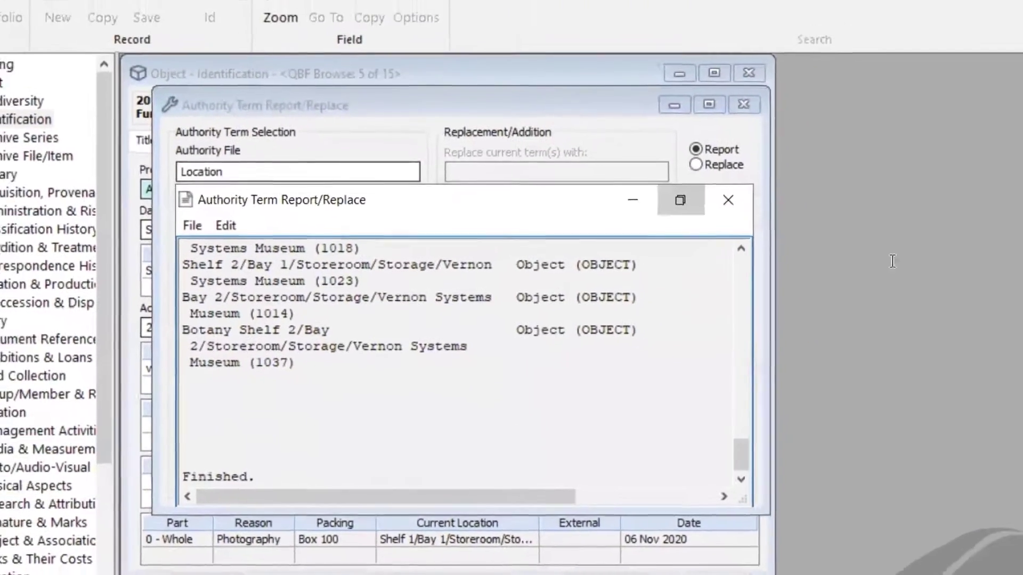
pyautogui.click(704, 181)
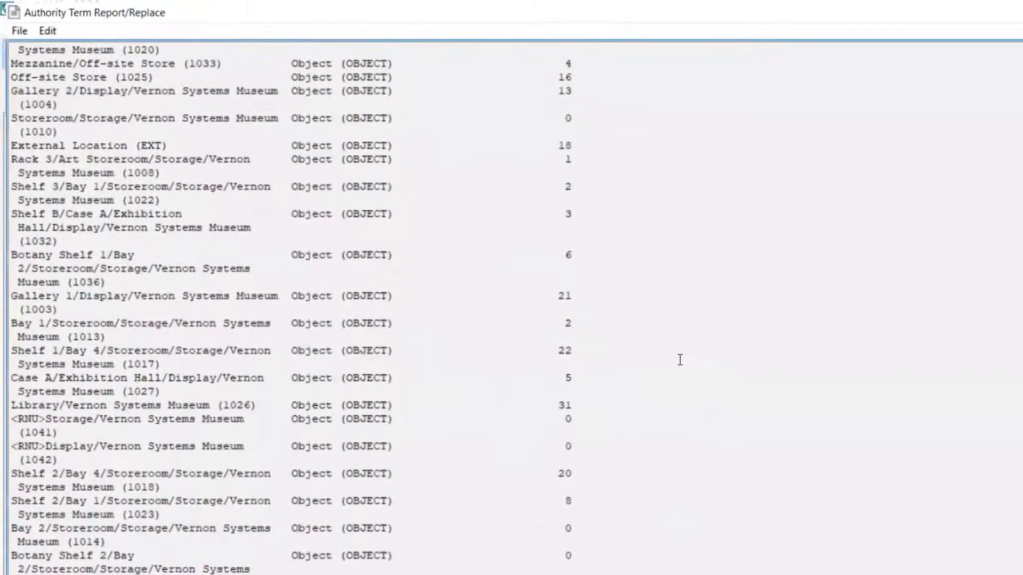
# Examine the usage of the location terms in the report, and close the report and its setup window.
pyautogui.scroll(7, 588, 319)
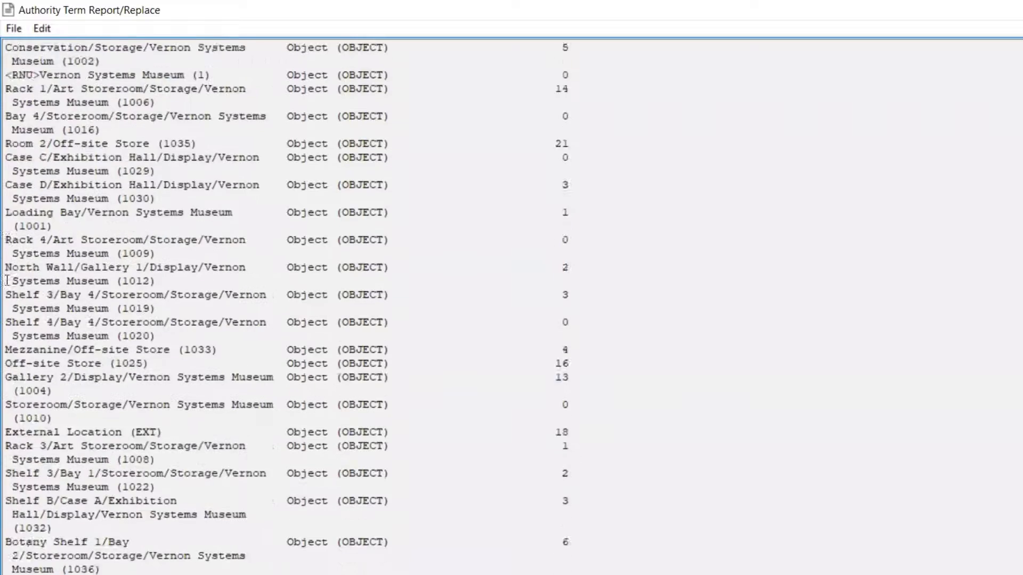
pyautogui.scroll(1, 7, 280)
pyautogui.moveTo(6, 281); pyautogui.dragTo(183, 282)
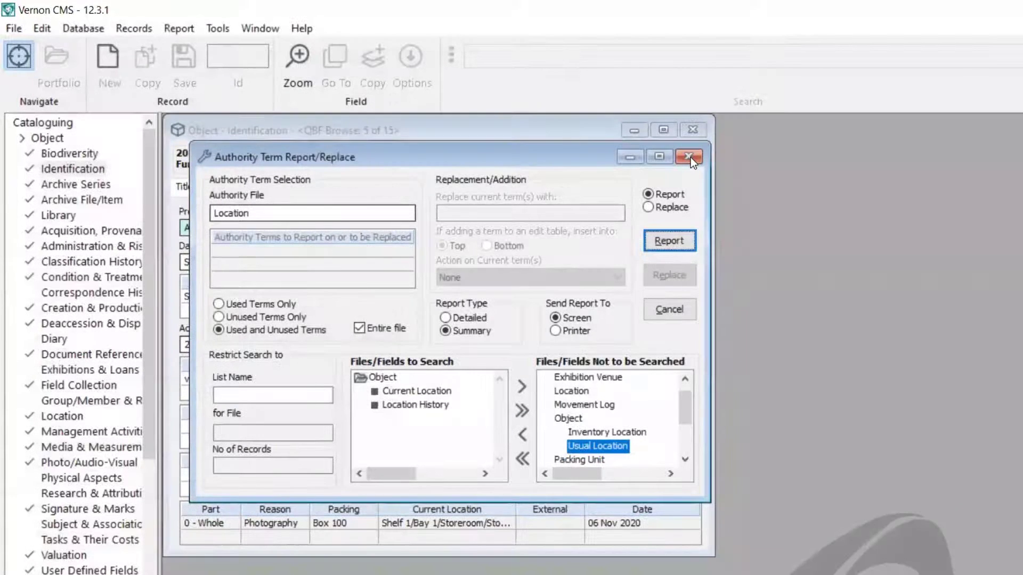
pyautogui.click(689, 157)
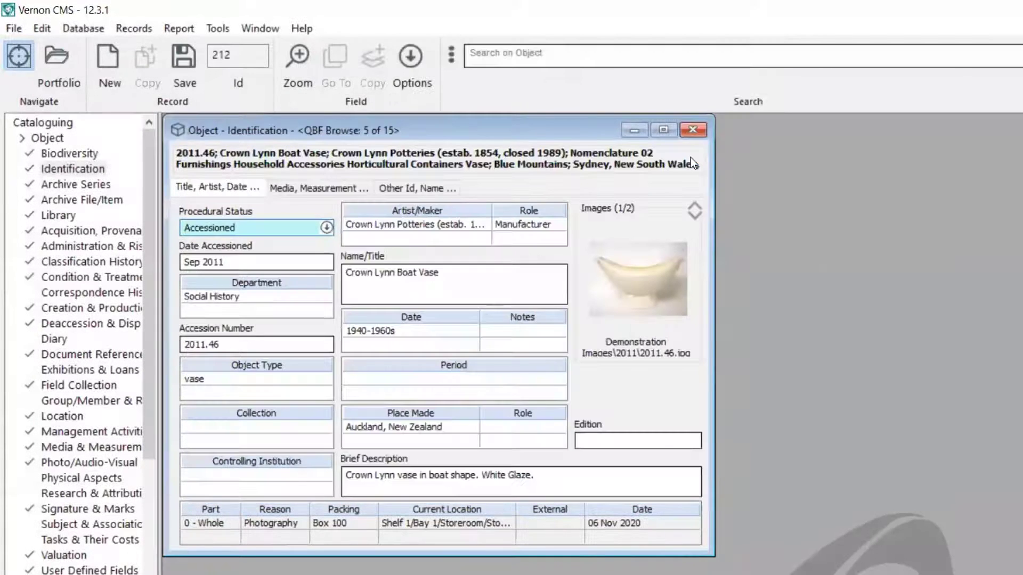
# Open the Location authority file window from the other files, finding it with the search term "location".
pyautogui.click(72, 28)
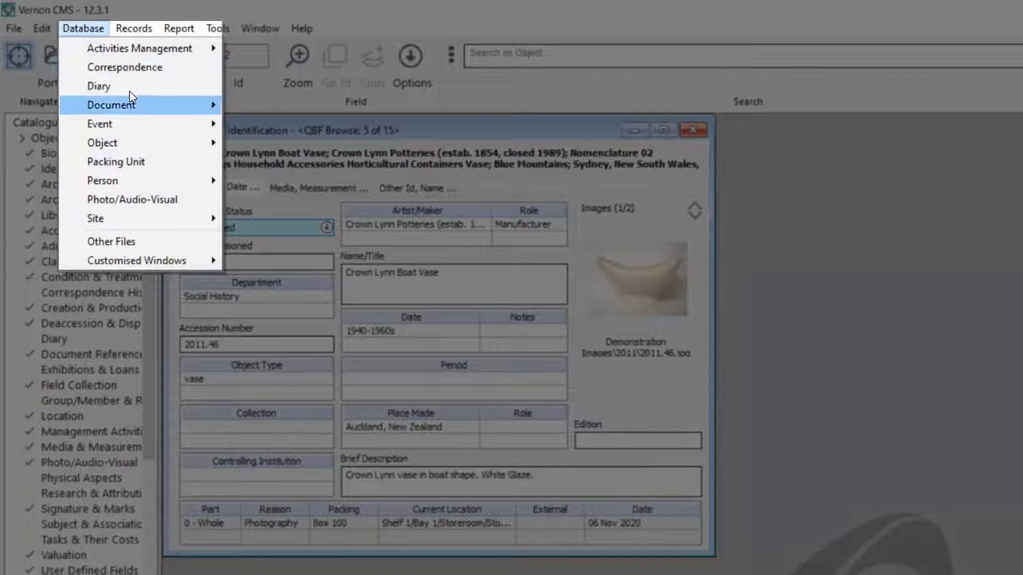
pyautogui.moveTo(161, 216)
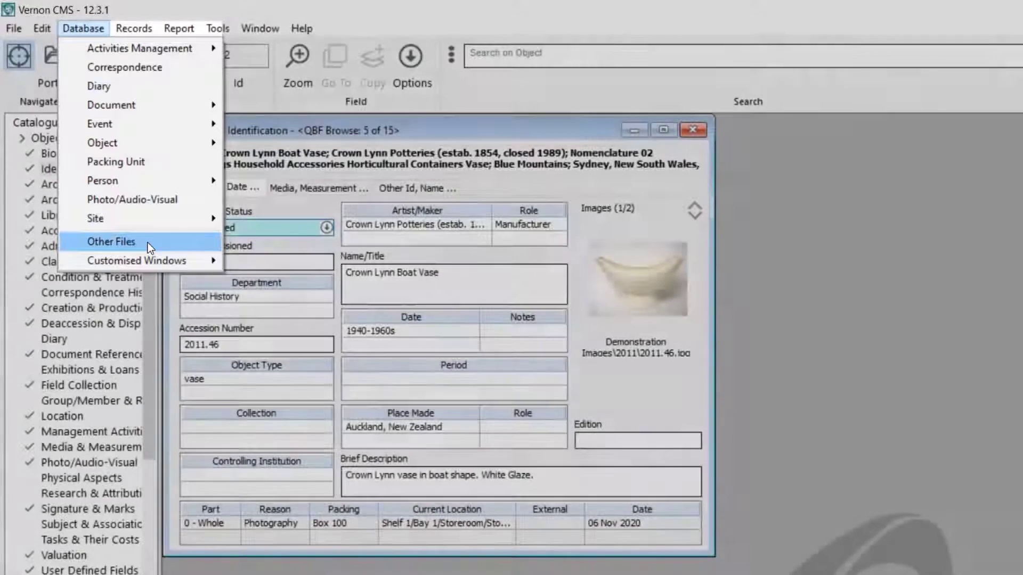
pyautogui.click(148, 242)
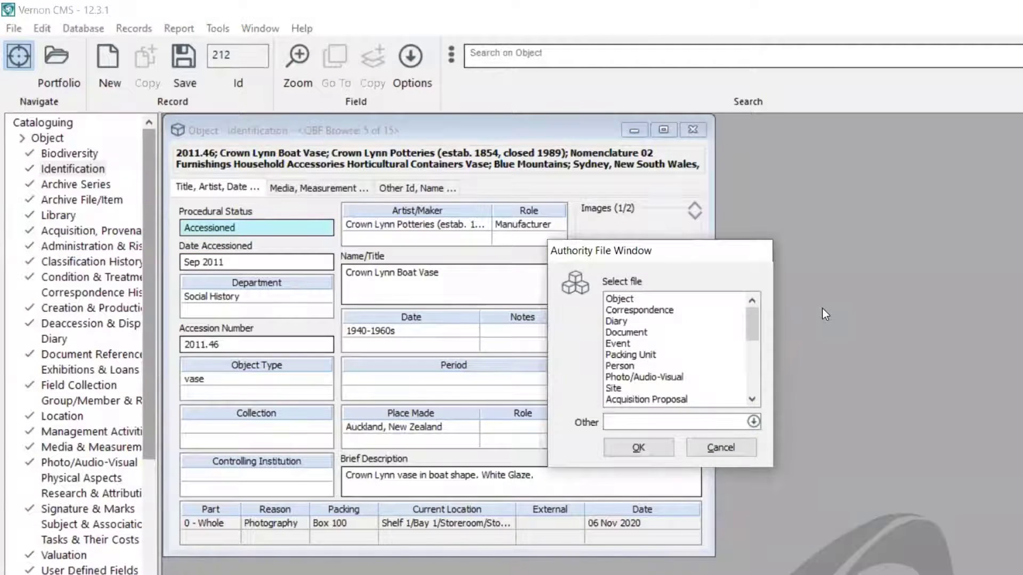
pyautogui.write('location')
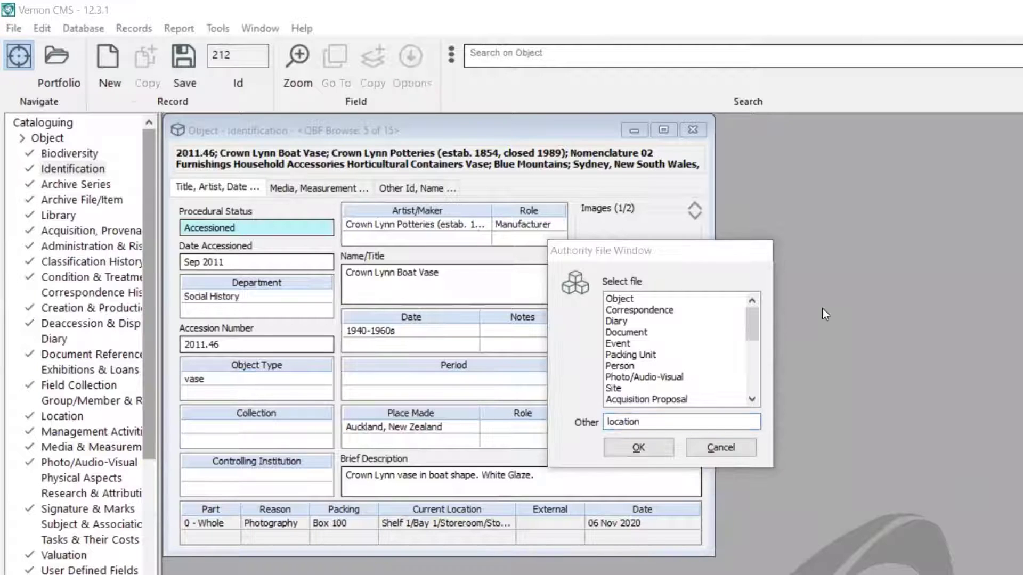
pyautogui.press('Return')
pyautogui.click(166, 240)
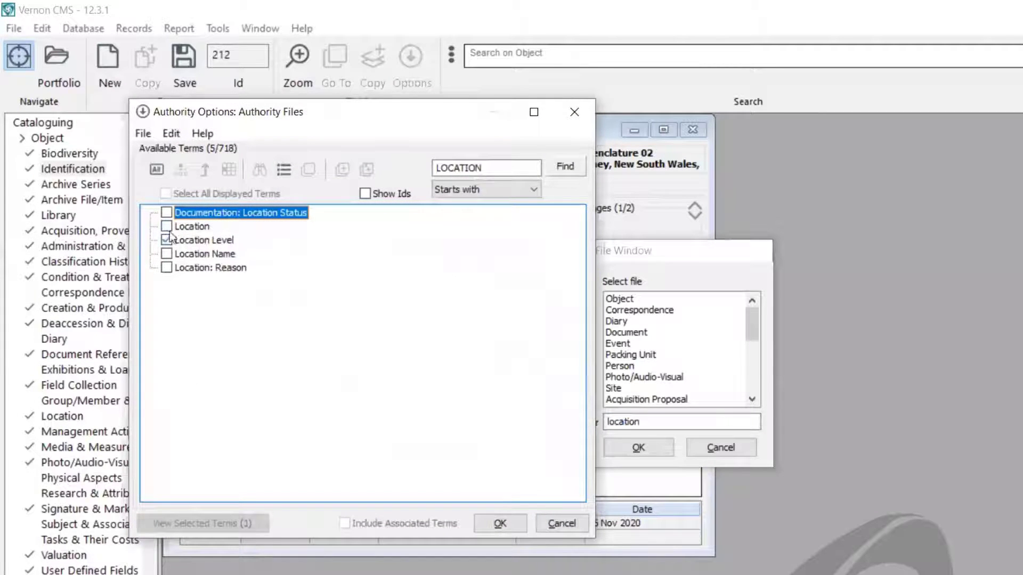
pyautogui.click(501, 521)
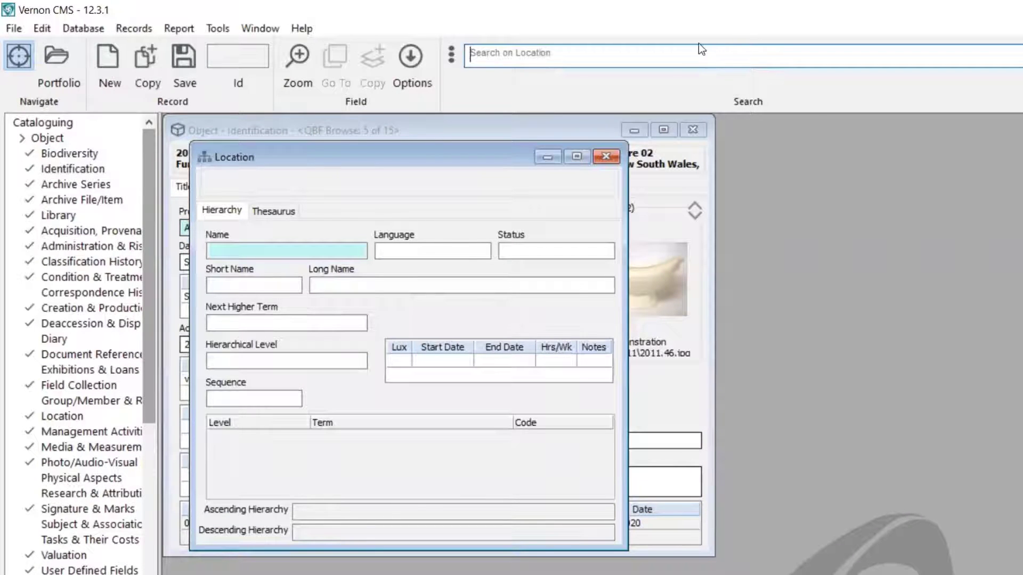
# Find the "rack 4" location record and delete it, including the check that it is not in use.
pyautogui.write('rack 4')
pyautogui.press('Return')
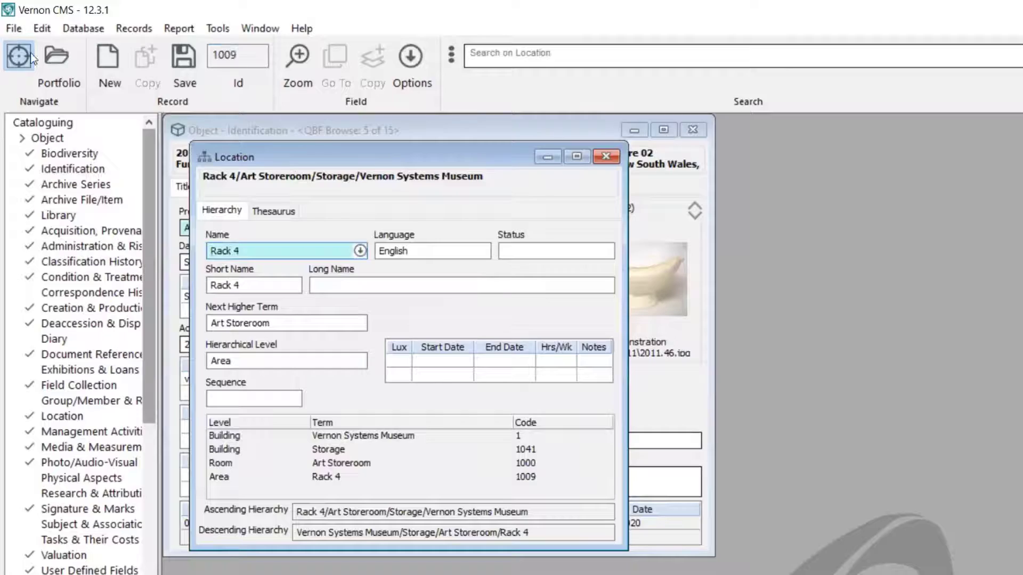
pyautogui.click(11, 29)
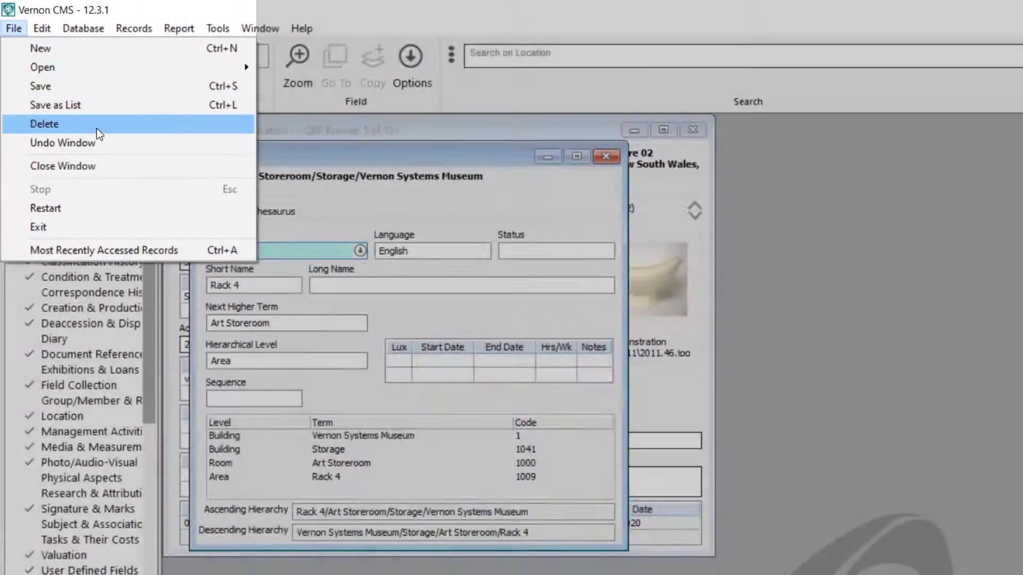
pyautogui.click(99, 128)
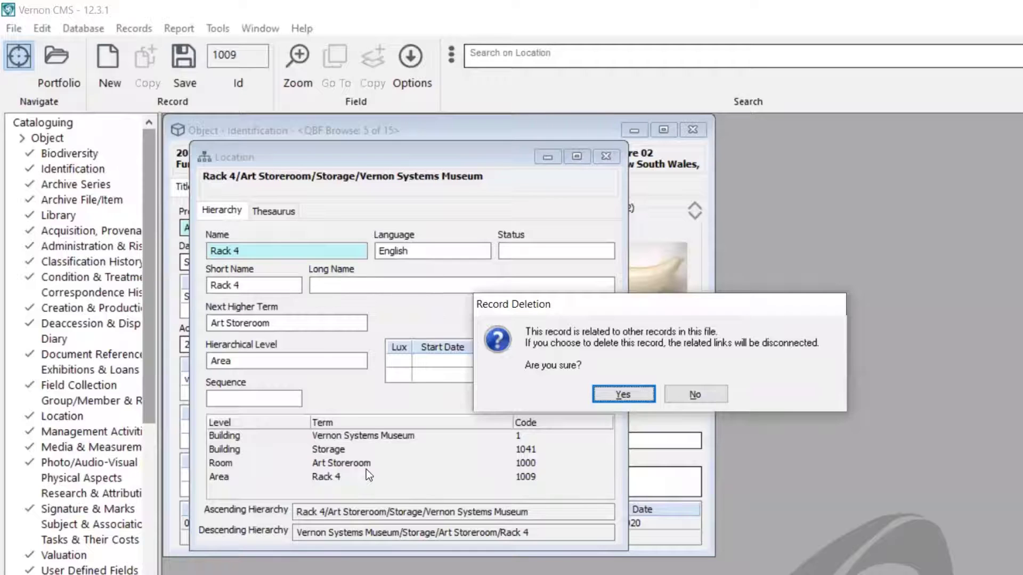
pyautogui.click(618, 399)
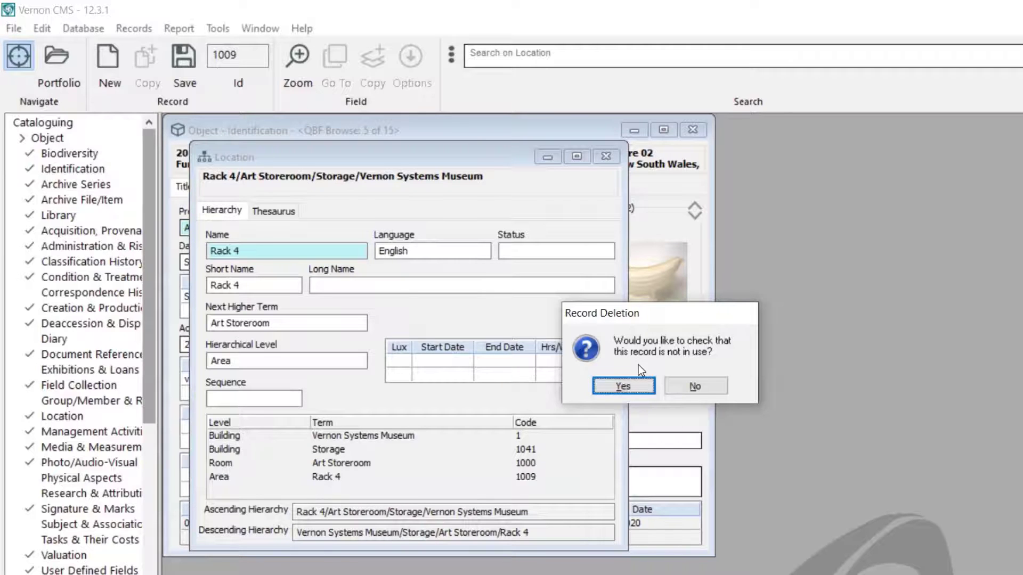
pyautogui.click(631, 379)
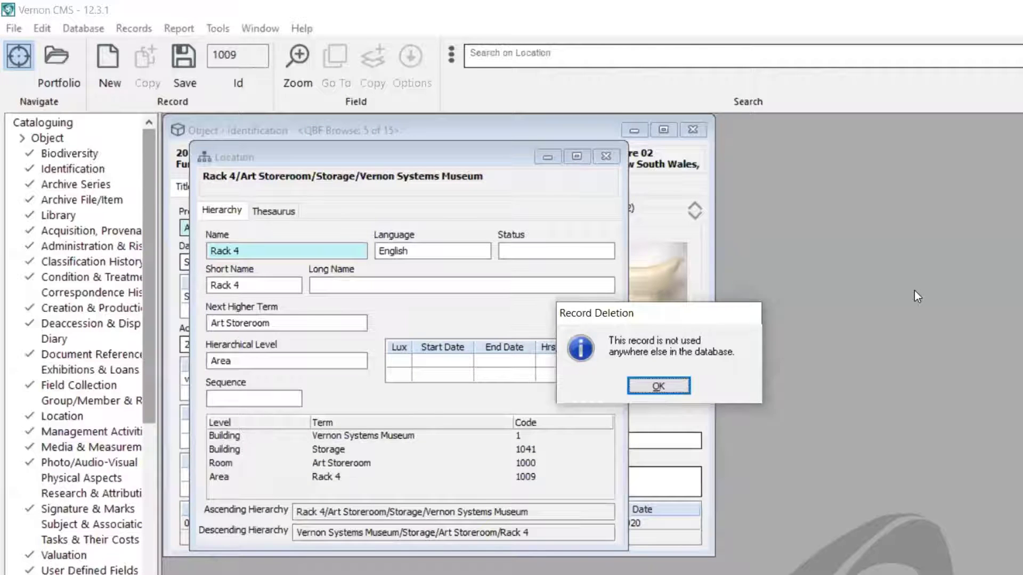
pyautogui.click(659, 387)
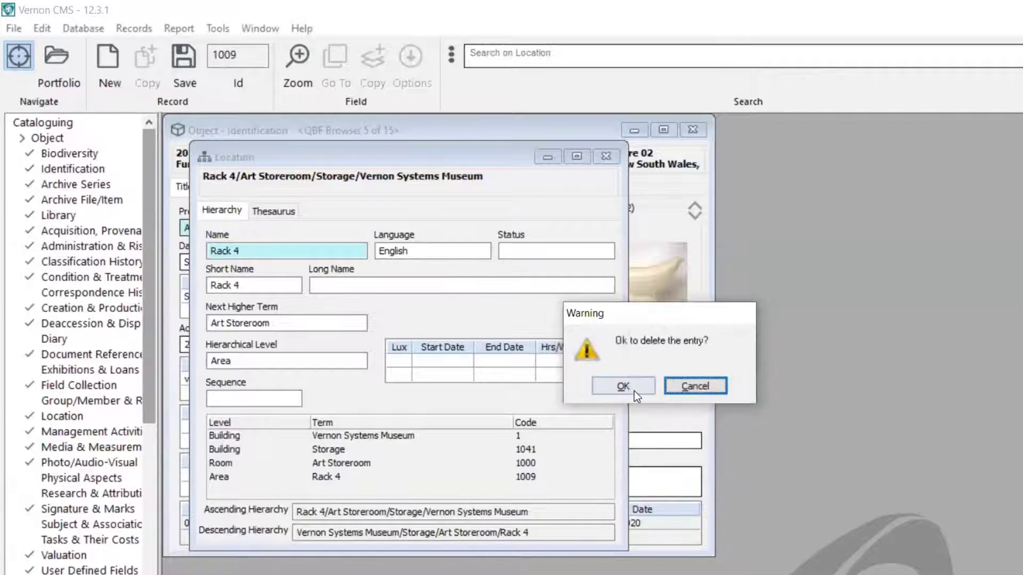
pyautogui.click(634, 389)
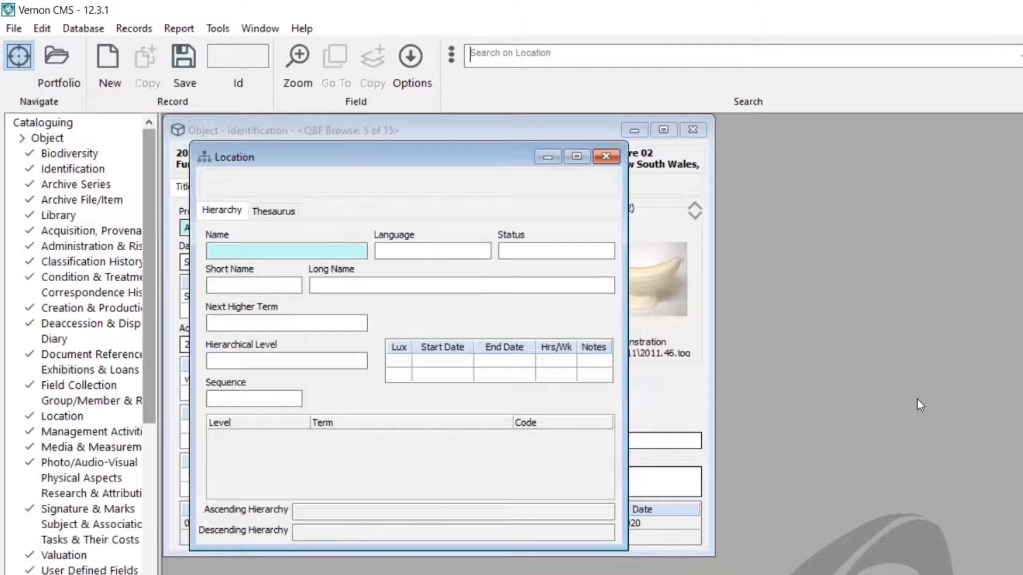
# Search the Location file for "rack" and open the Rack 1 record under Art Storeroom.
pyautogui.write('rack')
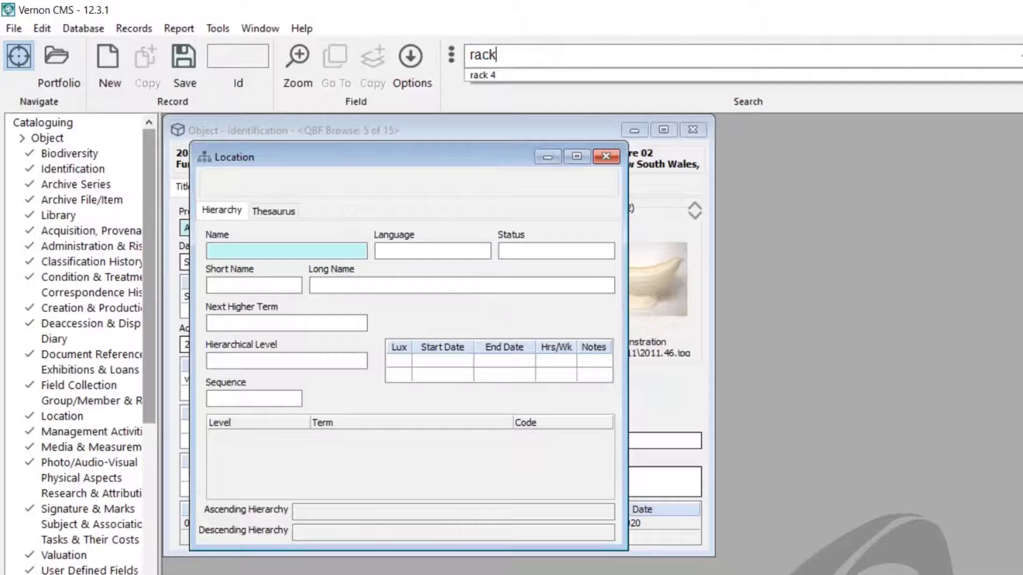
pyautogui.press('Return')
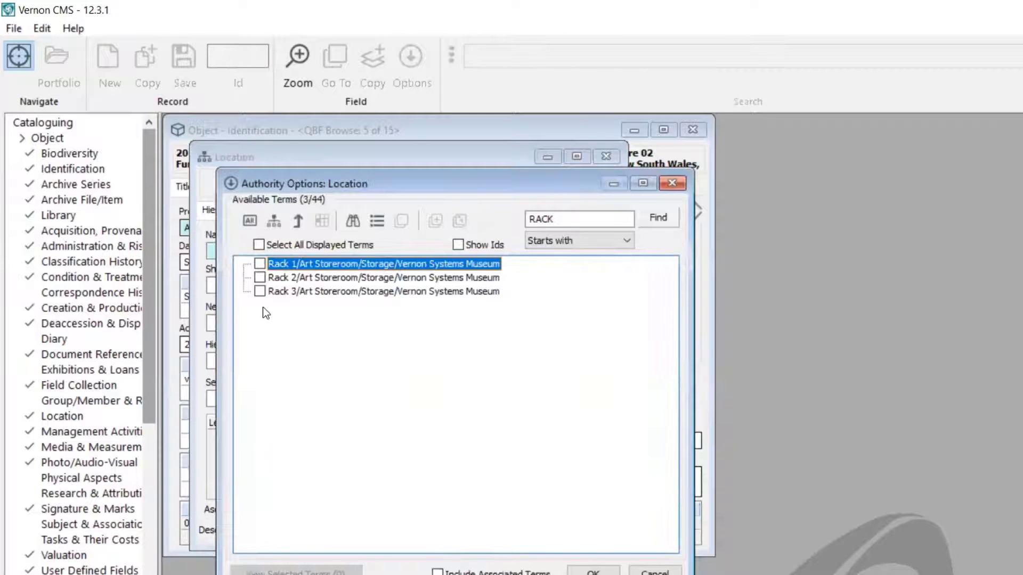
pyautogui.click(259, 263)
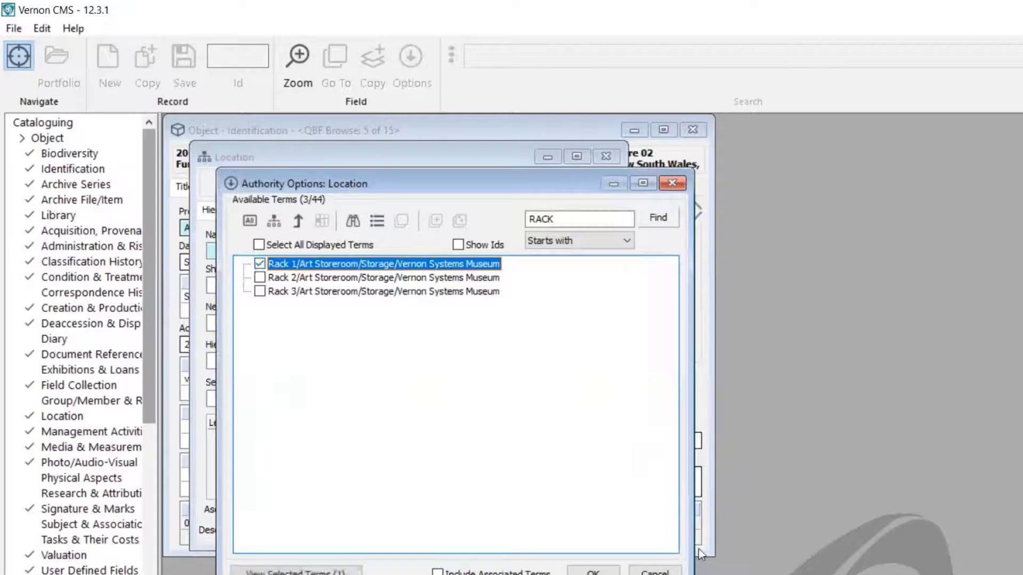
pyautogui.click(593, 572)
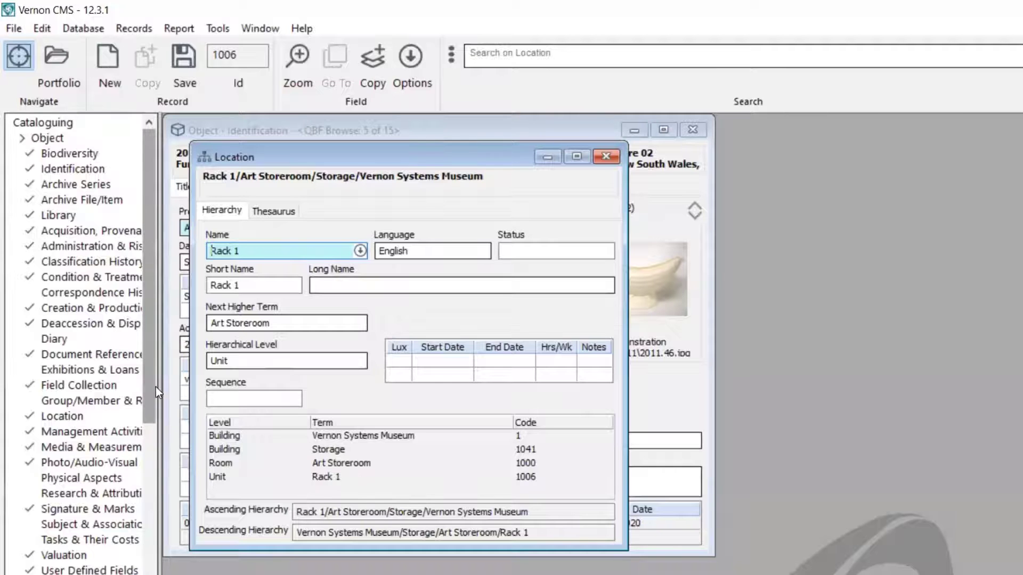
# Set Rack 1's term usage control to Retrievable, but Not Usable in its Authority Management window, and close the location windows.
pyautogui.scroll(-9, 151, 388)
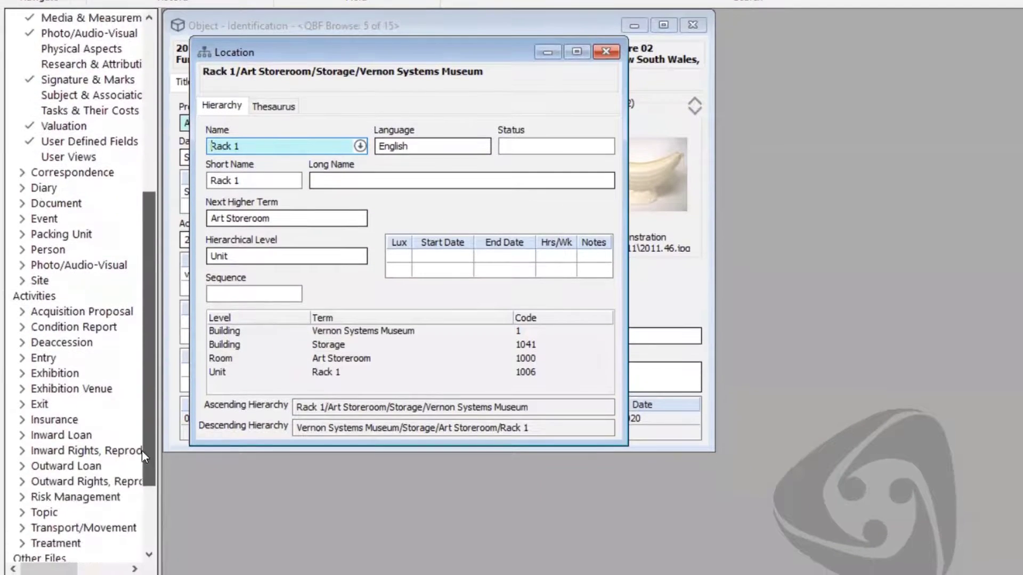
pyautogui.scroll(-1, 131, 506)
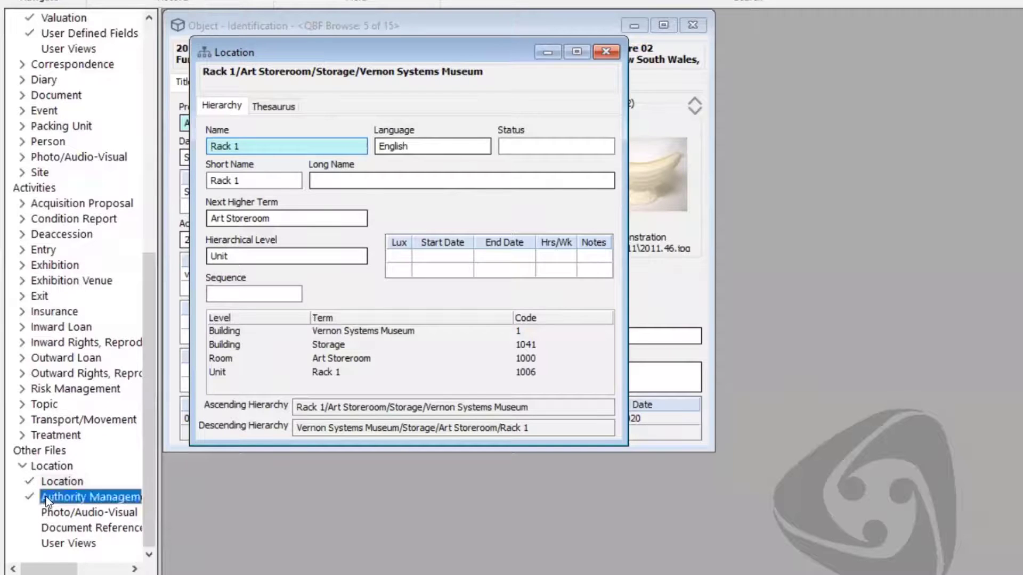
pyautogui.click(45, 497)
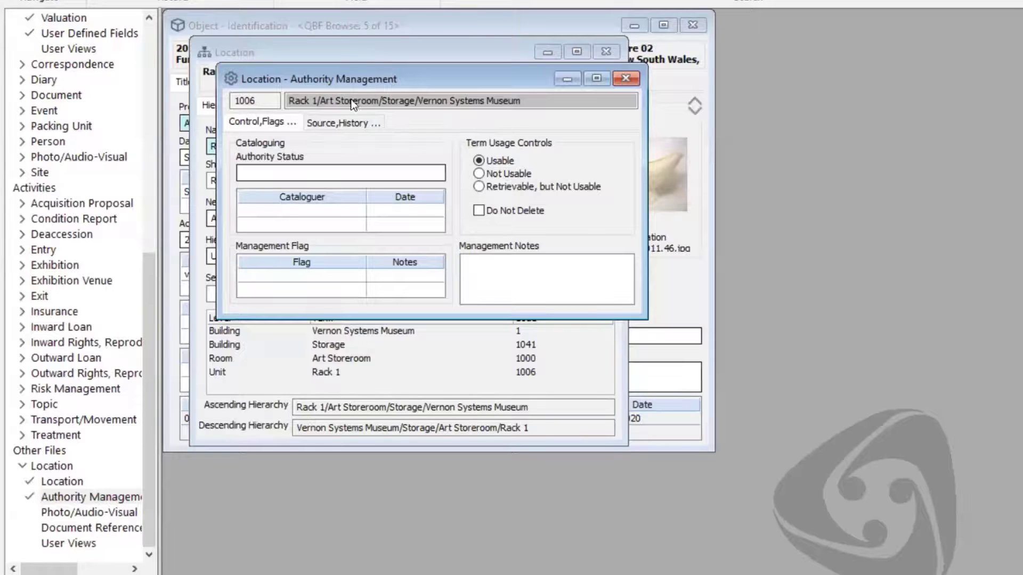
pyautogui.click(509, 174)
pyautogui.click(500, 186)
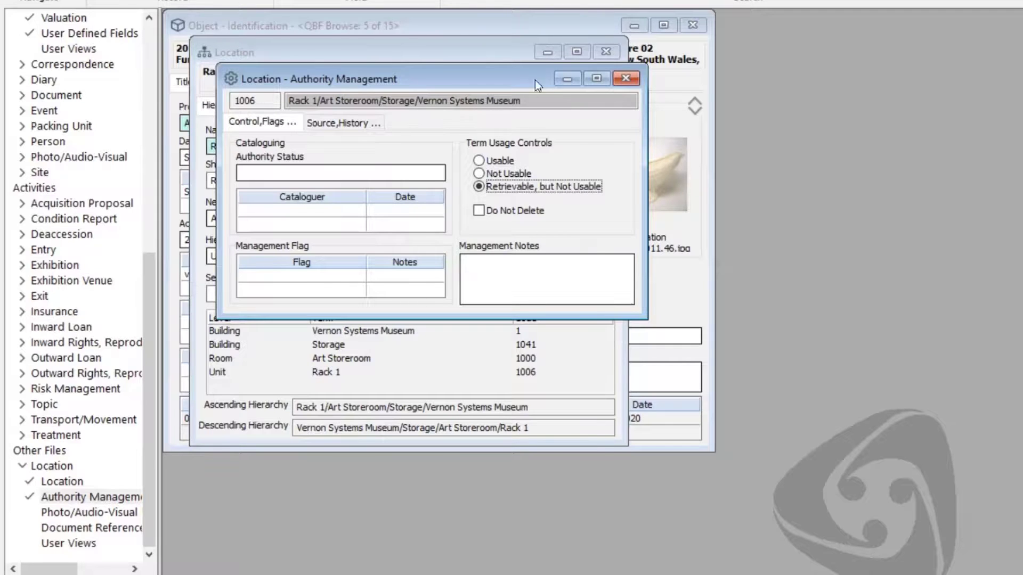
pyautogui.click(628, 81)
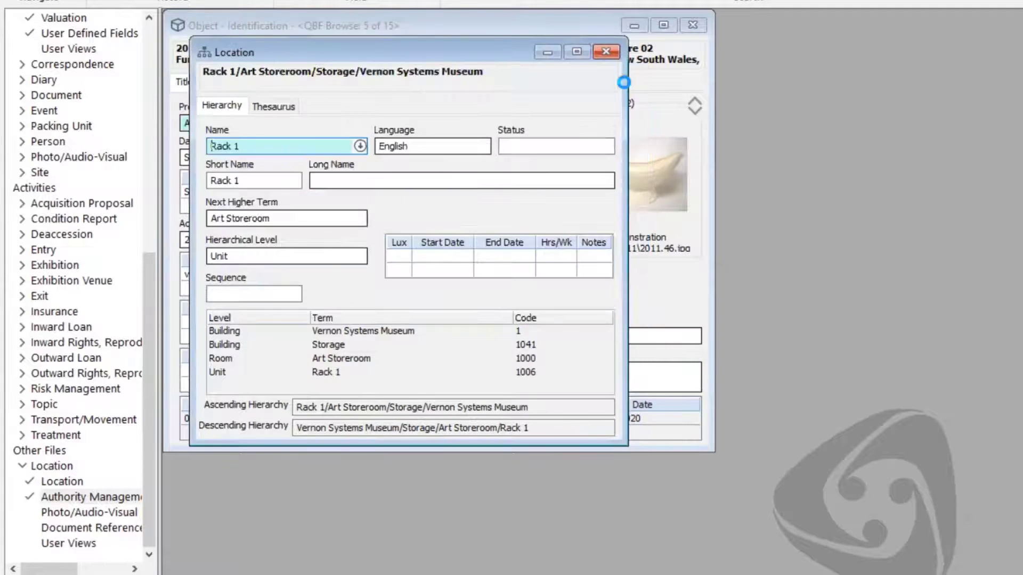
pyautogui.click(609, 50)
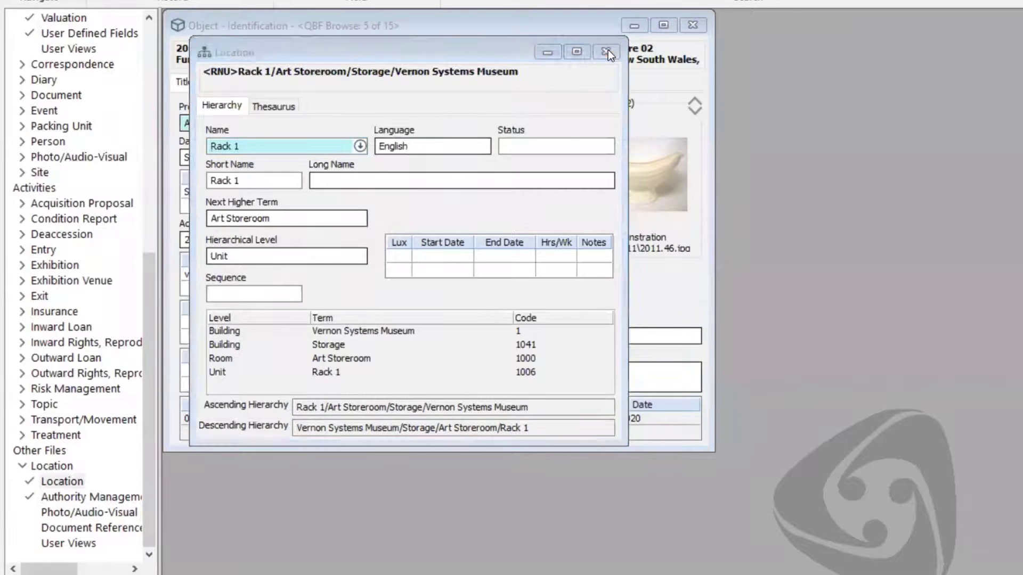
pyautogui.click(675, 283)
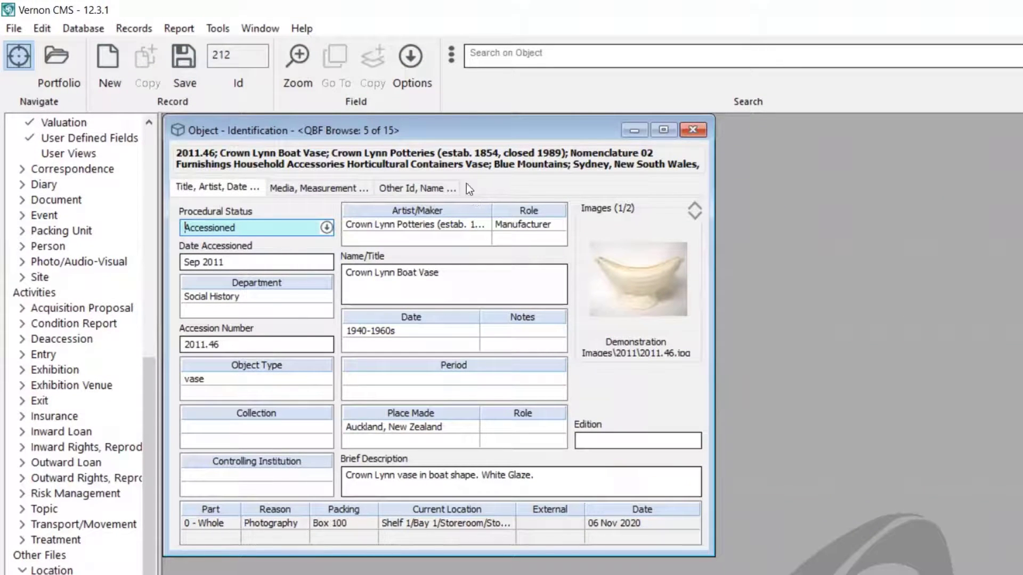
# Open the Authority Term Report/Replace tool.
pyautogui.click(217, 30)
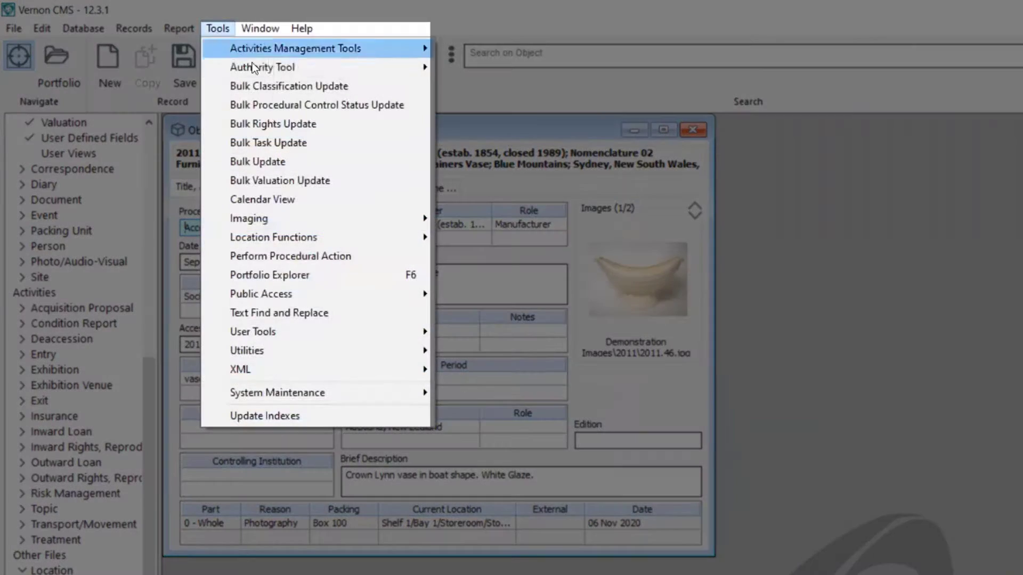
pyautogui.moveTo(280, 72)
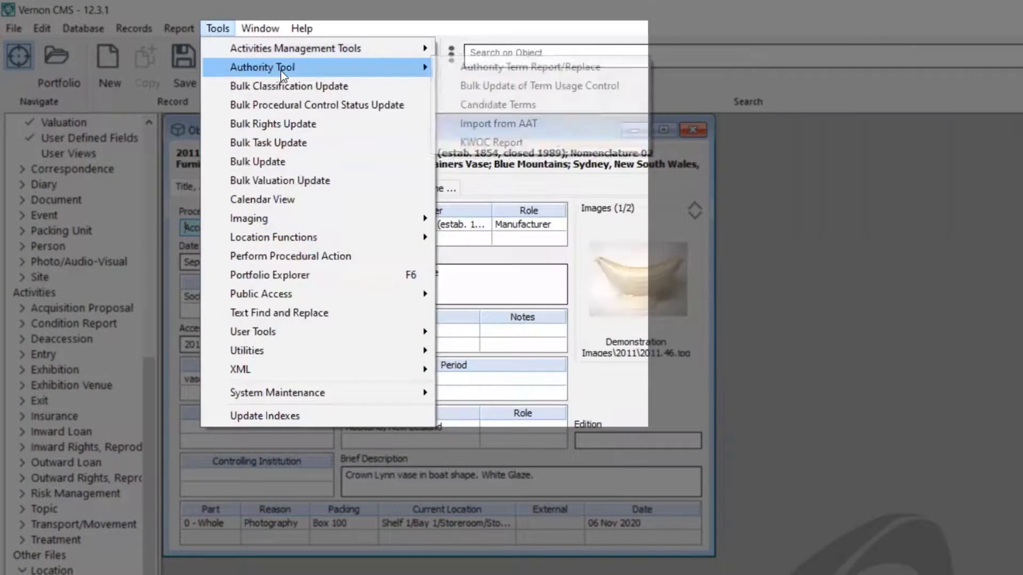
pyautogui.click(488, 71)
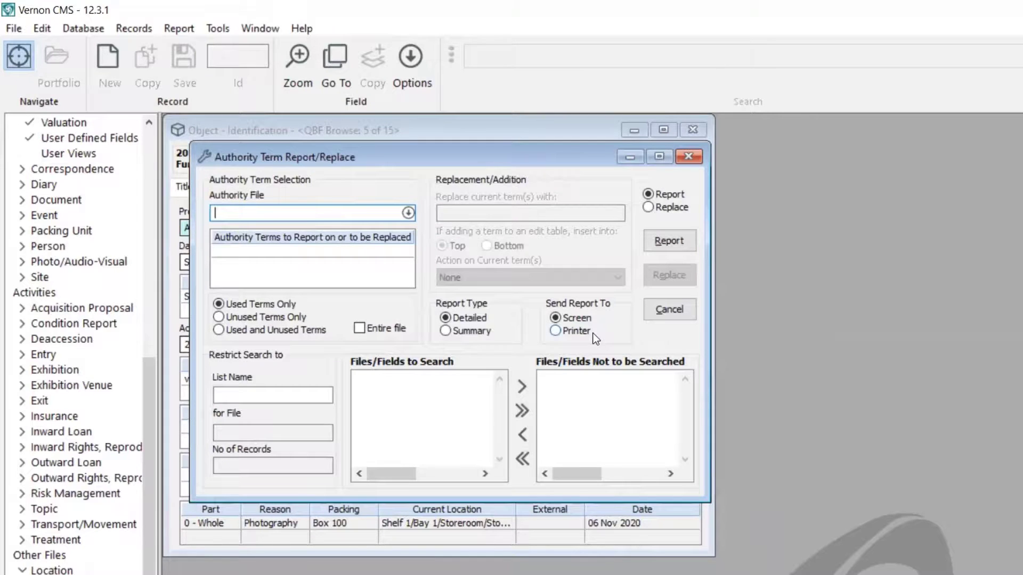
pyautogui.click(669, 241)
pyautogui.click(653, 388)
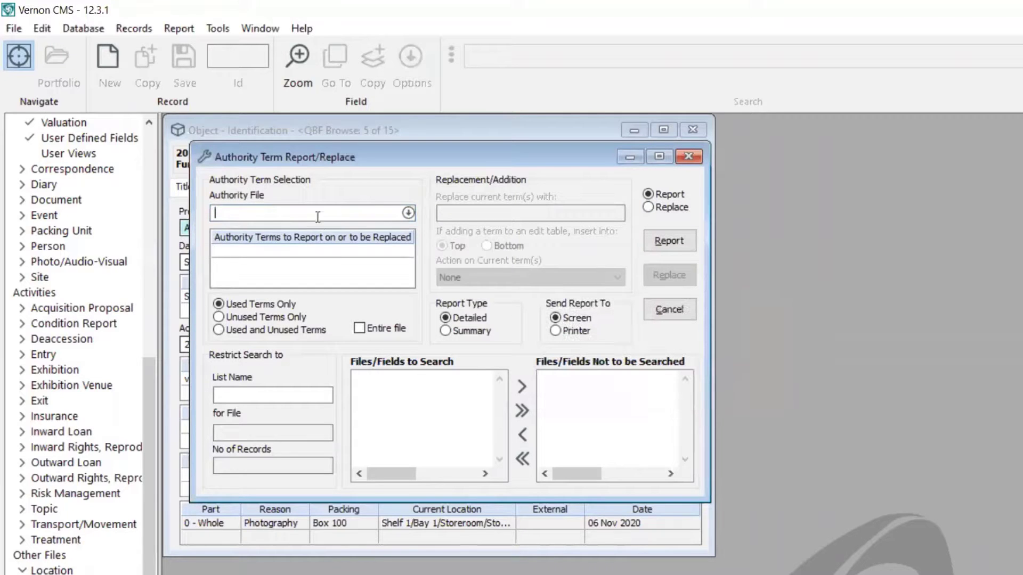
# Look up "object type" as the authority file and select Object Type from the matching terms.
pyautogui.write('object')
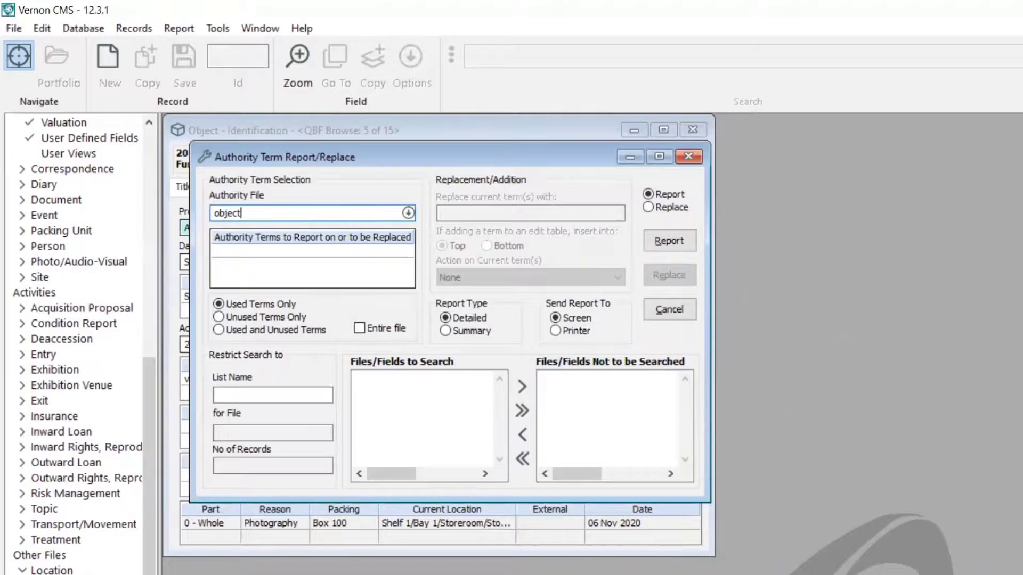
pyautogui.write(' type')
pyautogui.press('Tab')
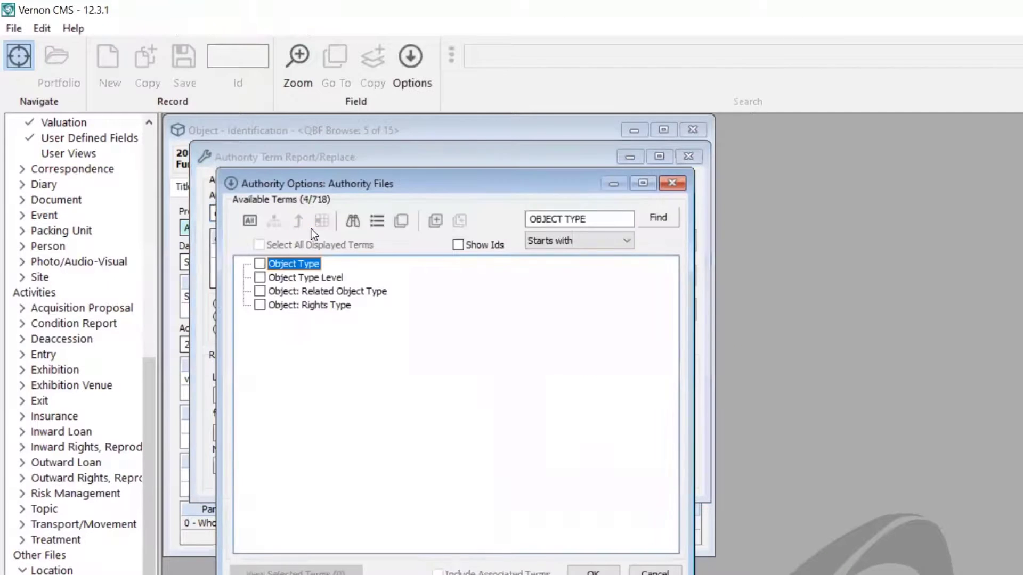
pyautogui.click(260, 264)
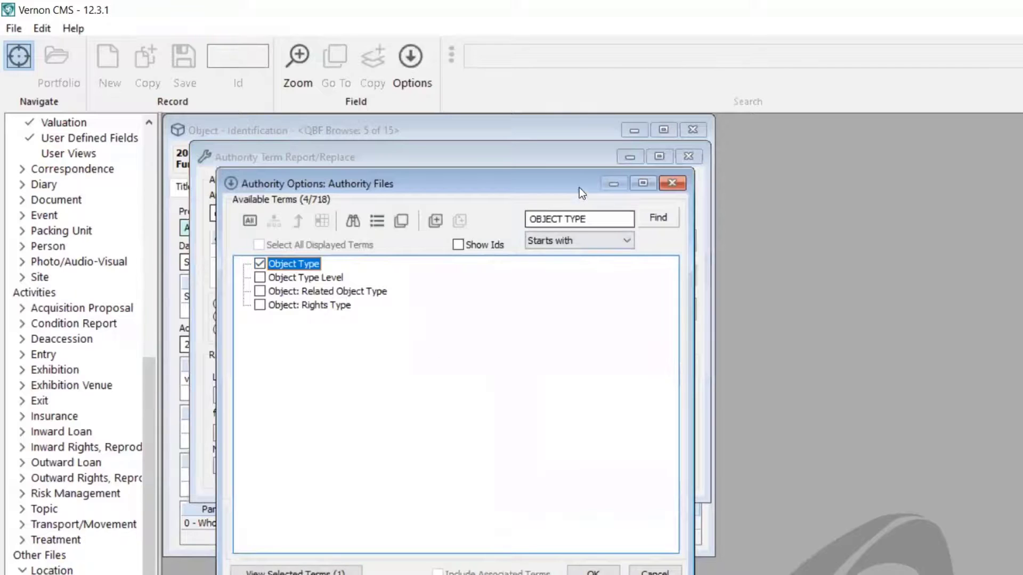
pyautogui.moveTo(581, 180); pyautogui.dragTo(600, 147)
pyautogui.click(613, 541)
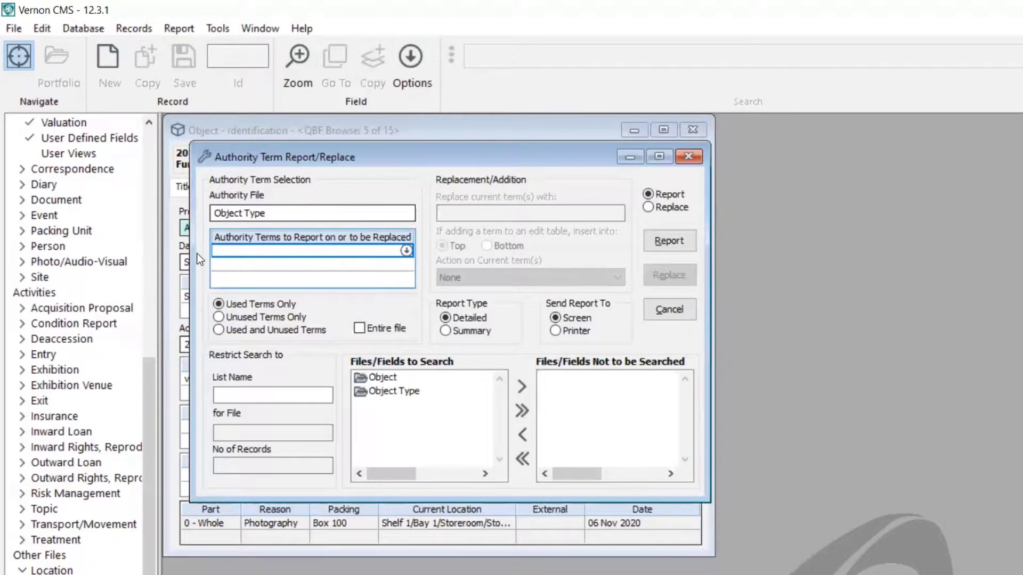
# Enter "specimen" to add specimen (1) as the authority term to process, and set the operation to Replace.
pyautogui.write('speci')
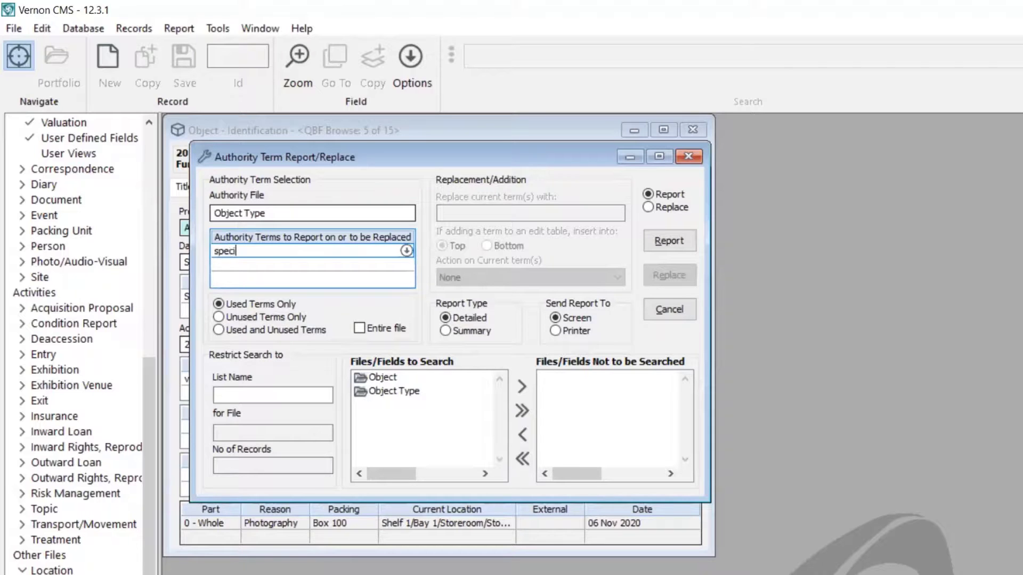
pyautogui.write('men')
pyautogui.press('Return')
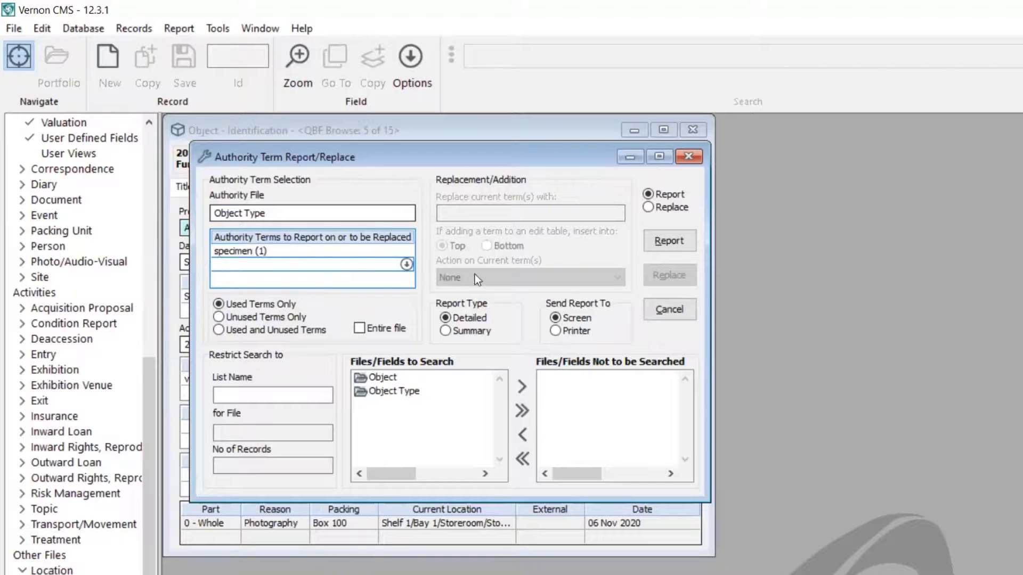
pyautogui.click(666, 206)
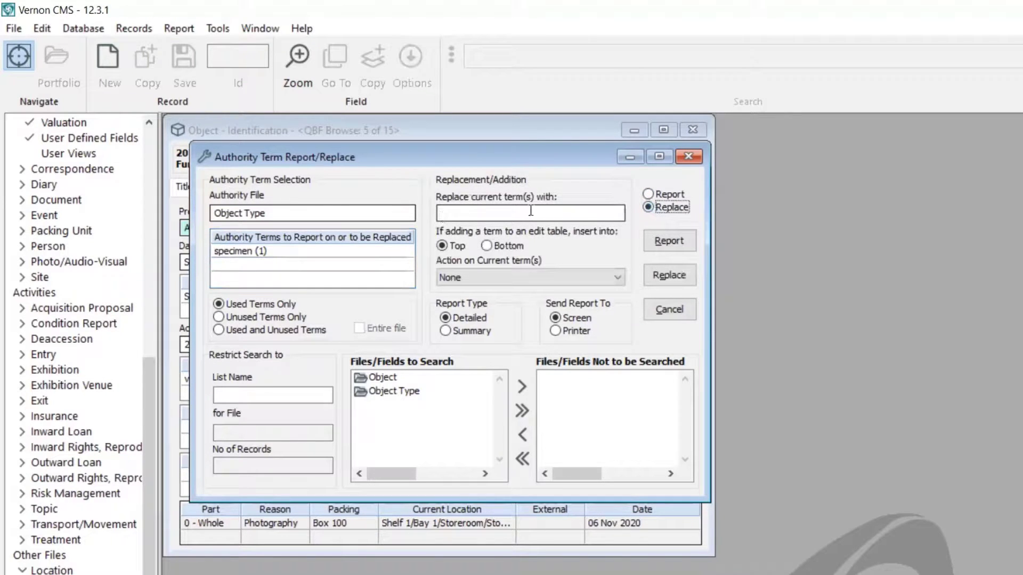